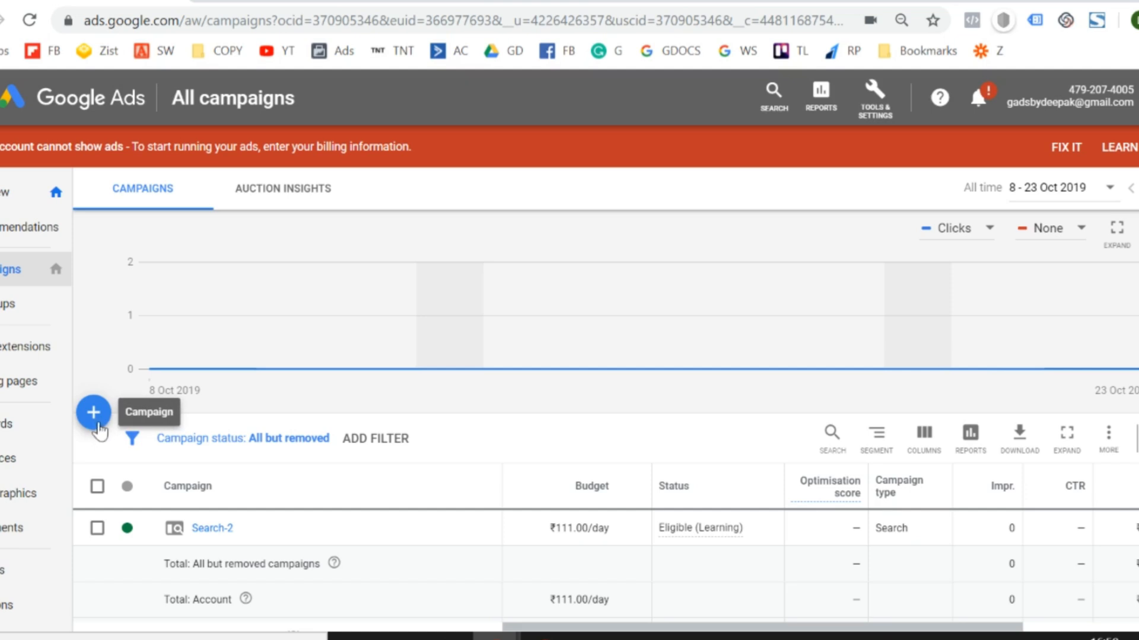
Start creating a new campaign from the campaigns overview.
left_click(99, 429)
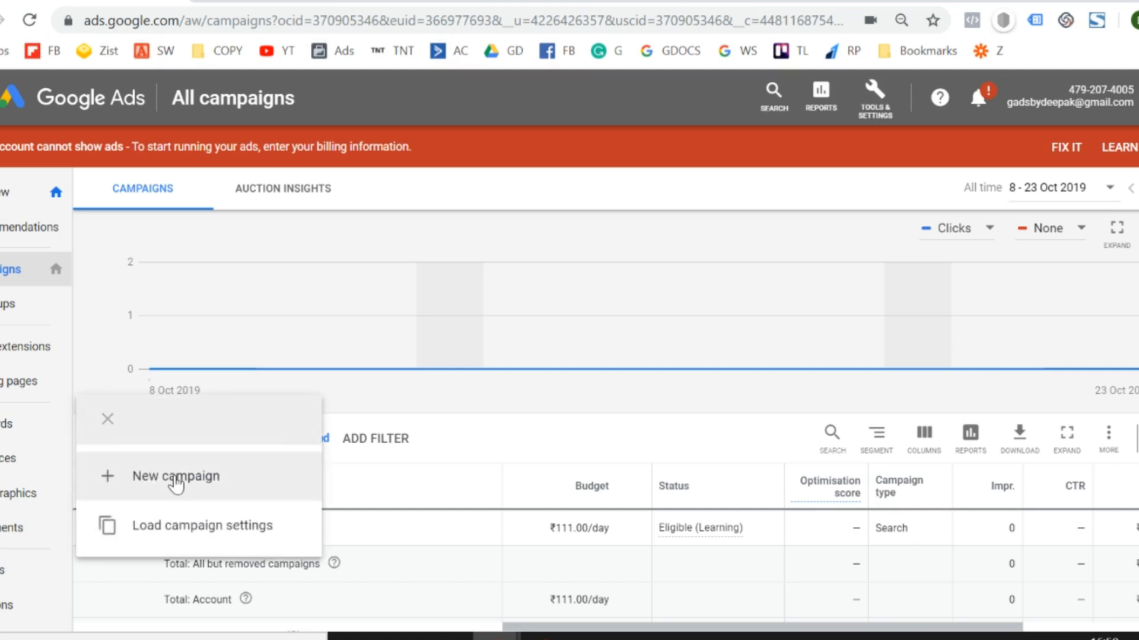
left_click(176, 484)
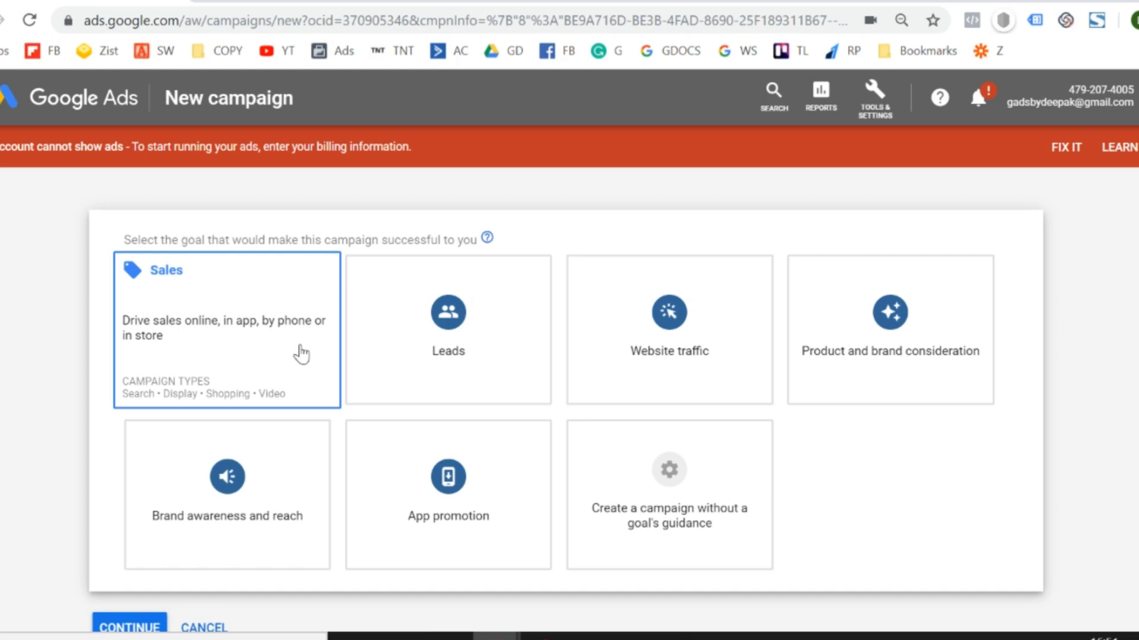
left_click(302, 355)
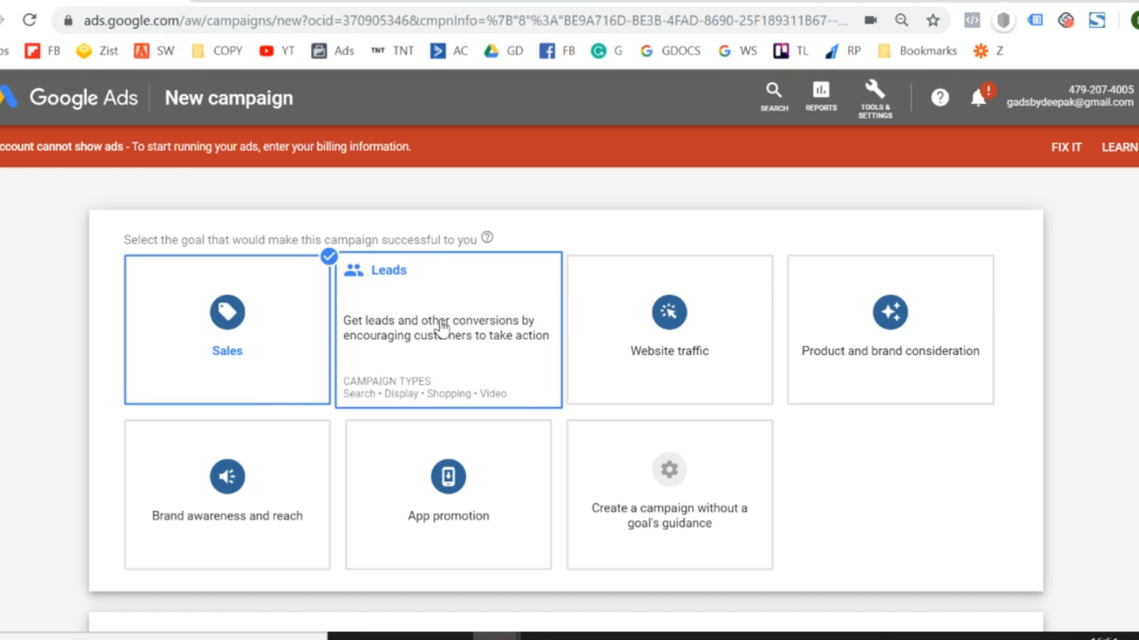
left_click(483, 351)
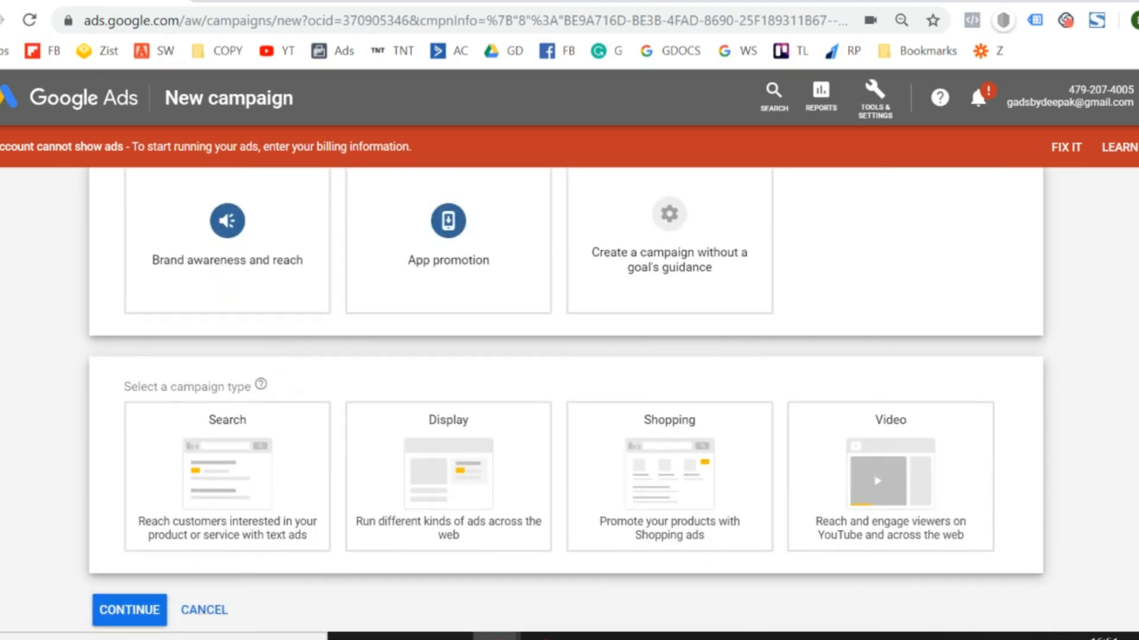
scroll(566, 398, "up", 4)
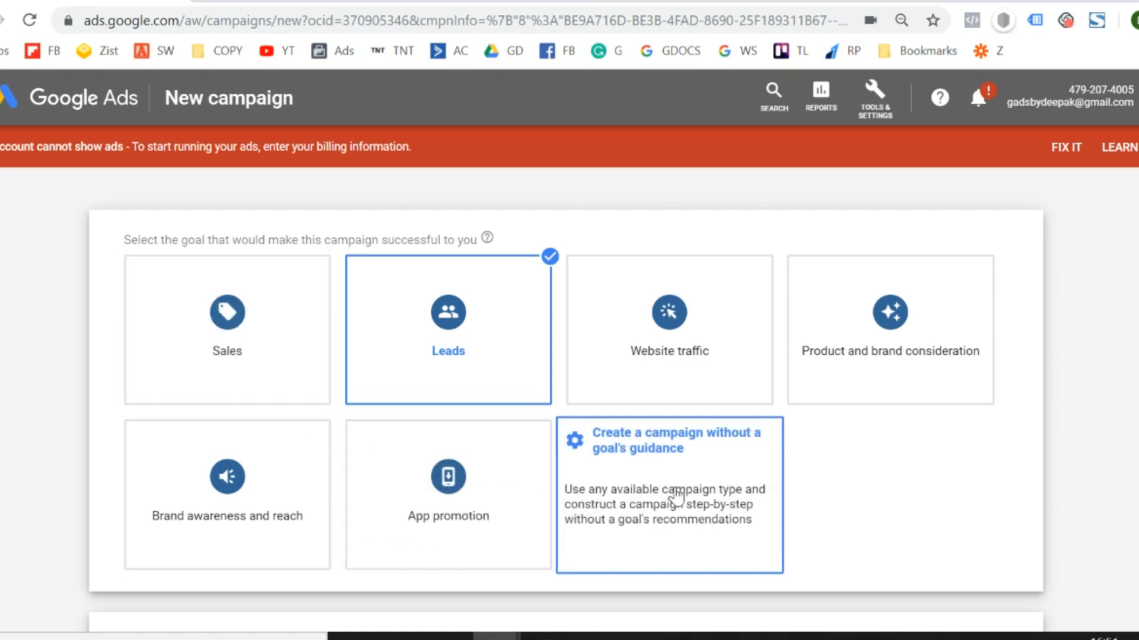
Choose to create the campaign without a goal's guidance.
left_click(722, 468)
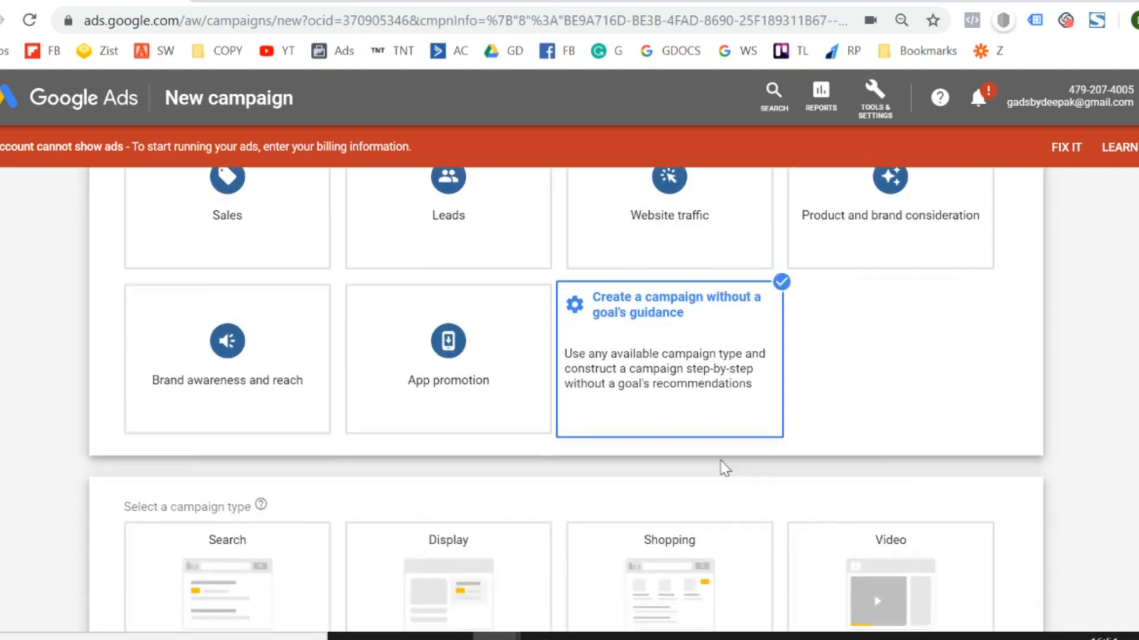
scroll(566, 400, "up", 2)
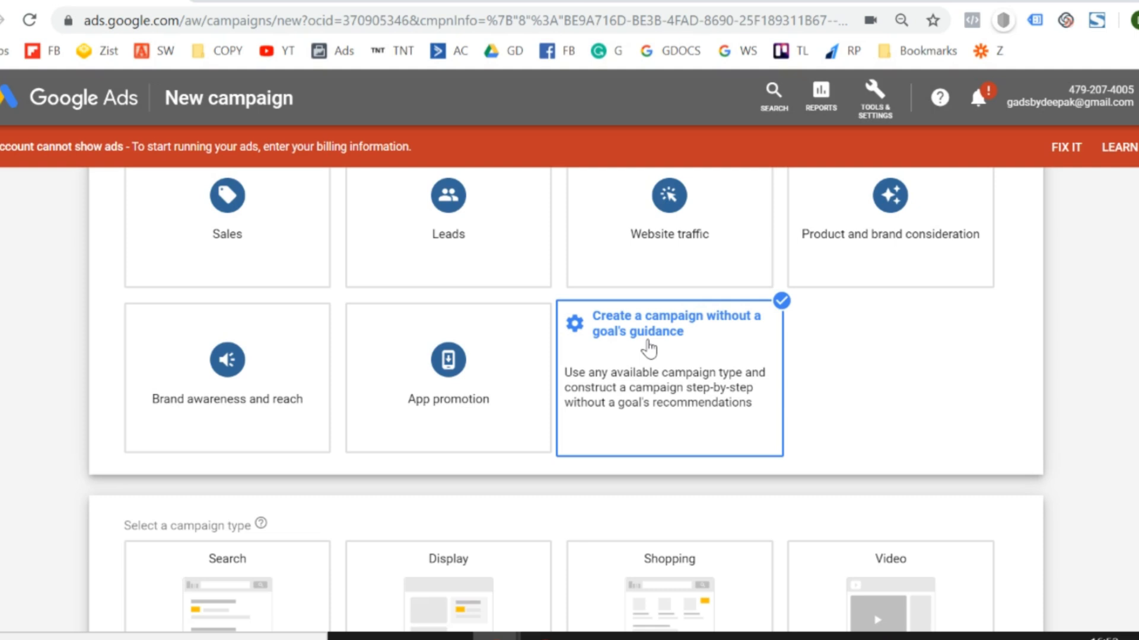
scroll(120, 386, "up", 2)
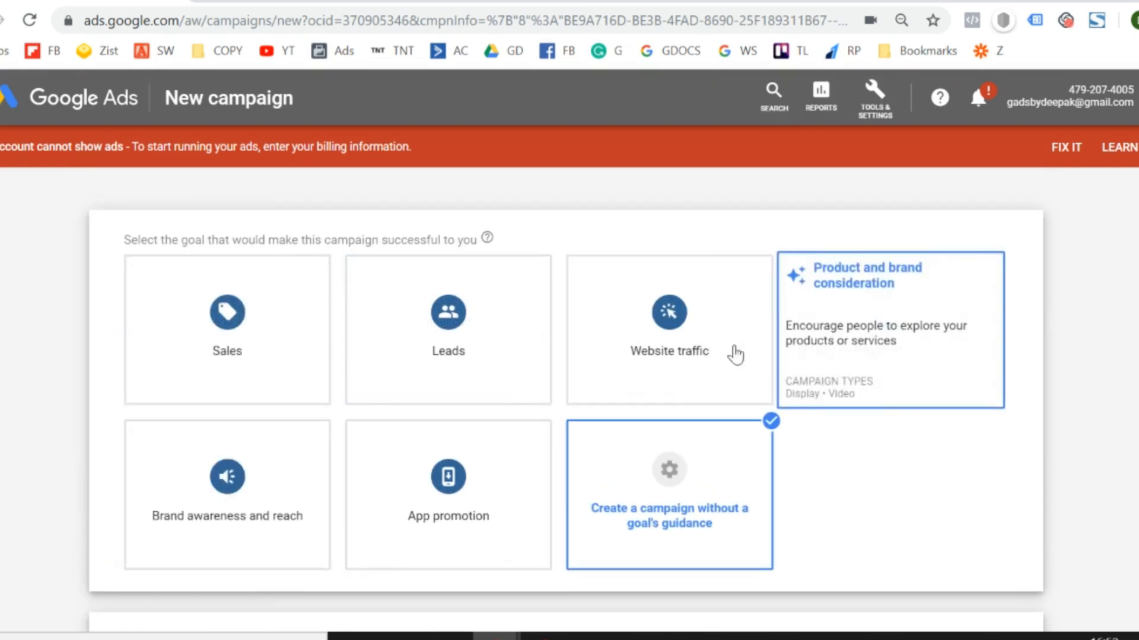
scroll(732, 353, "down", 5)
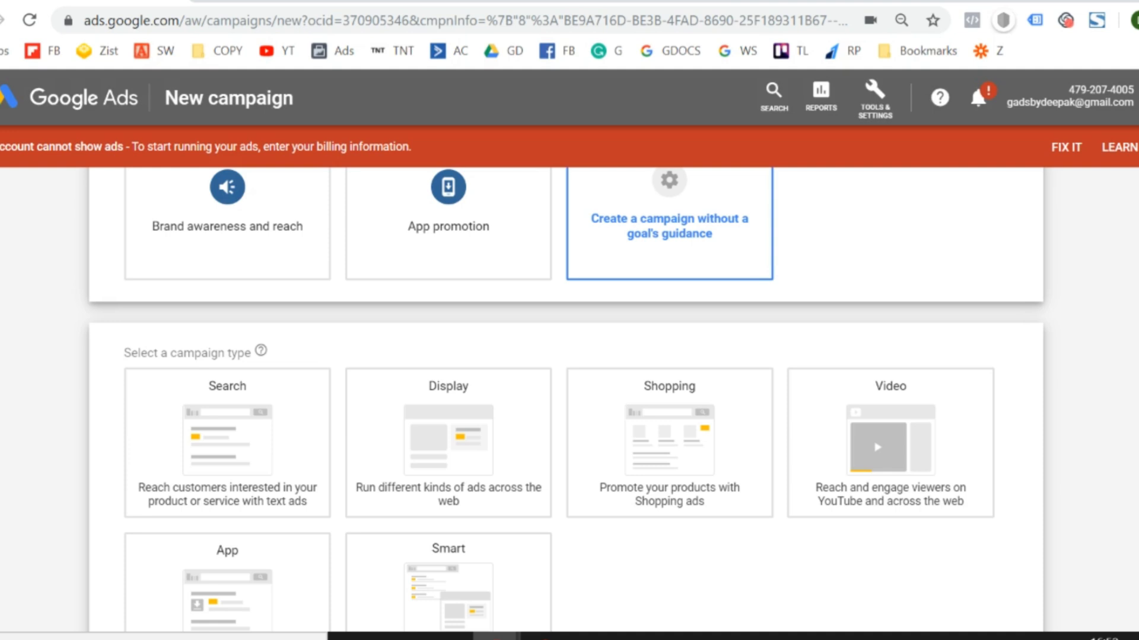
scroll(566, 399, "up", 3)
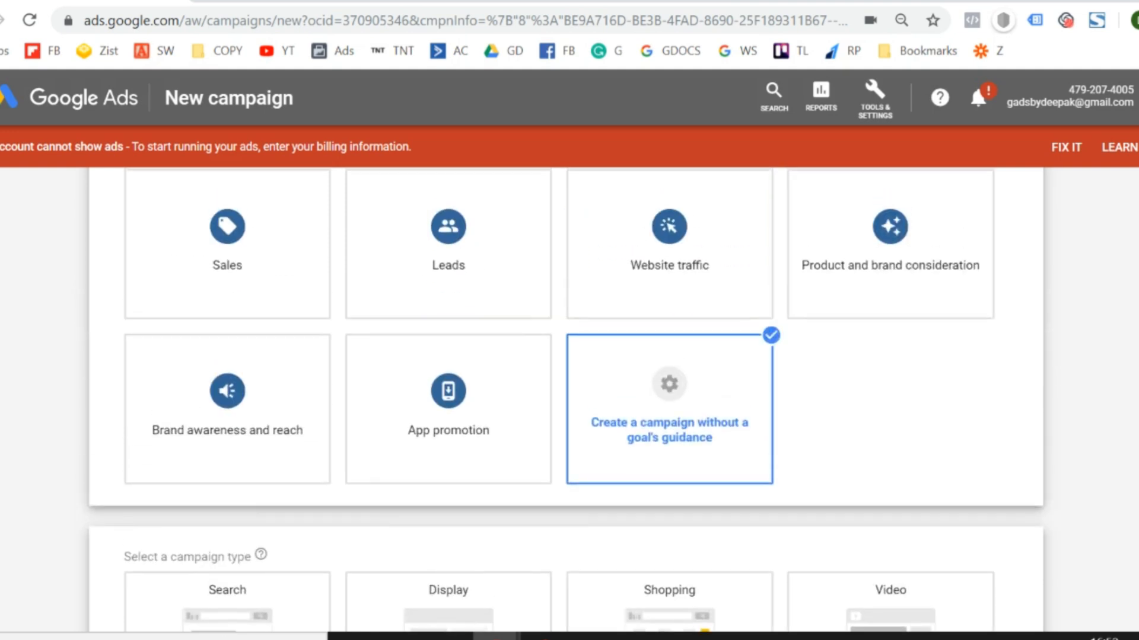
left_click(648, 401)
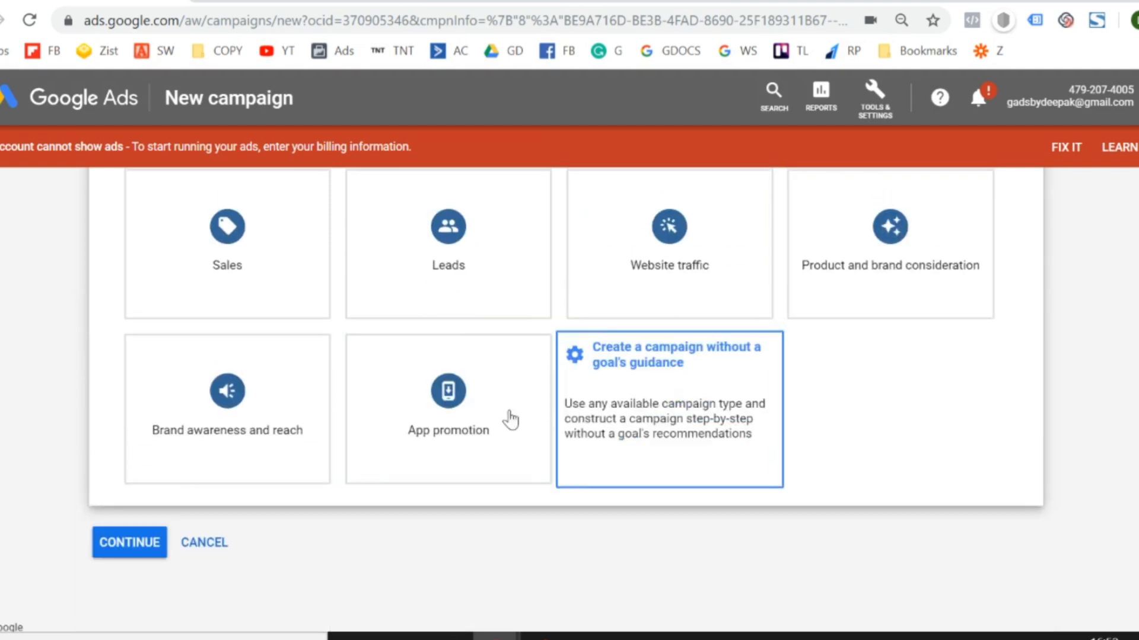
left_click(666, 432)
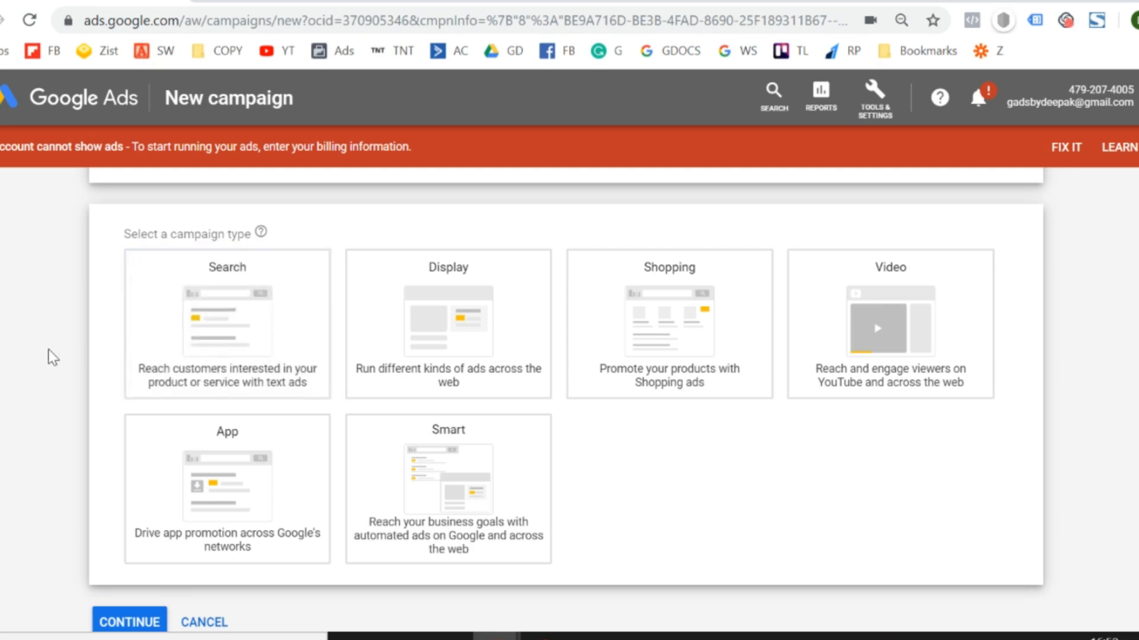
Select Search as the campaign type and continue to the campaign settings without choosing any desired results.
left_click(249, 338)
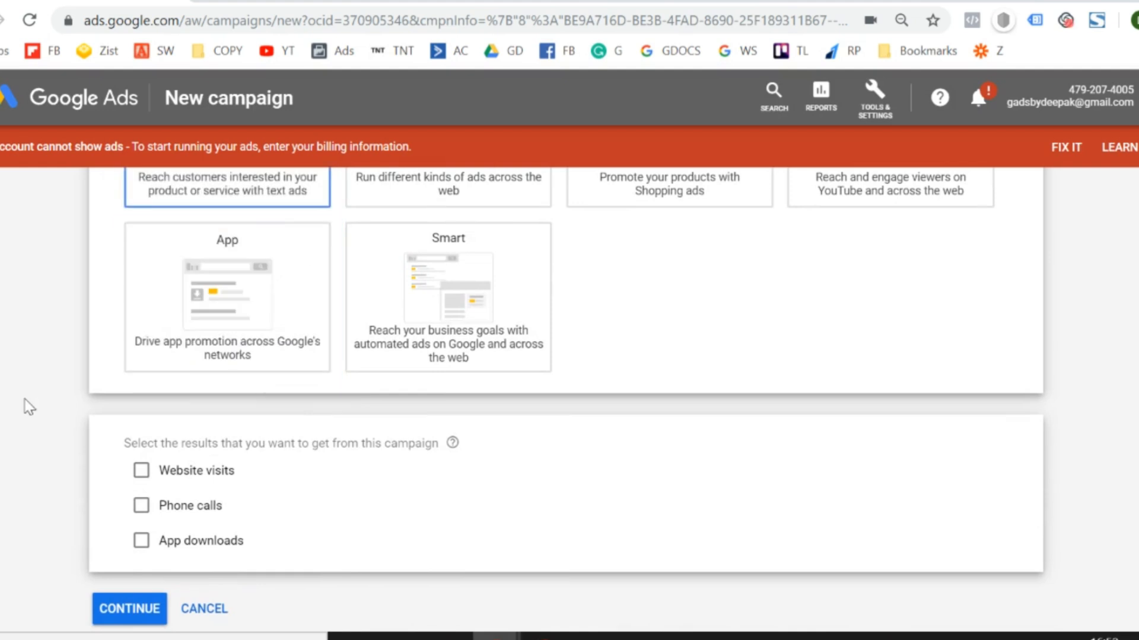
scroll(25, 401, "down", 1)
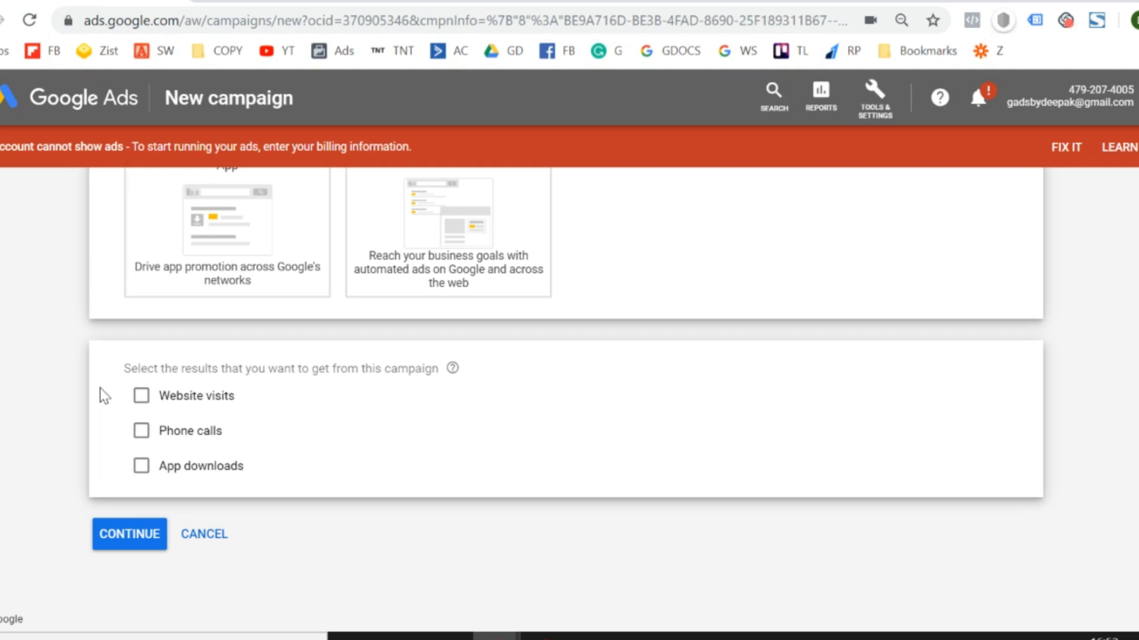
left_click(126, 534)
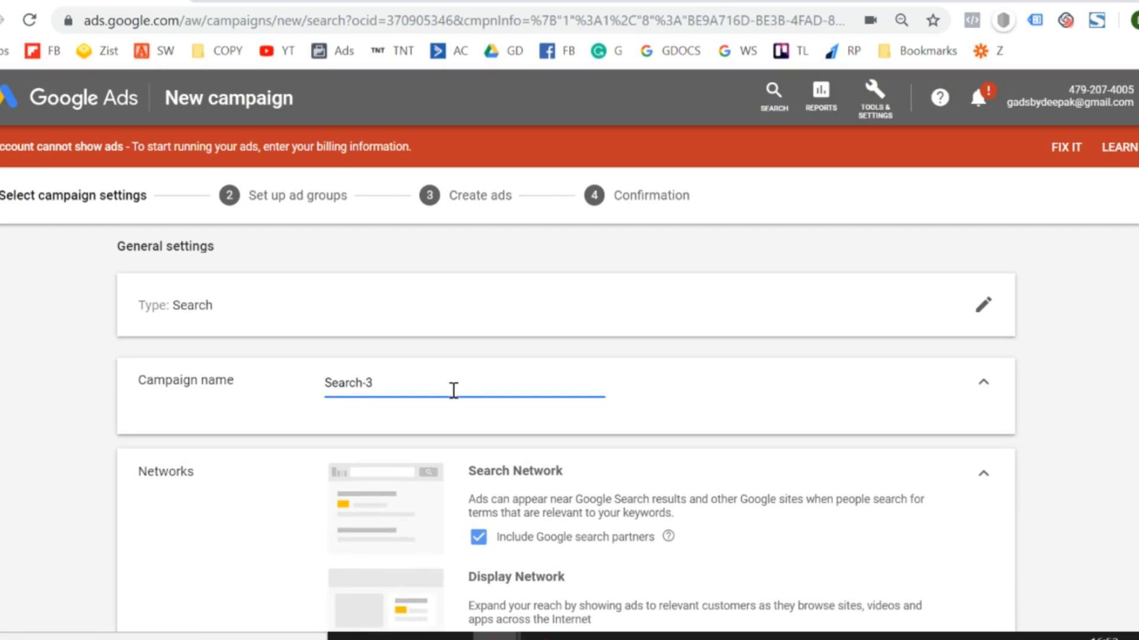
Rename the campaign as "Lead Generation | Oct 23".
key("ctrl+a")
key("BackSpace")
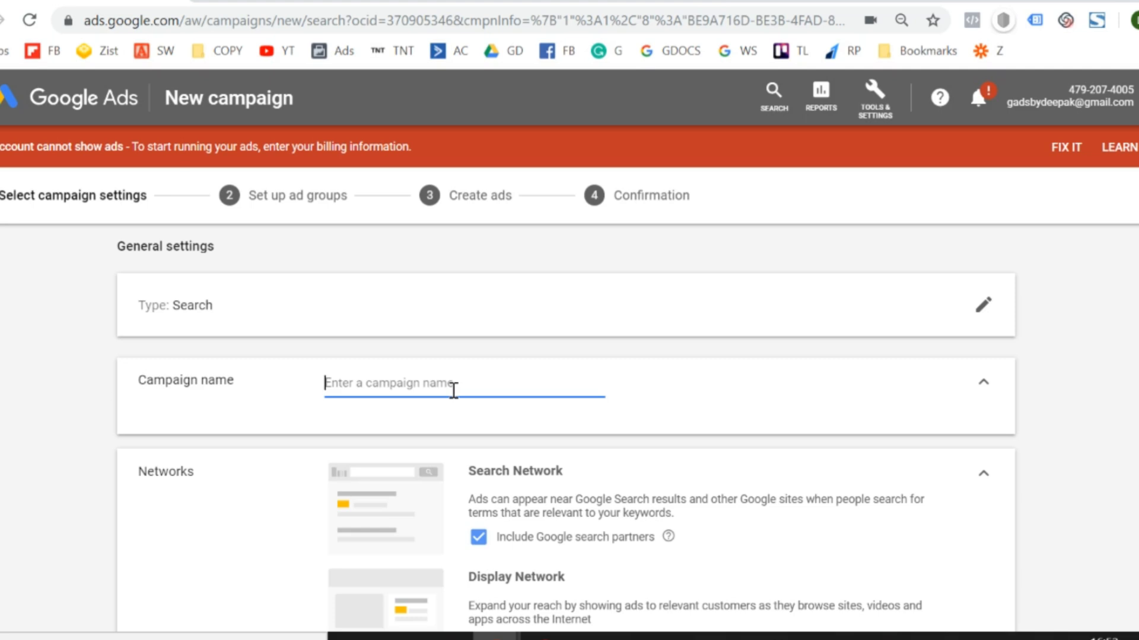
type("Lead Gen")
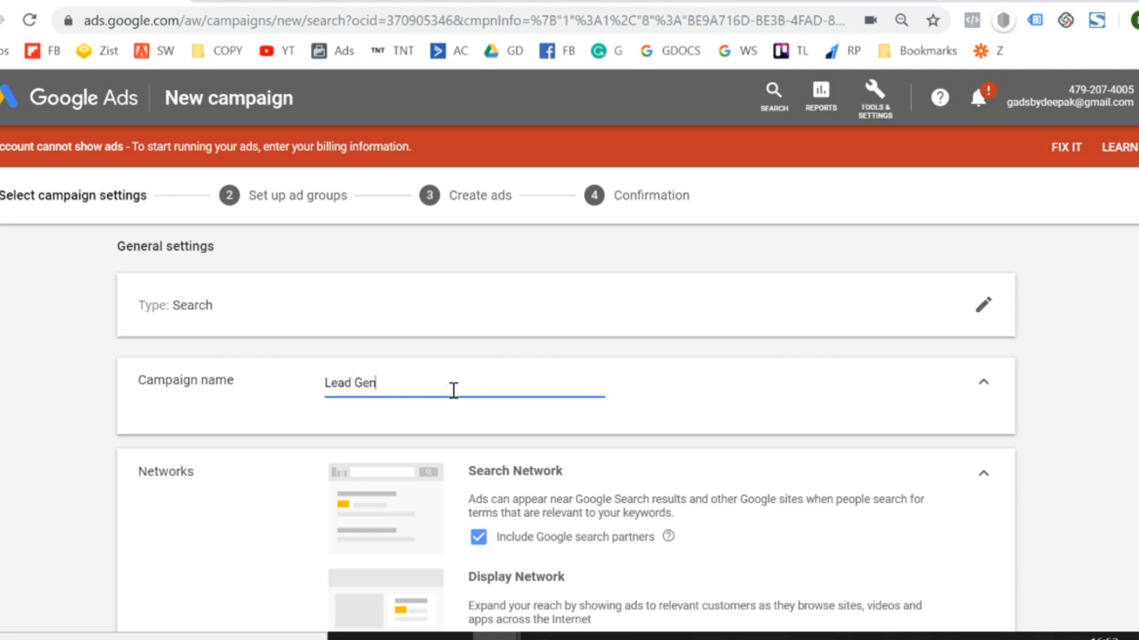
type("erational")
key("BackSpace")
key("BackSpace")
type("| Oct 23")
left_click(59, 395)
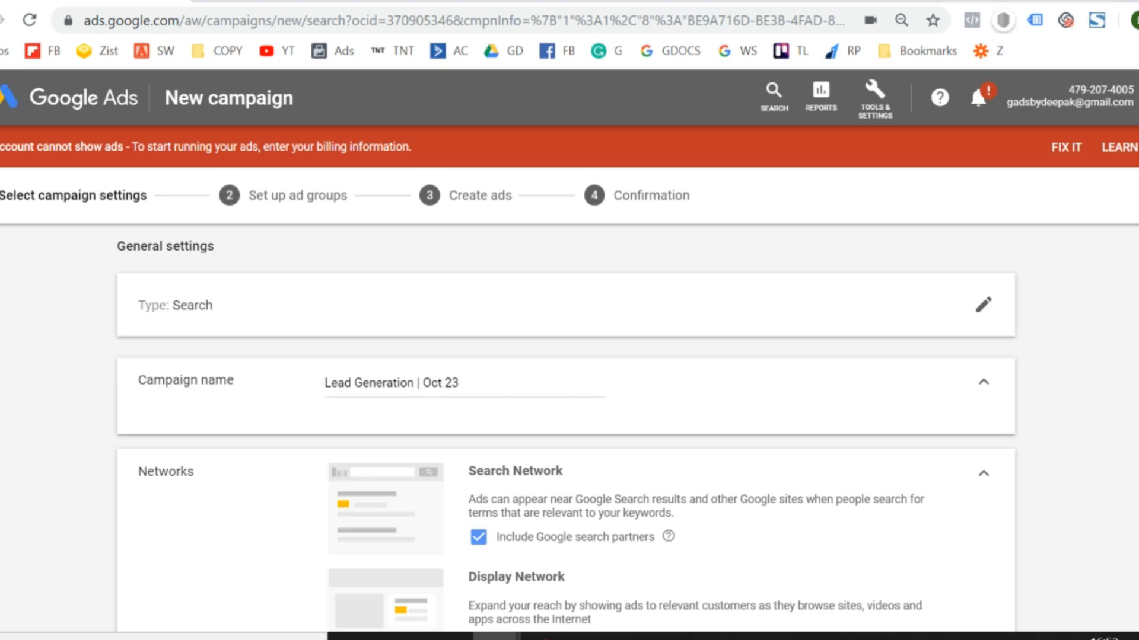
Exclude both Google search partners and the Google Display Network from the campaign's networks.
scroll(60, 395, "down", 3)
scroll(569, 409, "up", 2)
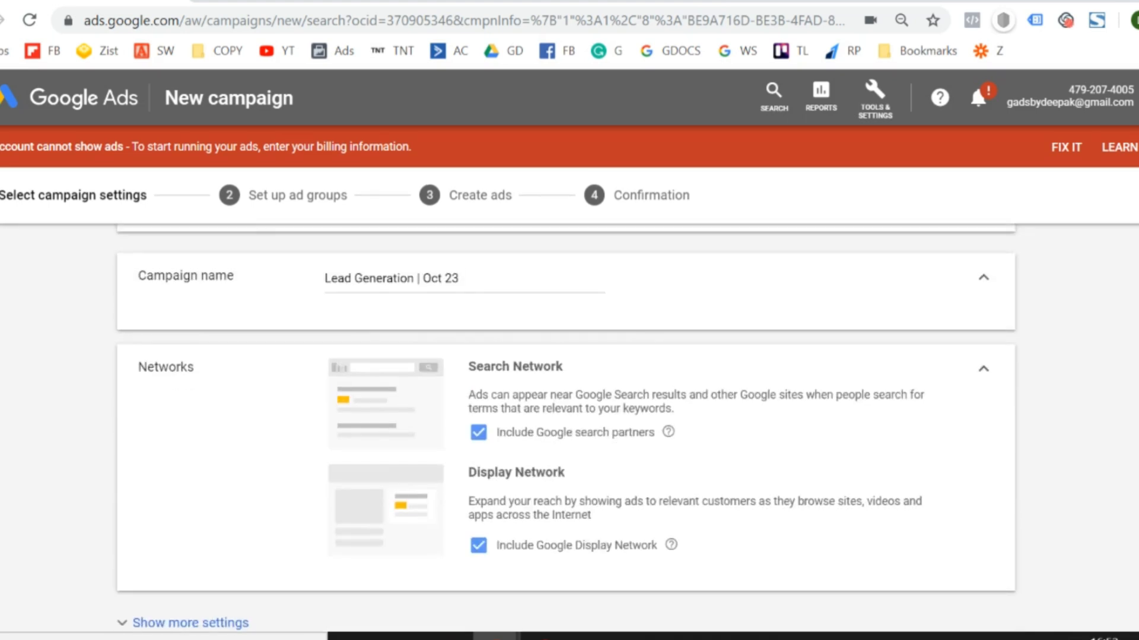
scroll(569, 409, "down", 4)
scroll(570, 409, "up", 5)
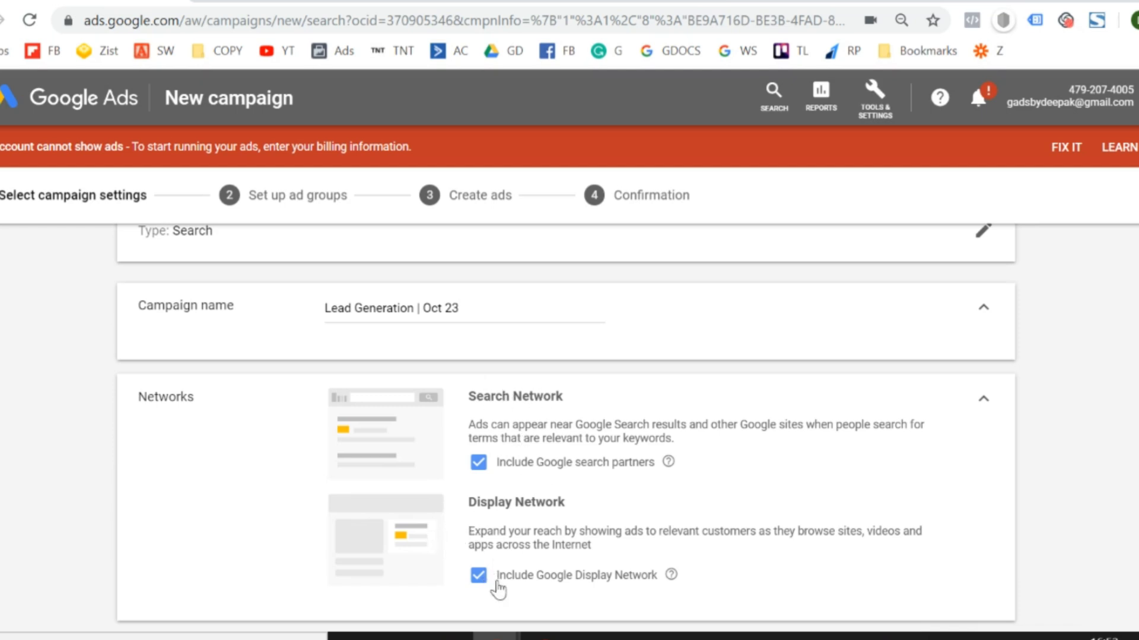
left_click(478, 462)
left_click(479, 590)
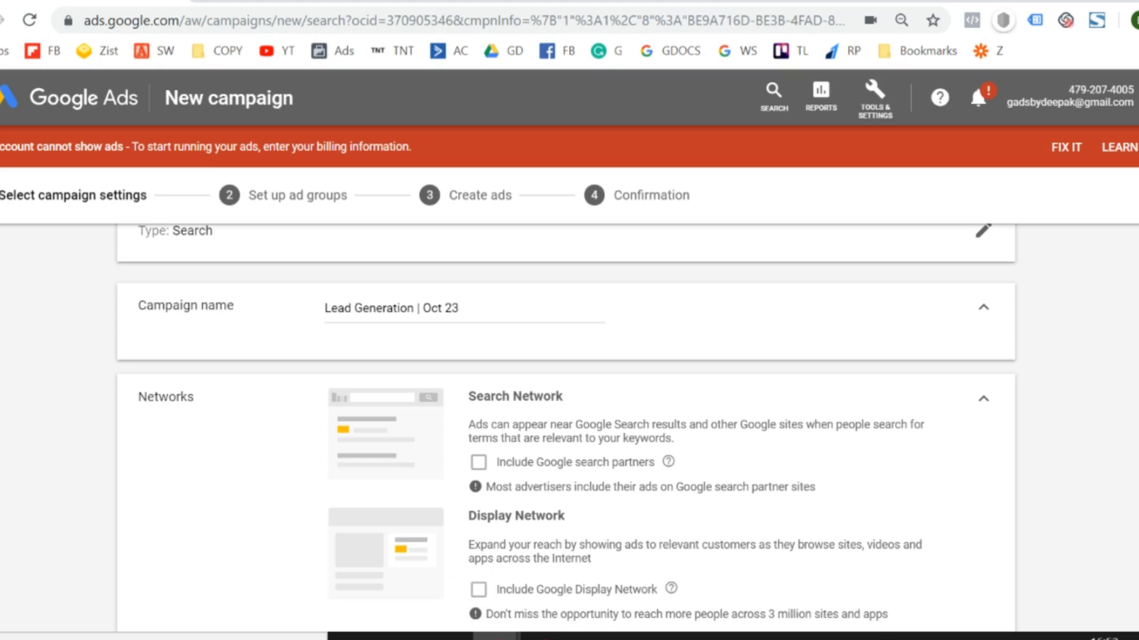
Expand the additional settings and set the campaign's start date to 24 Oct 2019, with None as the end date.
scroll(509, 408, "down", 6)
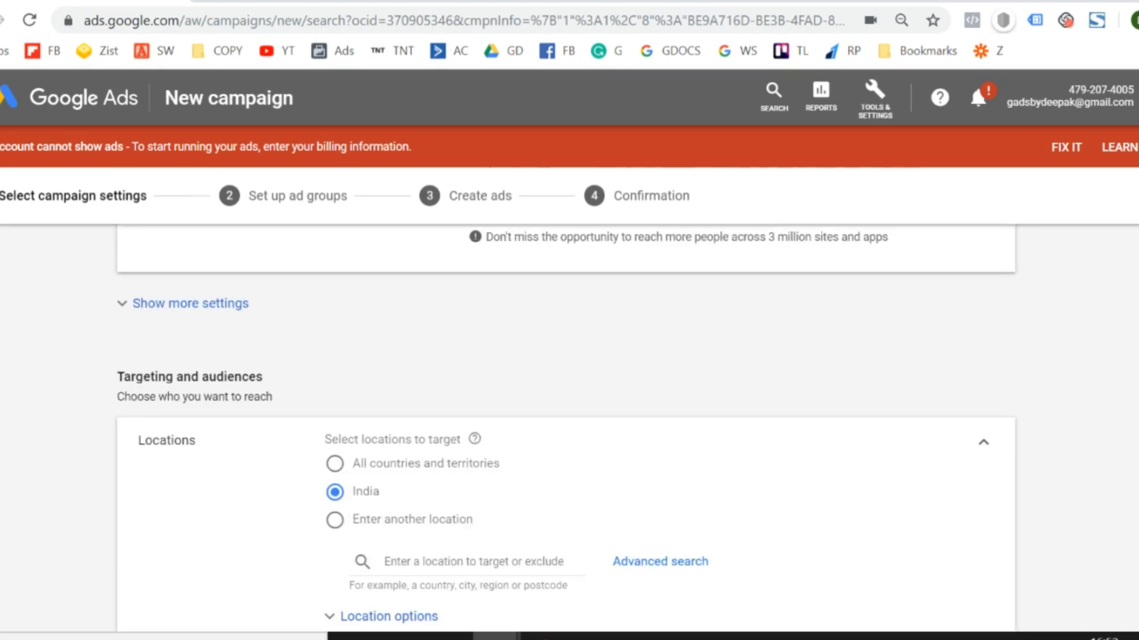
left_click(156, 313)
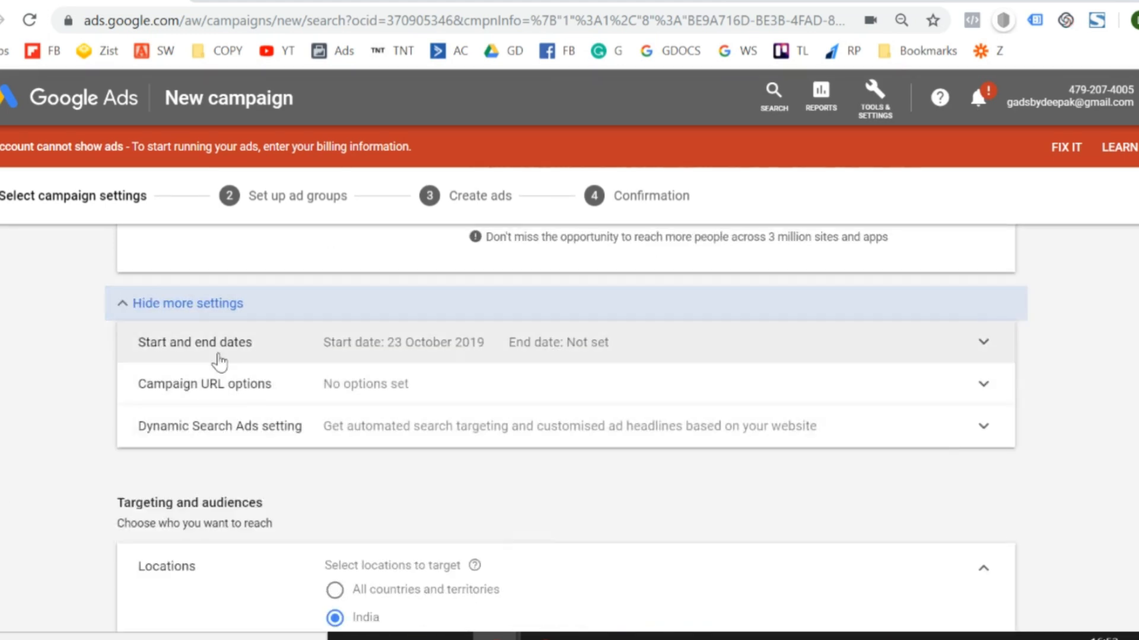
left_click(218, 357)
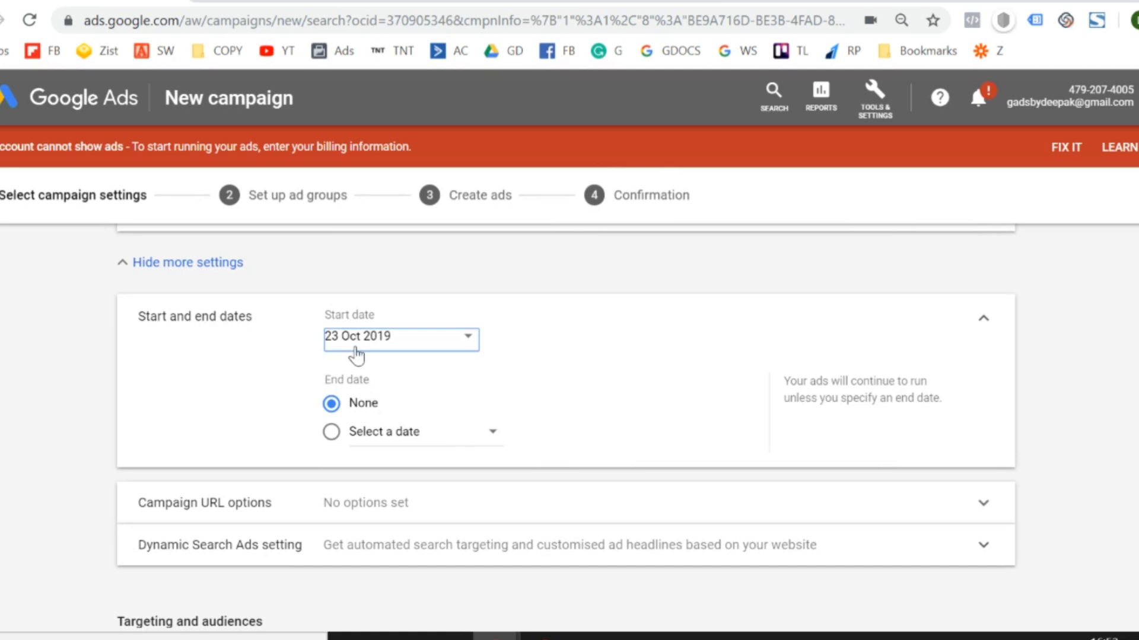
left_click(356, 353)
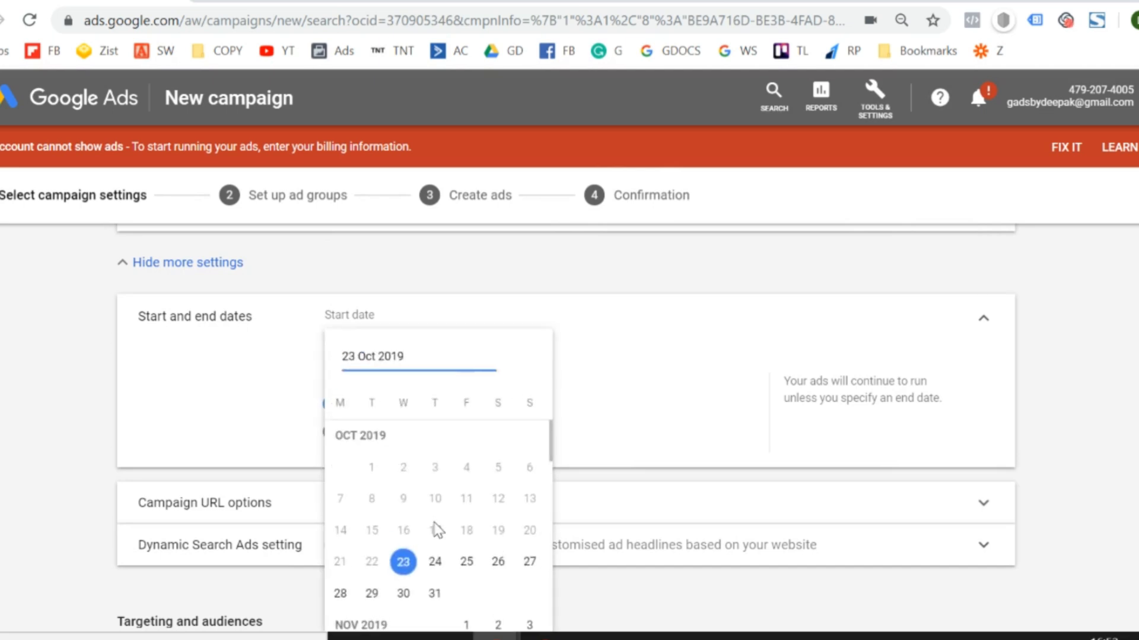
left_click(435, 562)
left_click(403, 439)
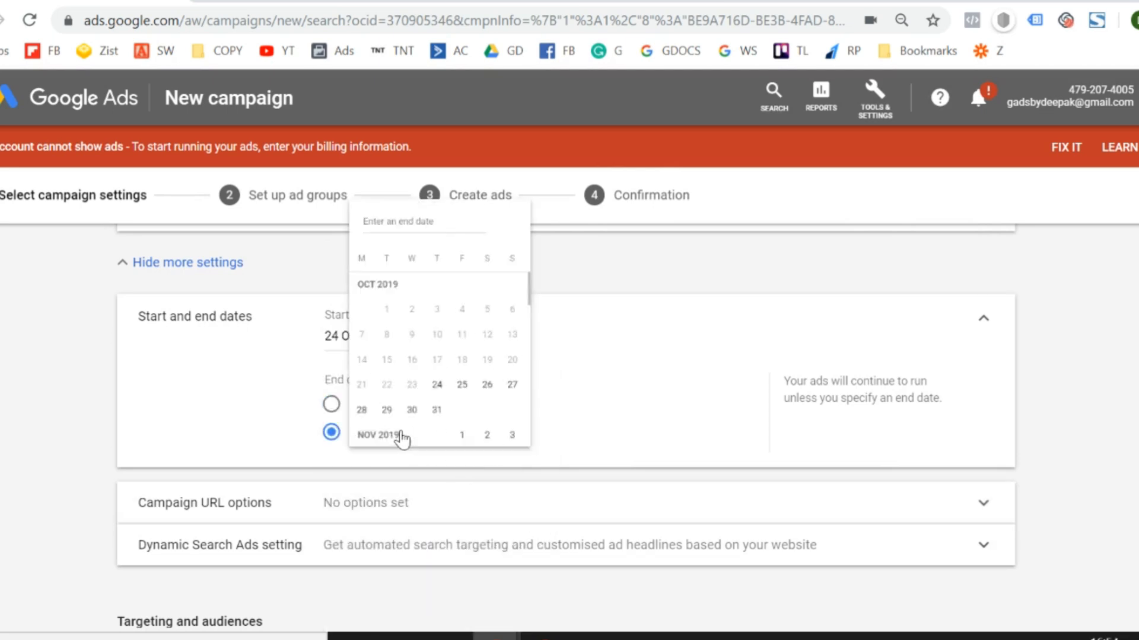
left_click(41, 416)
left_click(330, 406)
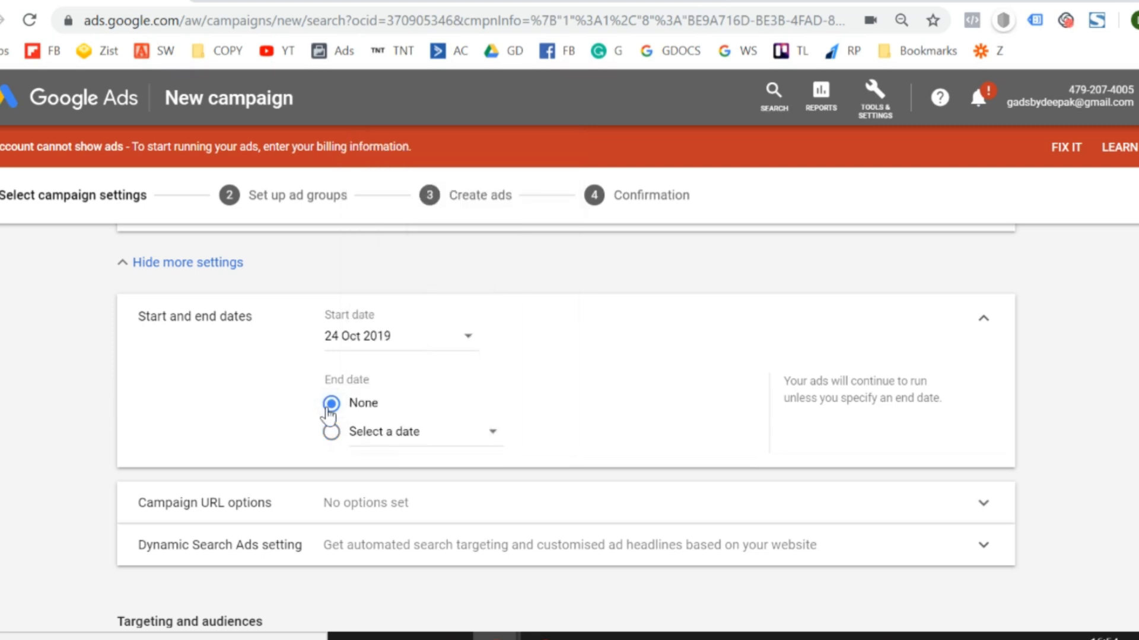
Change the campaign's start date to 23 Oct 2019.
left_click(408, 355)
left_click(397, 573)
scroll(13, 368, "down", 3)
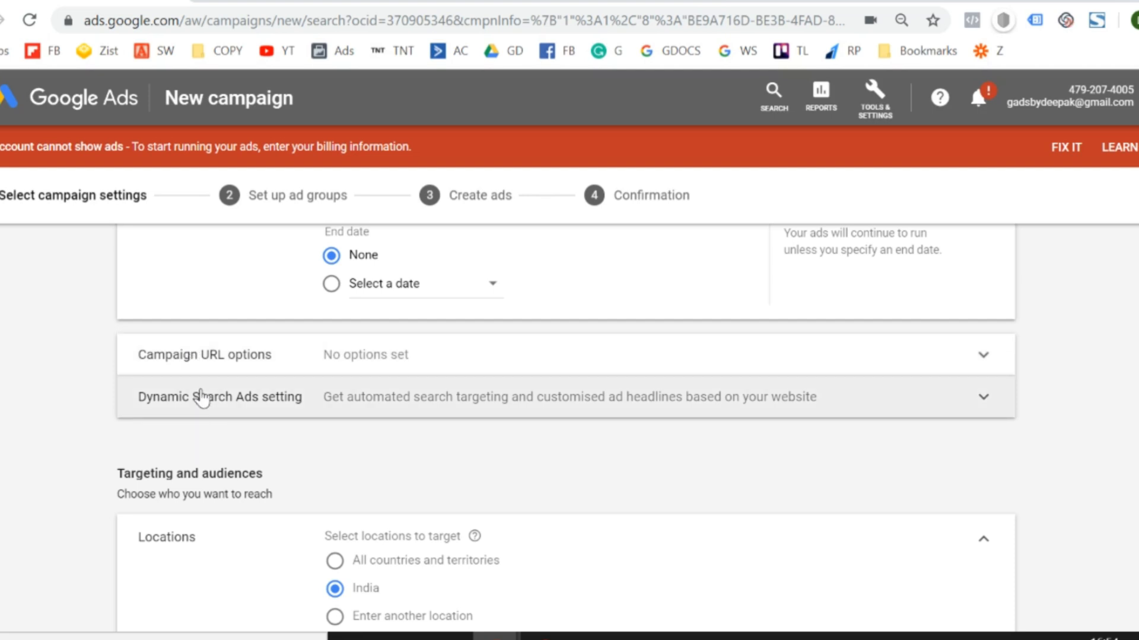
Search for "delhi", target the Delhi, India union territory as the campaign's location, and expand the location options.
scroll(66, 453, "down", 6)
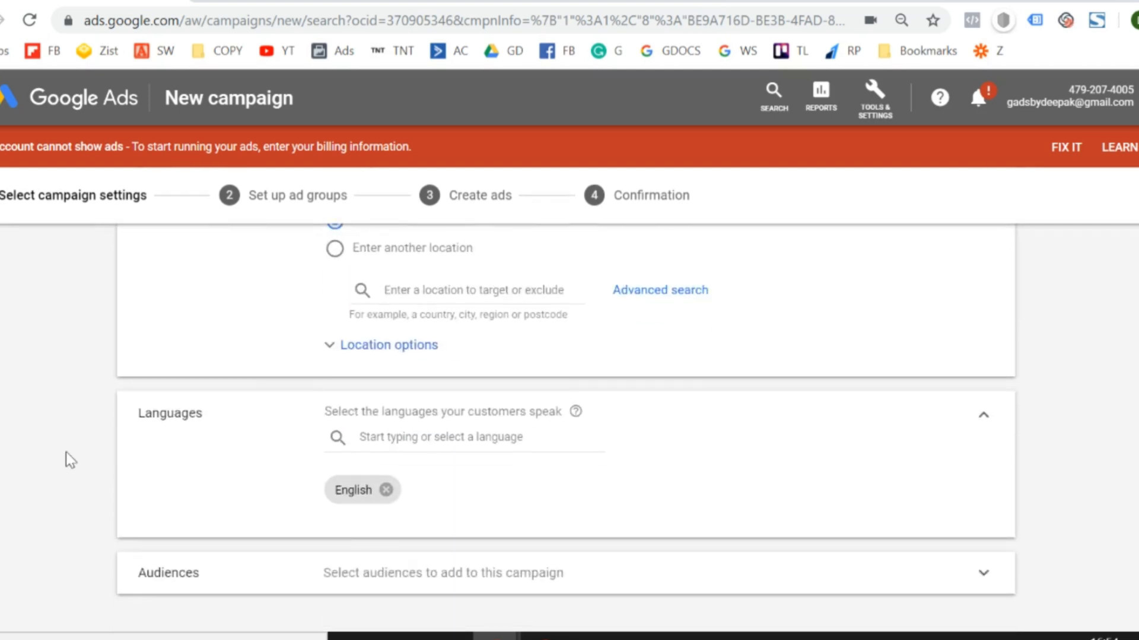
scroll(66, 454, "up", 2)
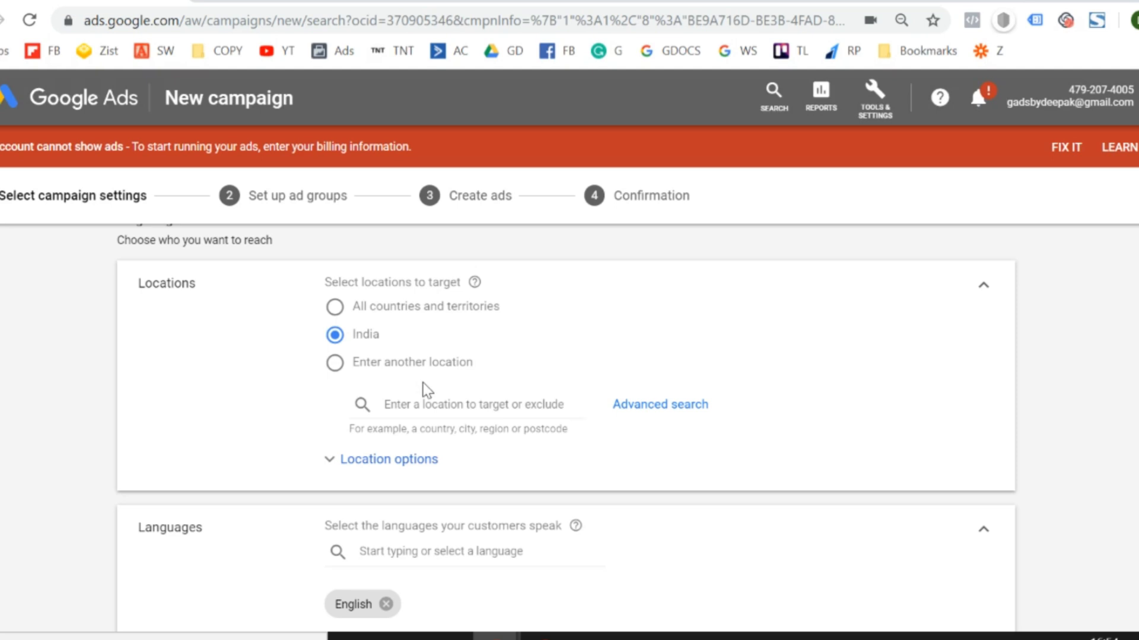
left_click(436, 407)
type("delhi")
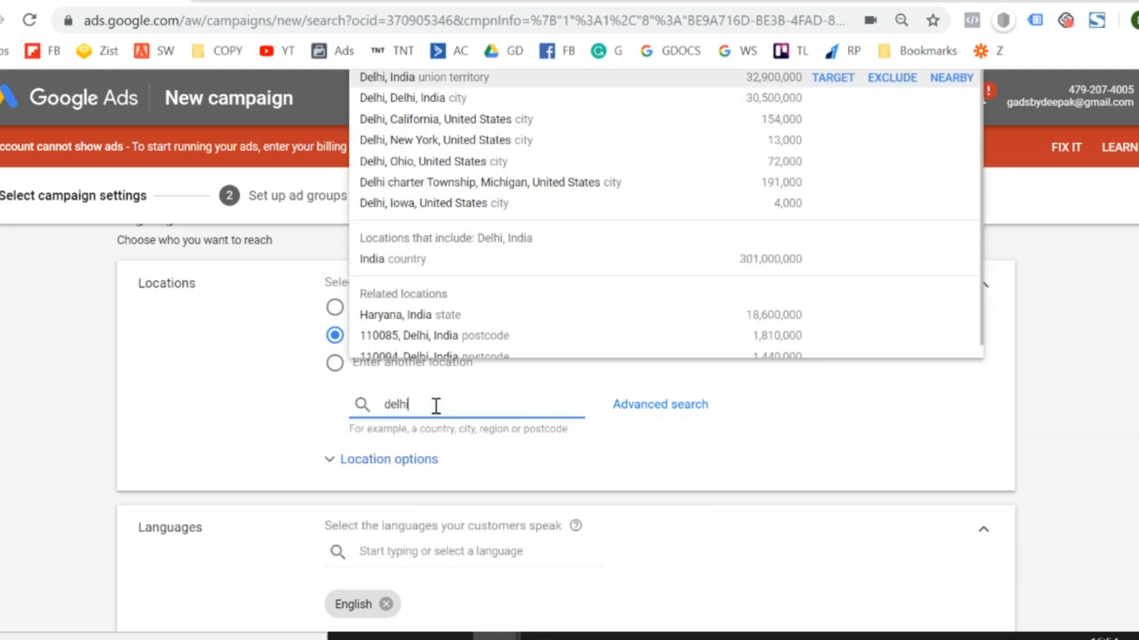
left_click(832, 80)
left_click(379, 538)
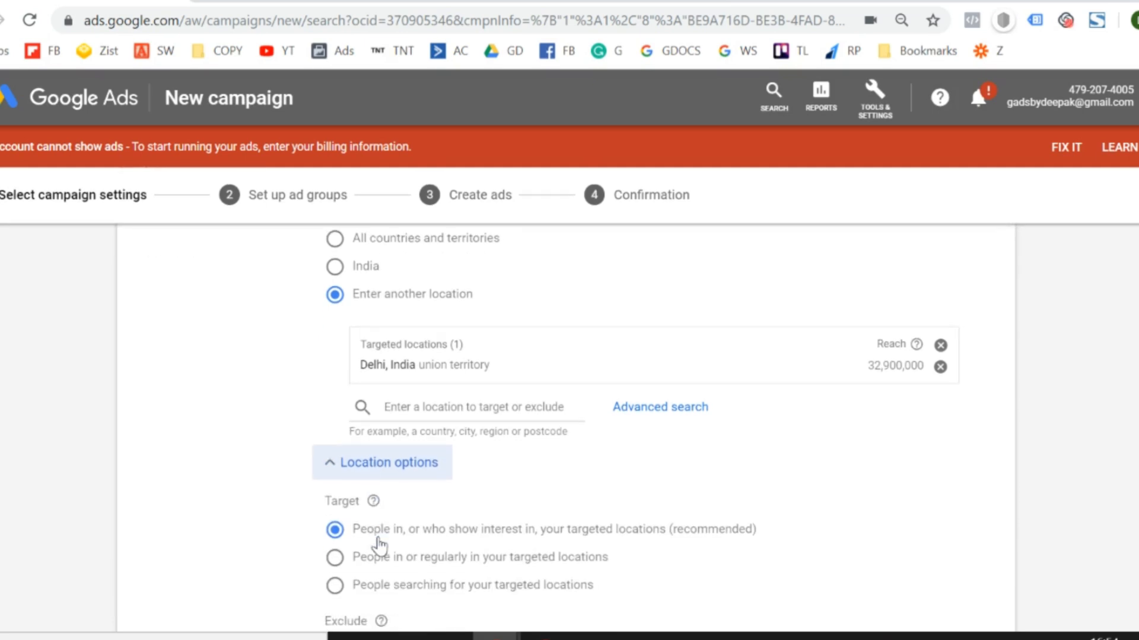
Remove English from the languages customers speak and open the campaign's audience selection.
scroll(67, 503, "down", 6)
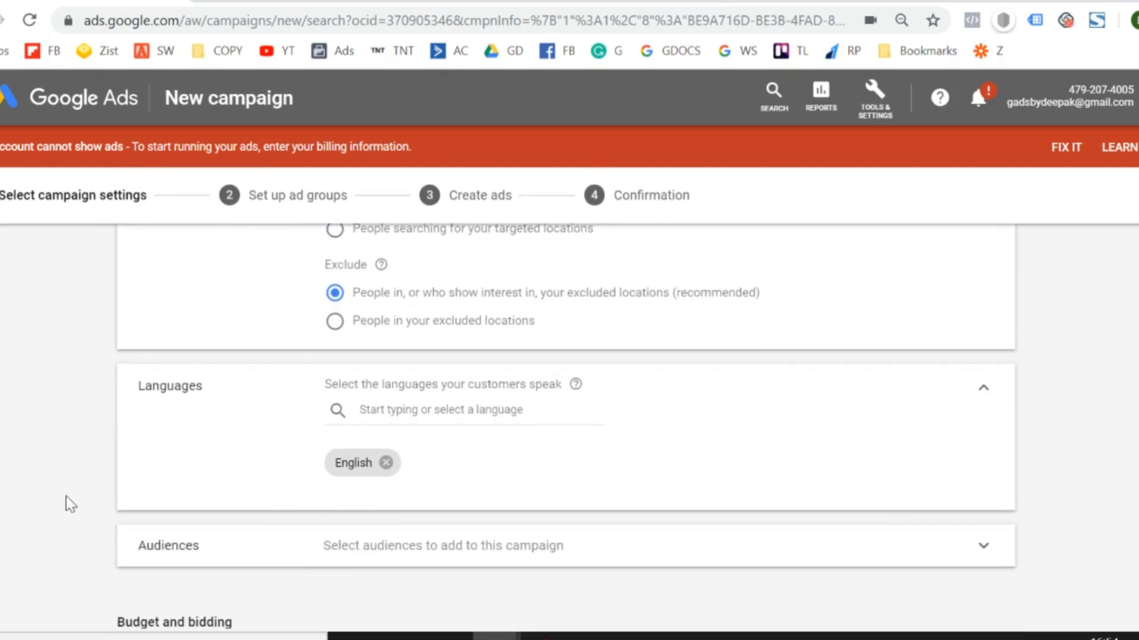
left_click(385, 462)
scroll(47, 487, "down", 2)
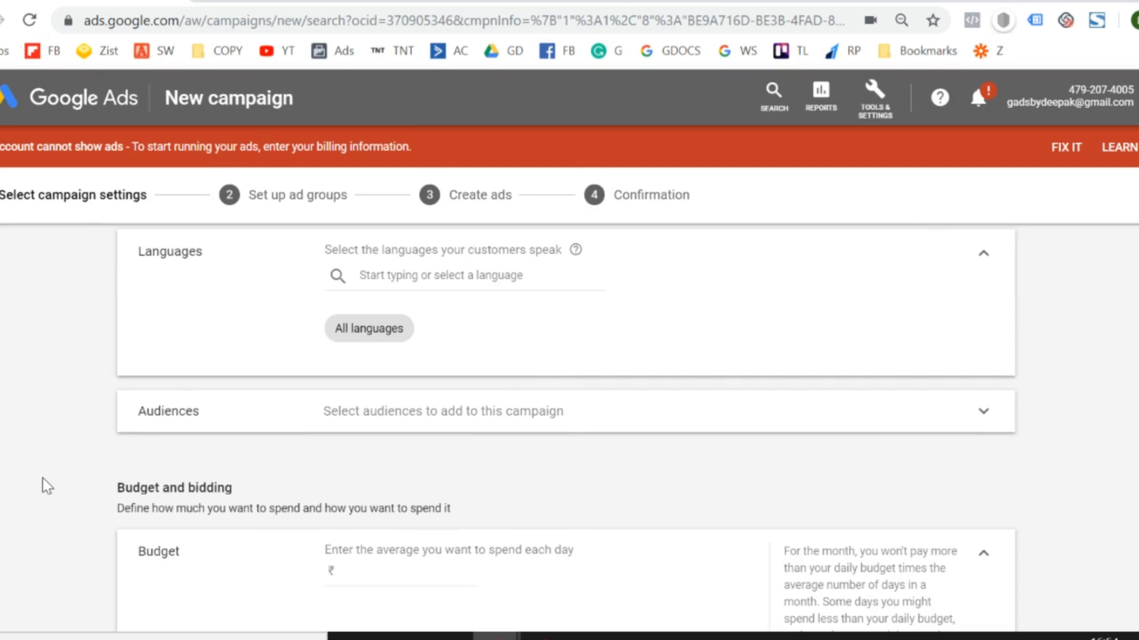
left_click(270, 428)
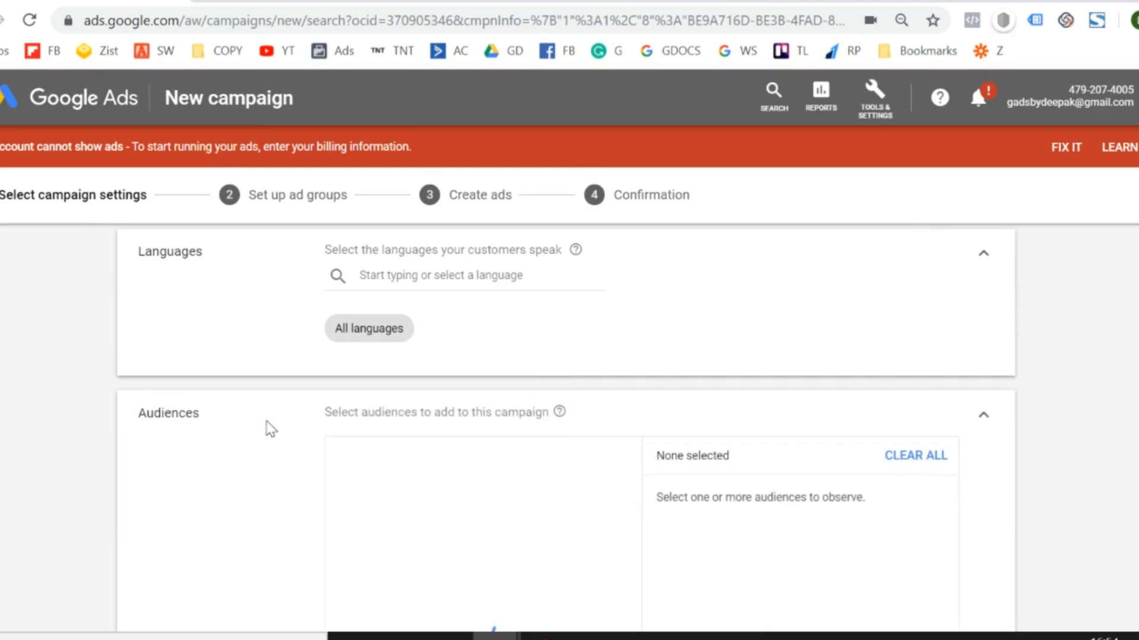
Close the audience selection without adding any audience and set the campaign's average daily budget to ₹1,000.
scroll(55, 453, "down", 2)
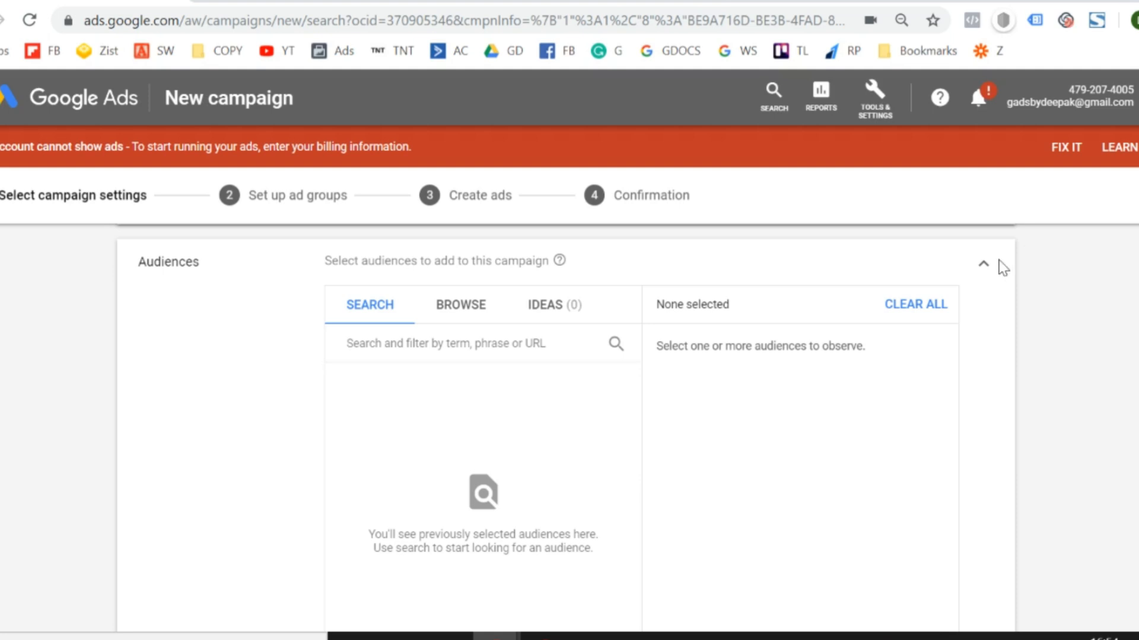
left_click(985, 267)
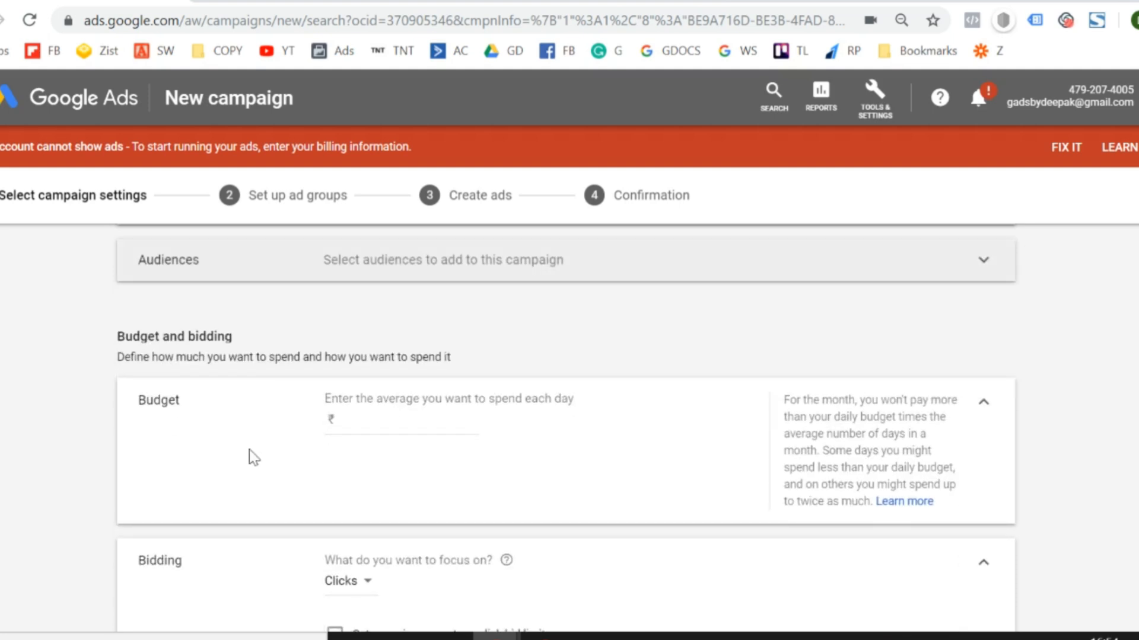
left_click(391, 405)
type("1")
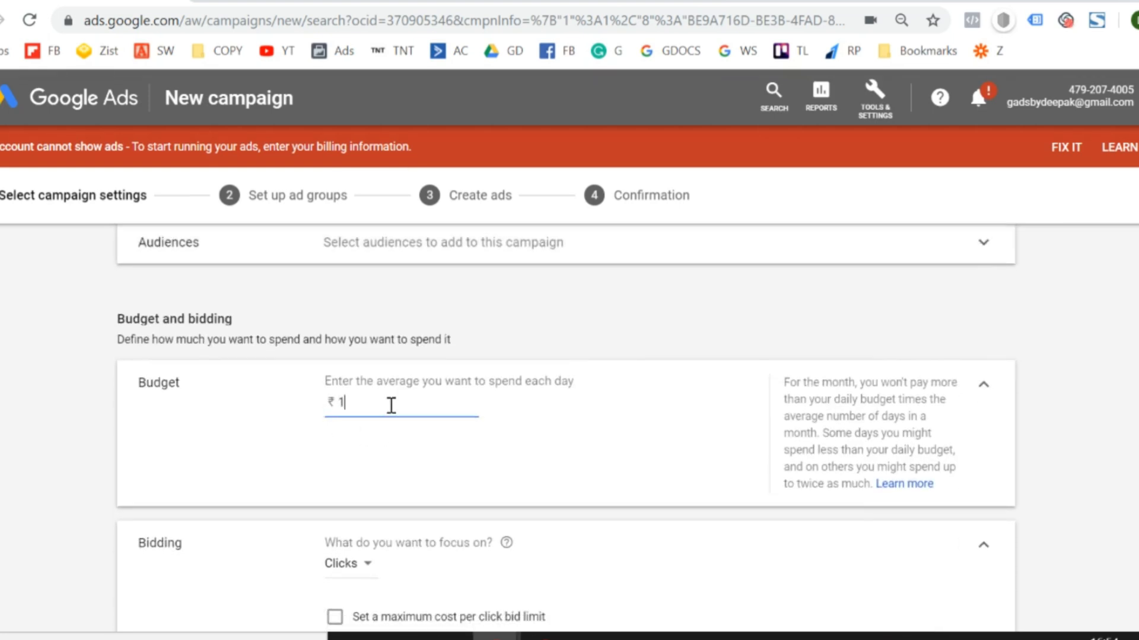
type(",000")
left_click(33, 446)
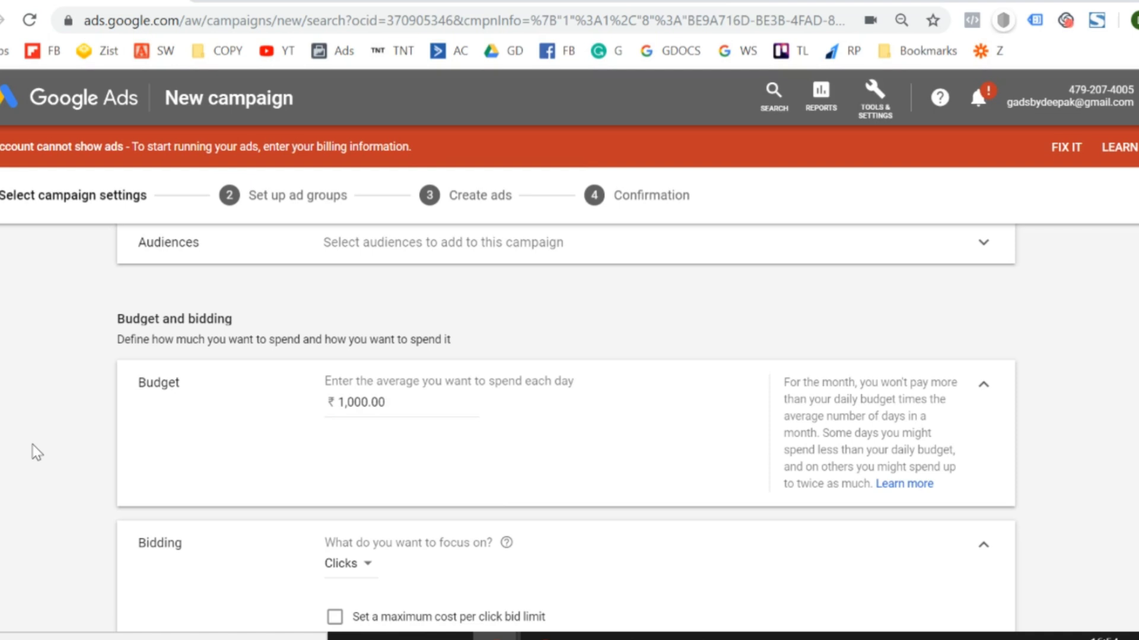
Choose the bid strategy directly and set it to Manual CPC.
scroll(37, 452, "down", 4)
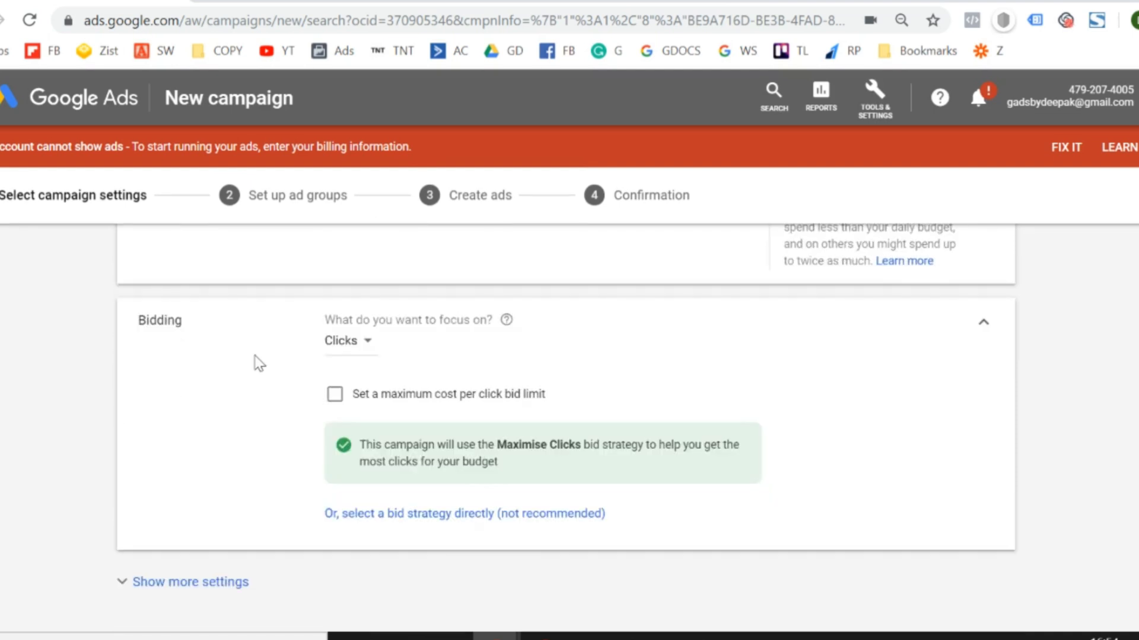
left_click(455, 526)
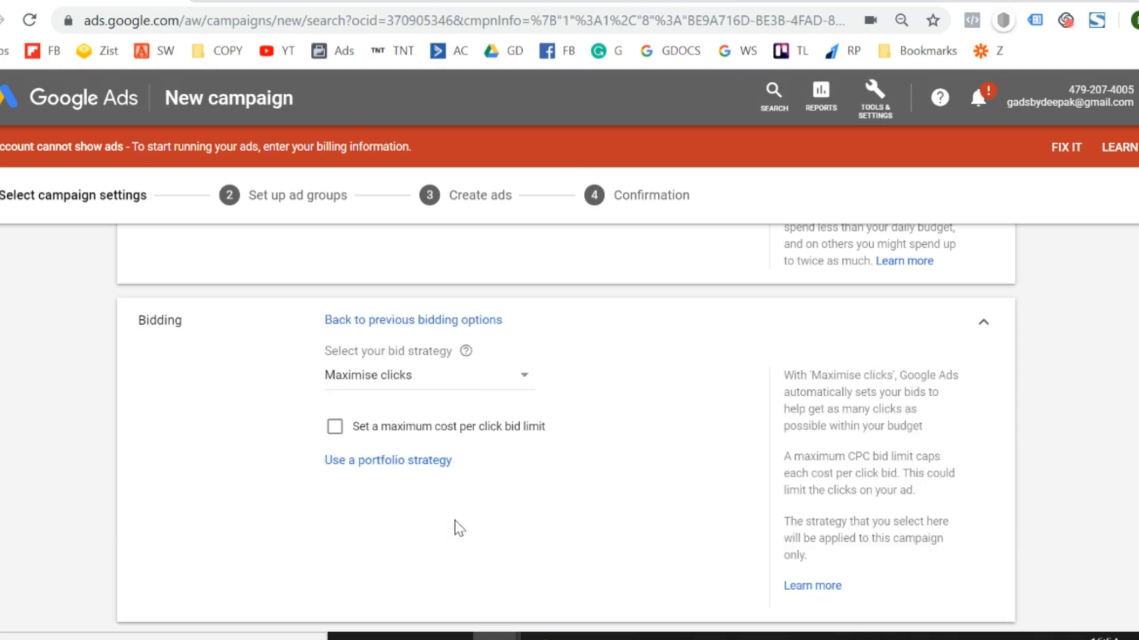
left_click(475, 382)
left_click(419, 369)
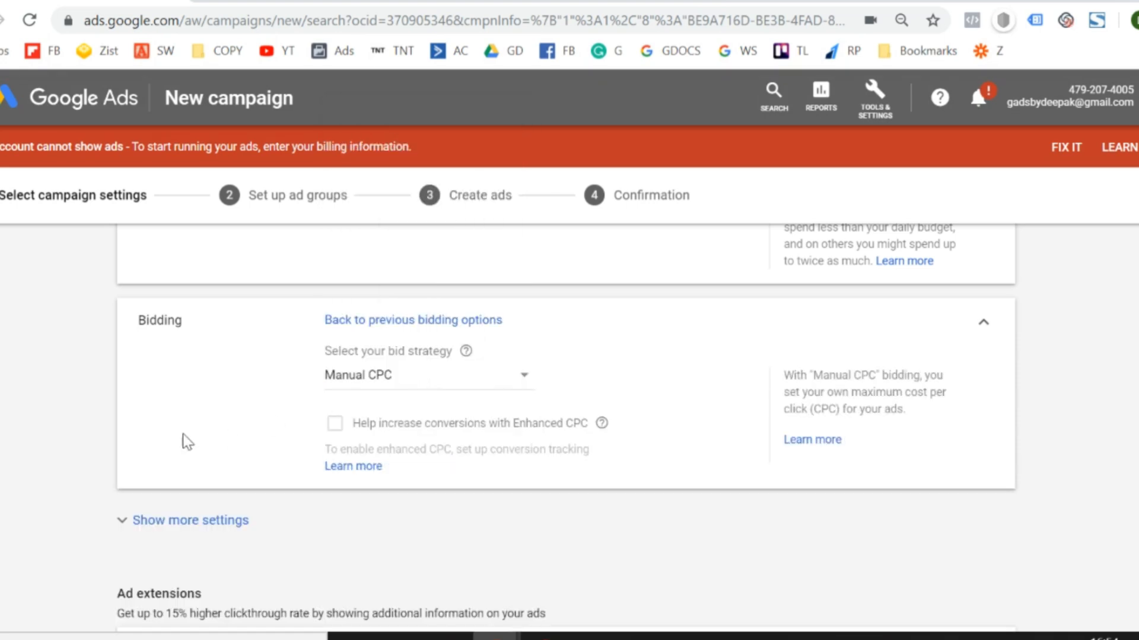
Show the campaign's additional settings below bidding and review the ad schedule options.
scroll(170, 483, "down", 3)
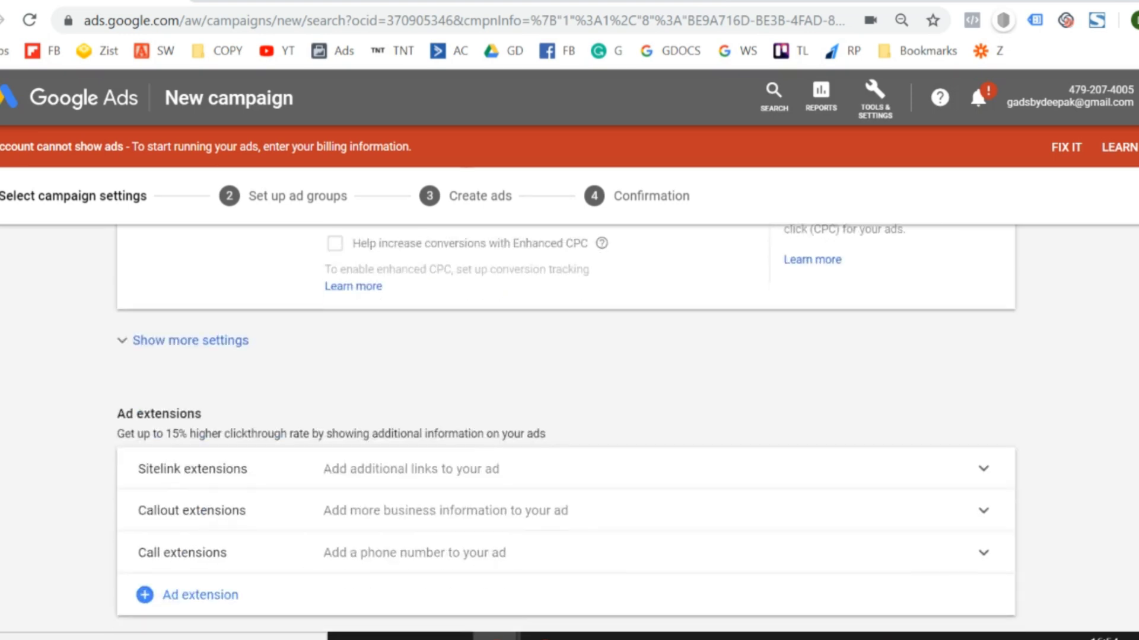
scroll(565, 423, "up", 3)
scroll(79, 408, "down", 2)
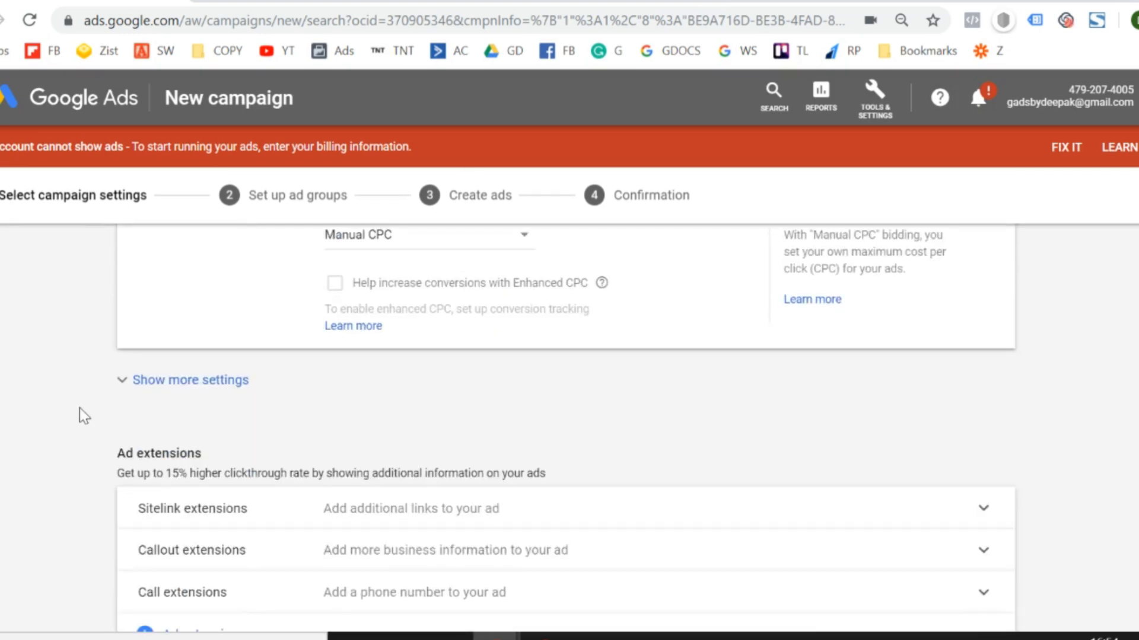
left_click(123, 383)
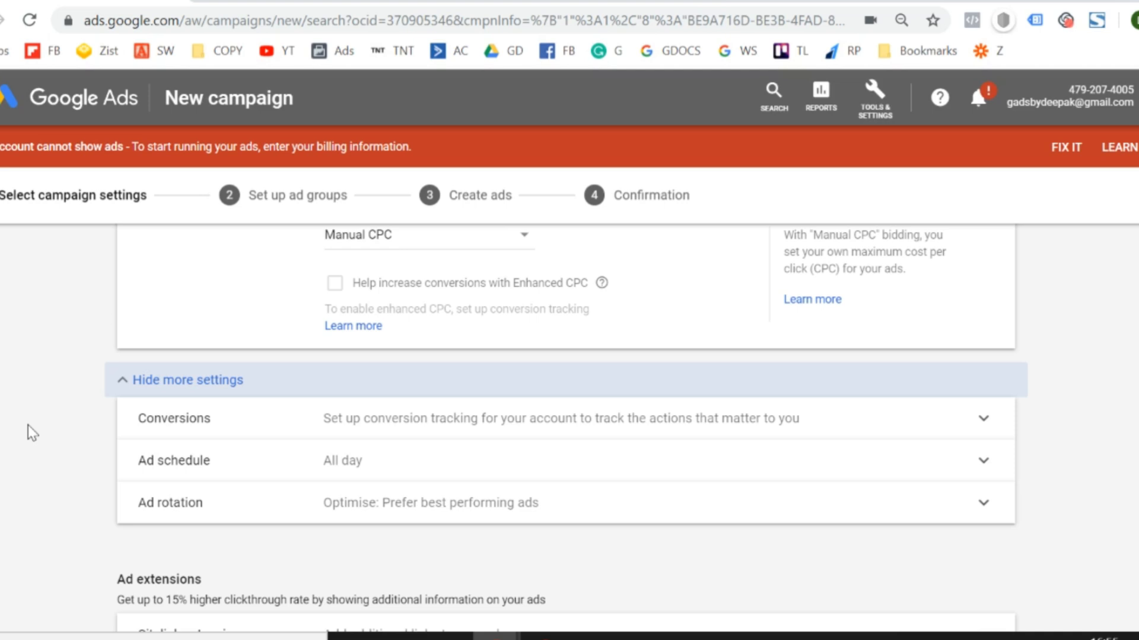
scroll(27, 425, "down", 1)
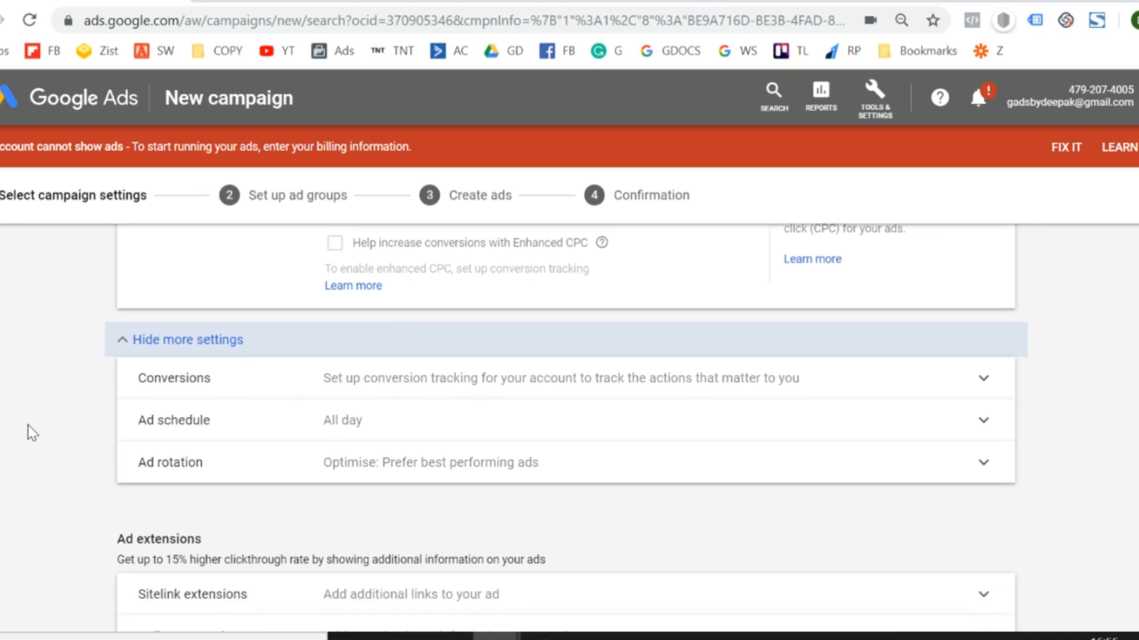
left_click(161, 426)
scroll(69, 481, "down", 2)
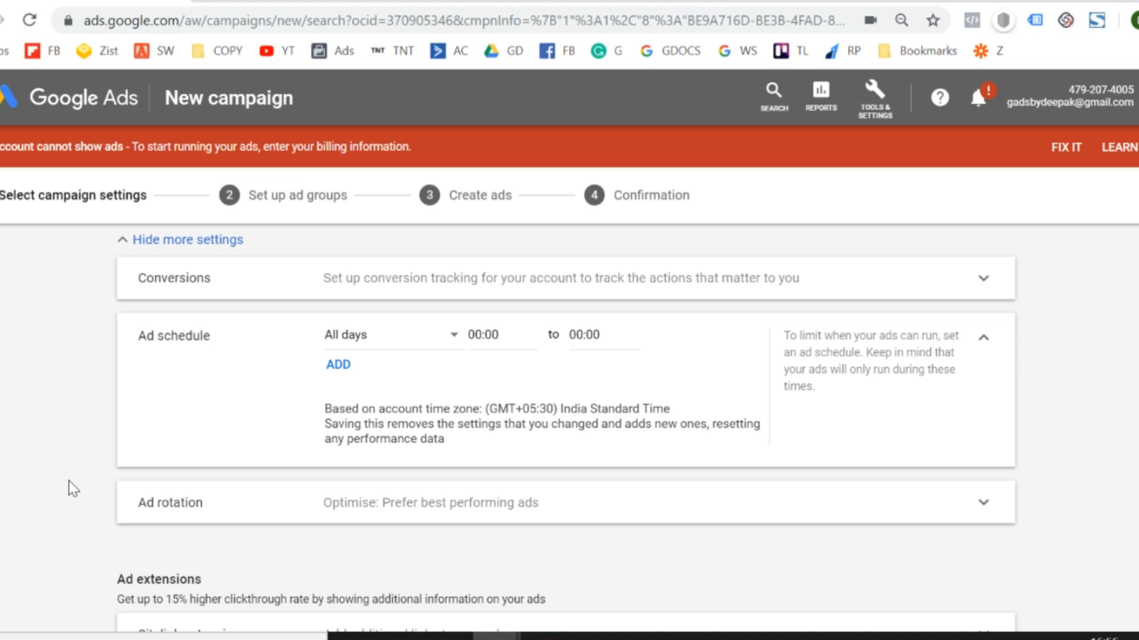
left_click(982, 338)
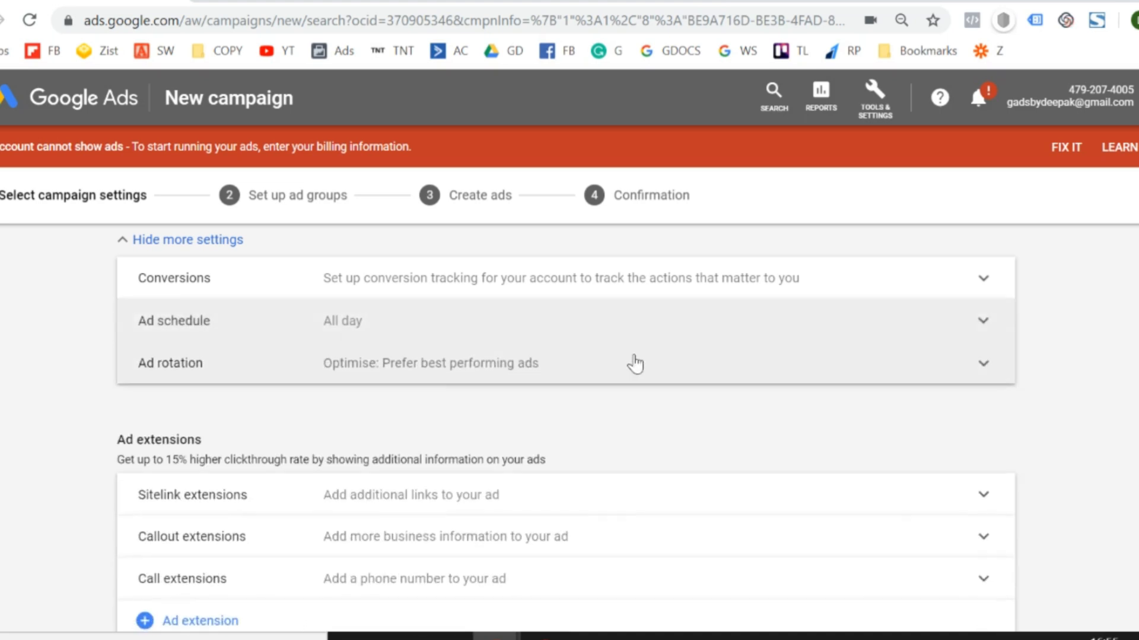
Set the ad rotation to "Do not optimise: Rotate ads indefinitely" and save the campaign settings to continue to ad group setup.
left_click(458, 371)
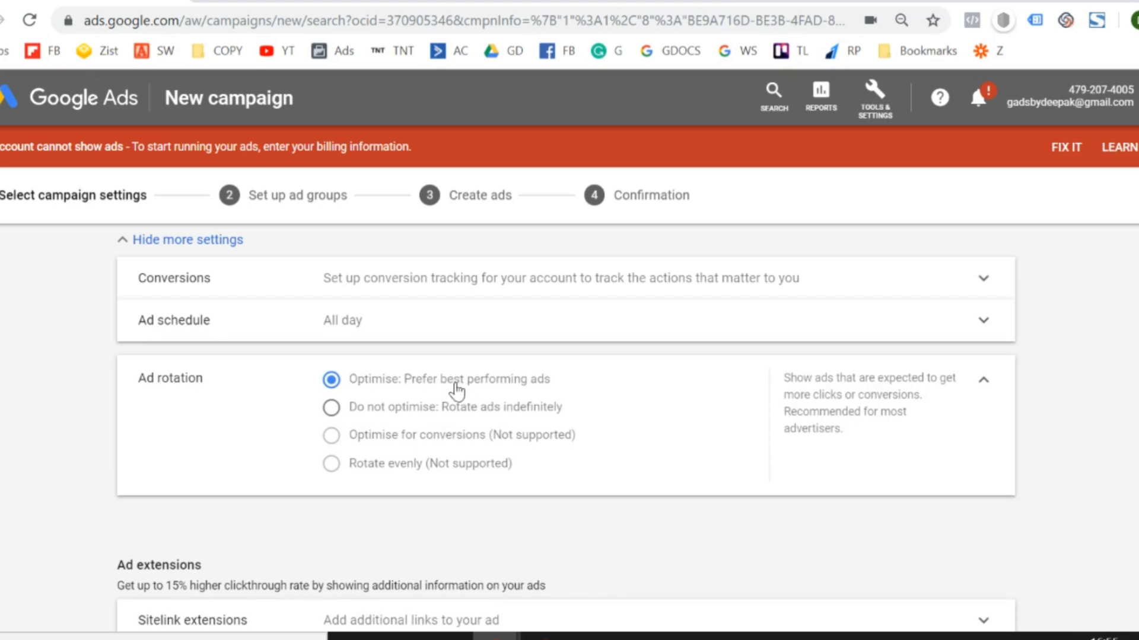
left_click(419, 409)
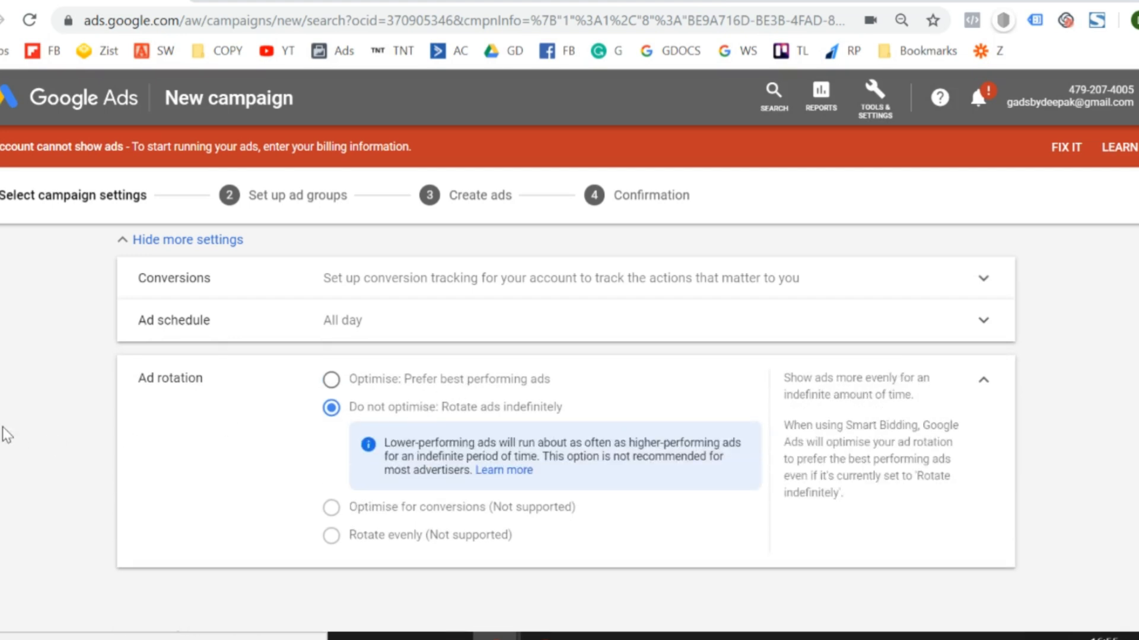
scroll(8, 435, "down", 2)
scroll(7, 434, "down", 2)
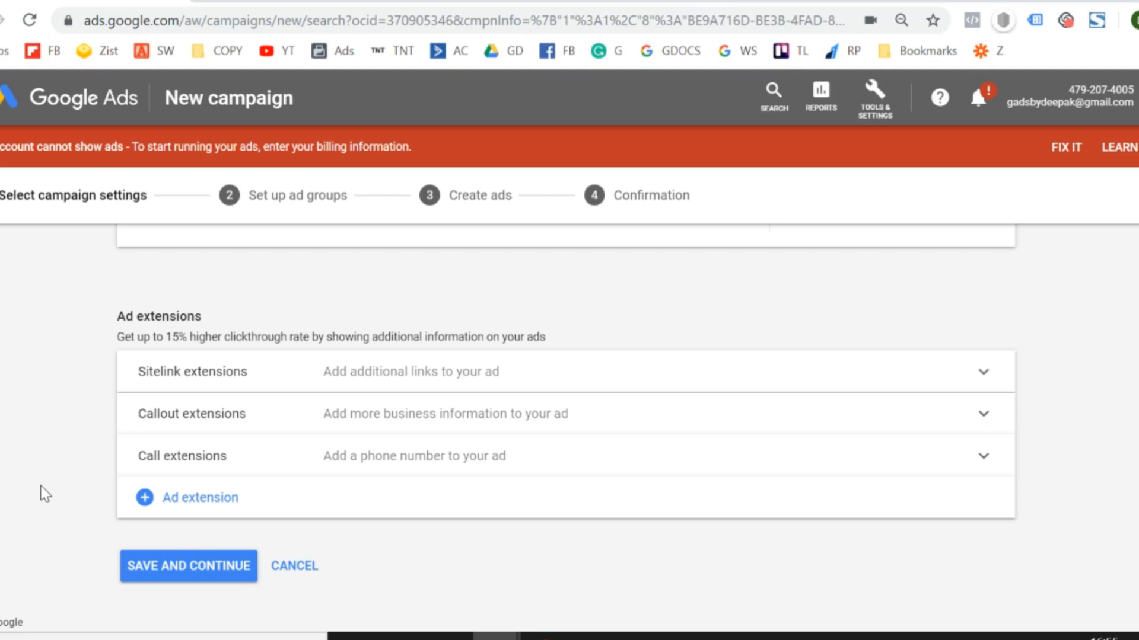
left_click(171, 564)
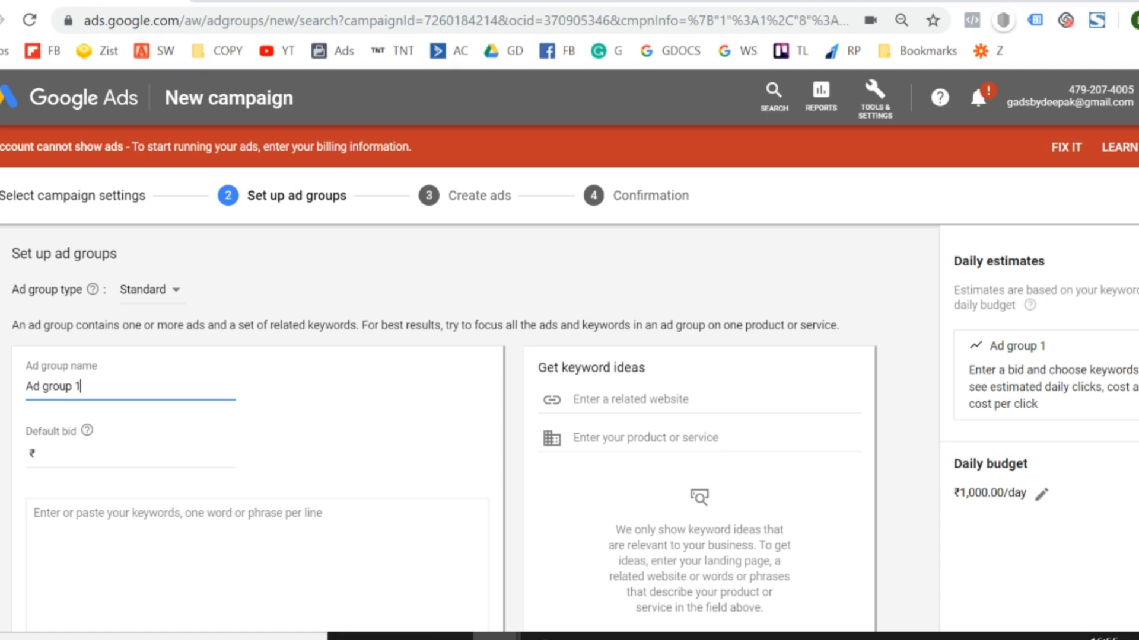
Replace the default ad group name with "Digital Marketinng".
triple_click(139, 388)
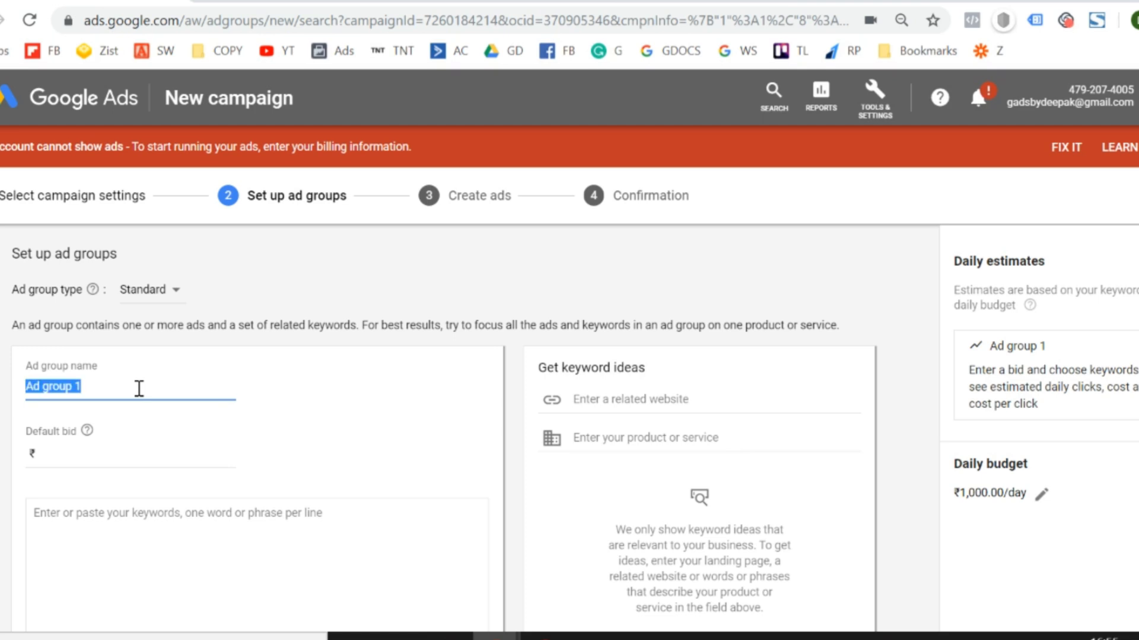
key("BackSpace")
scroll(141, 391, "down", 1)
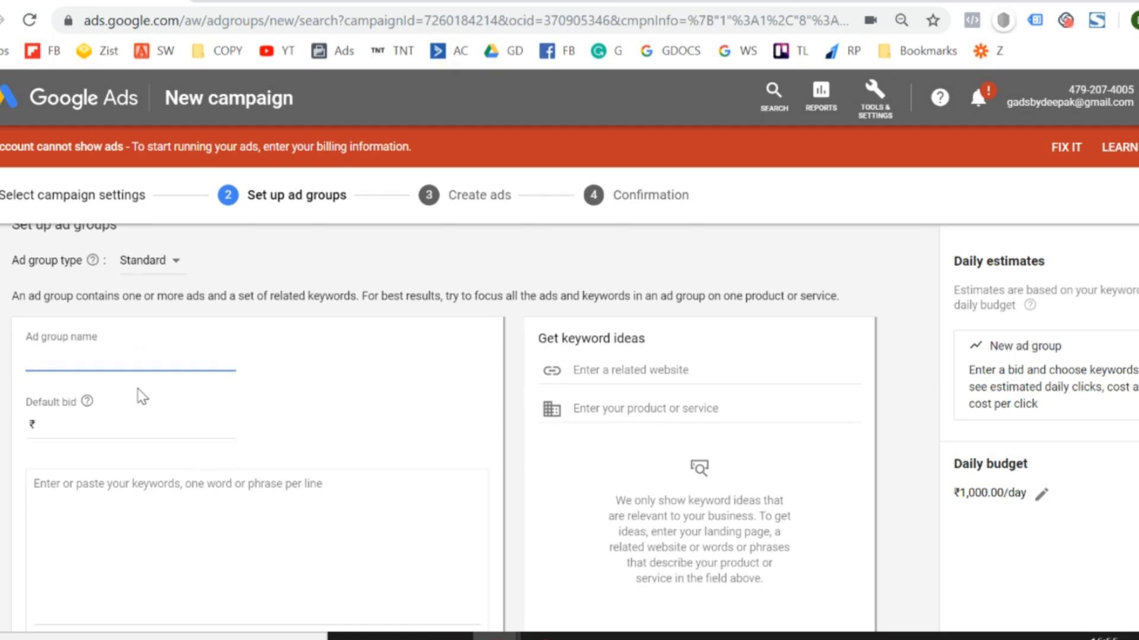
key("alt+Tab")
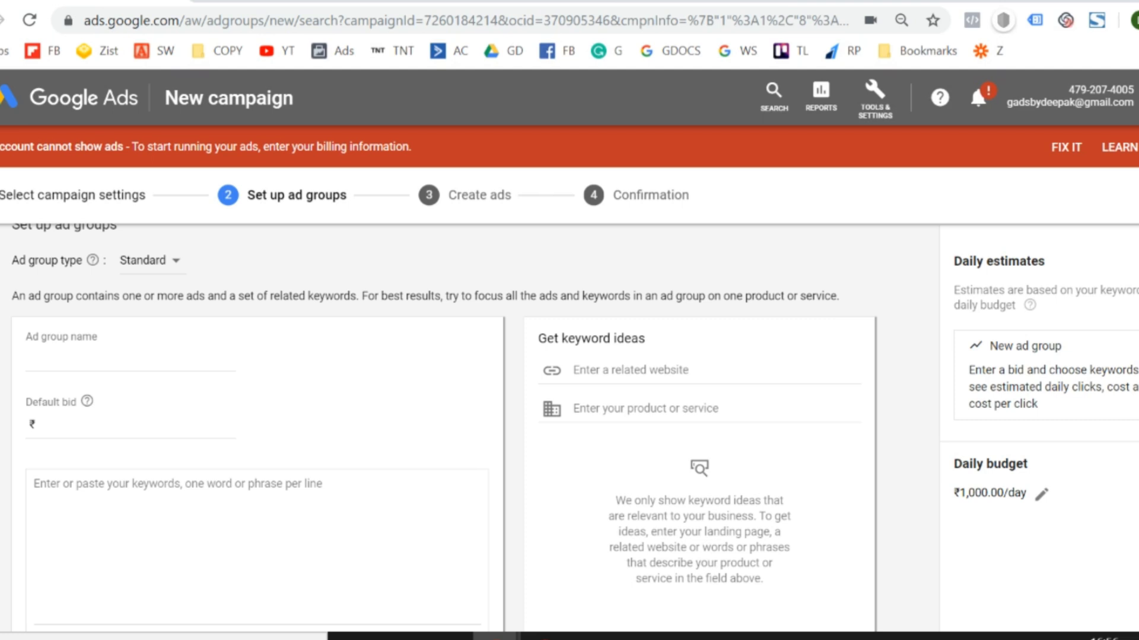
left_click(102, 357)
type("Digital")
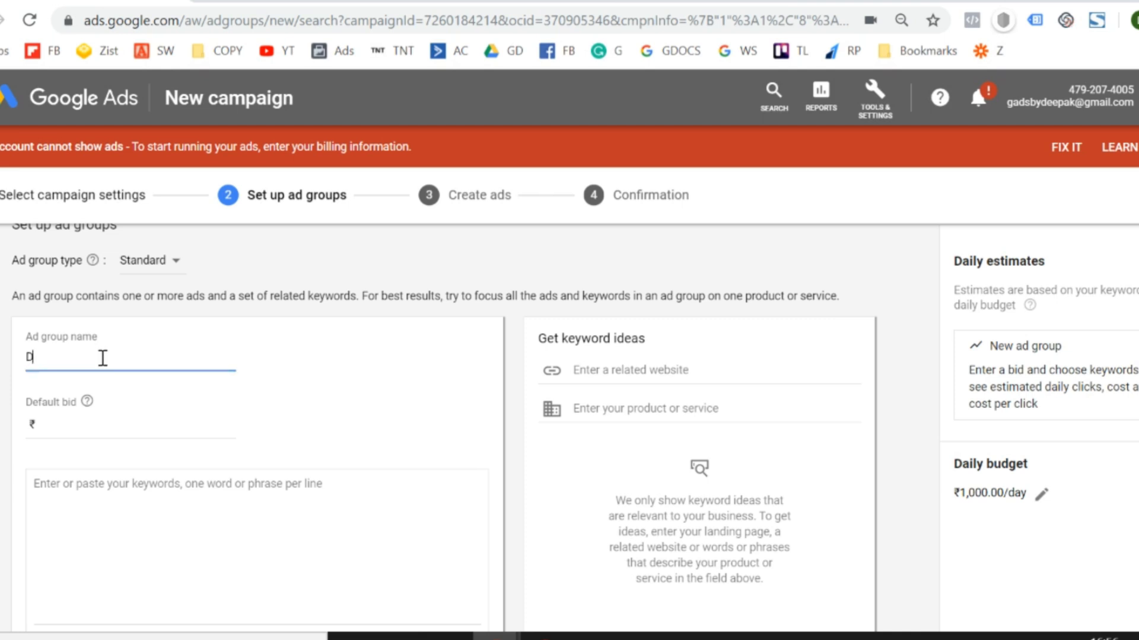
type("etinbgng")
scroll(104, 364, "down", 1)
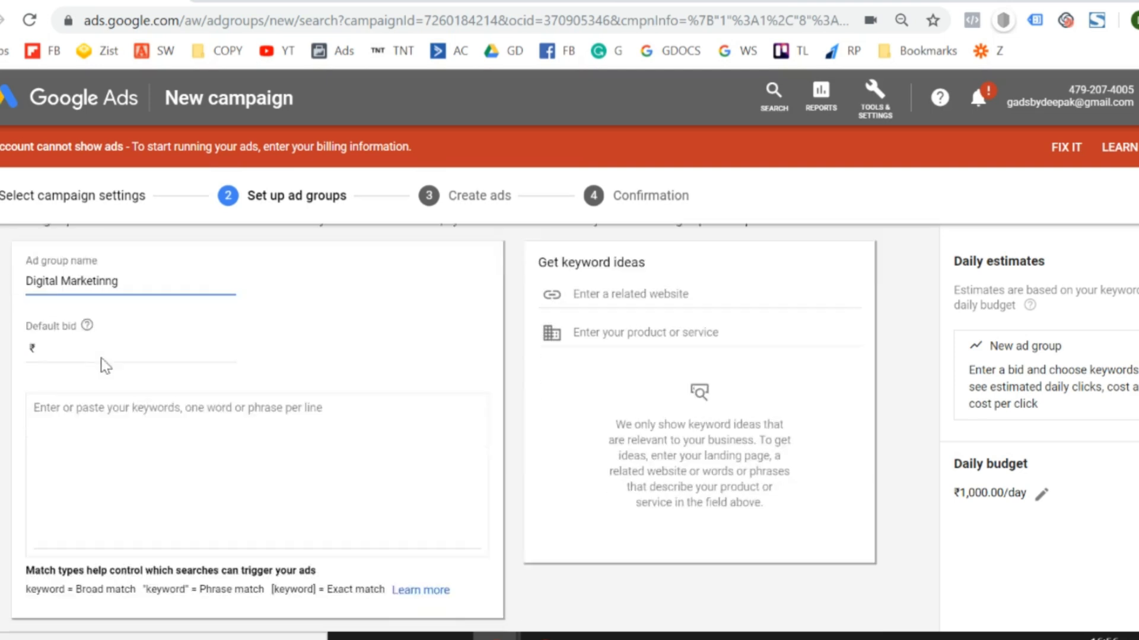
Set the ad group's default bid to ₹50.
scroll(36, 388, "up", 2)
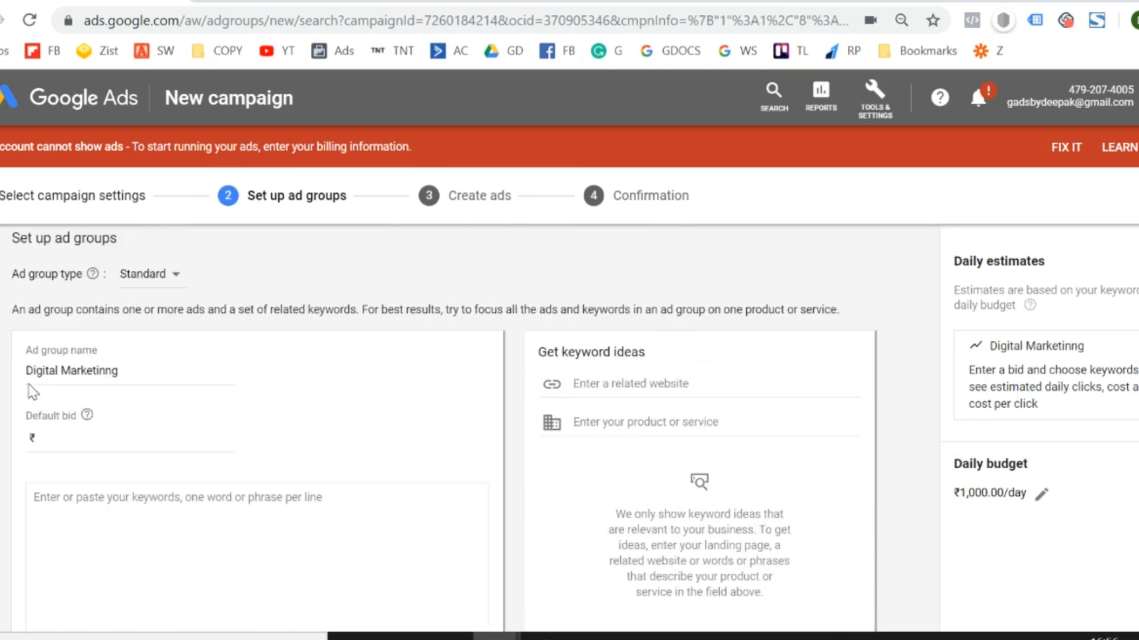
left_click(110, 436)
type("50")
Enter "digital marketing agency" as the ad group's first keyword.
scroll(110, 436, "down", 2)
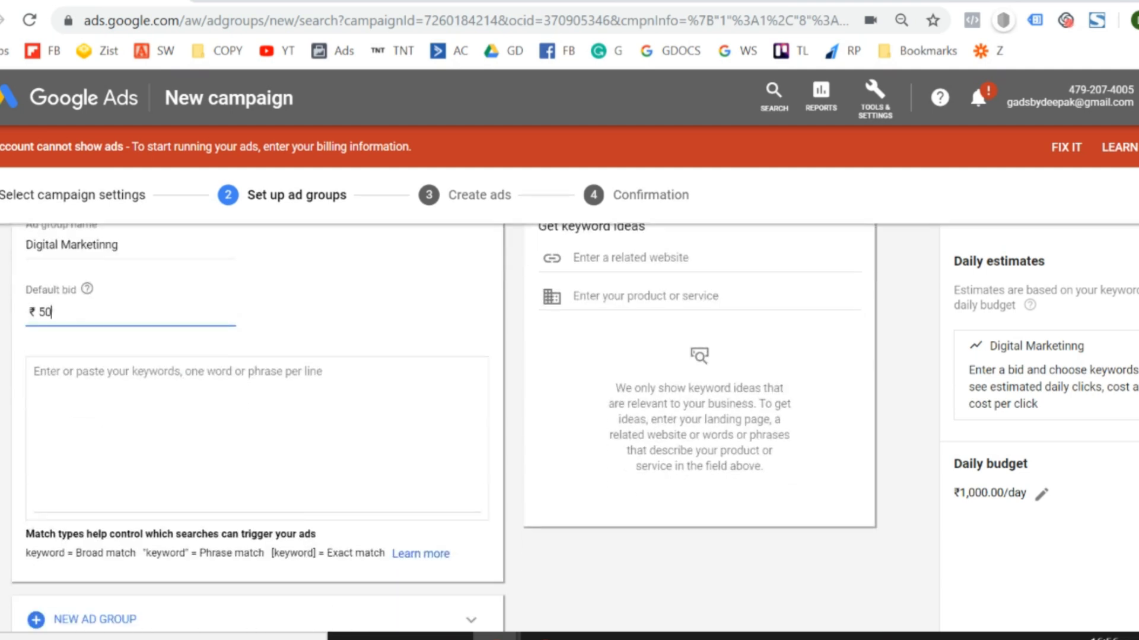
left_click(128, 381)
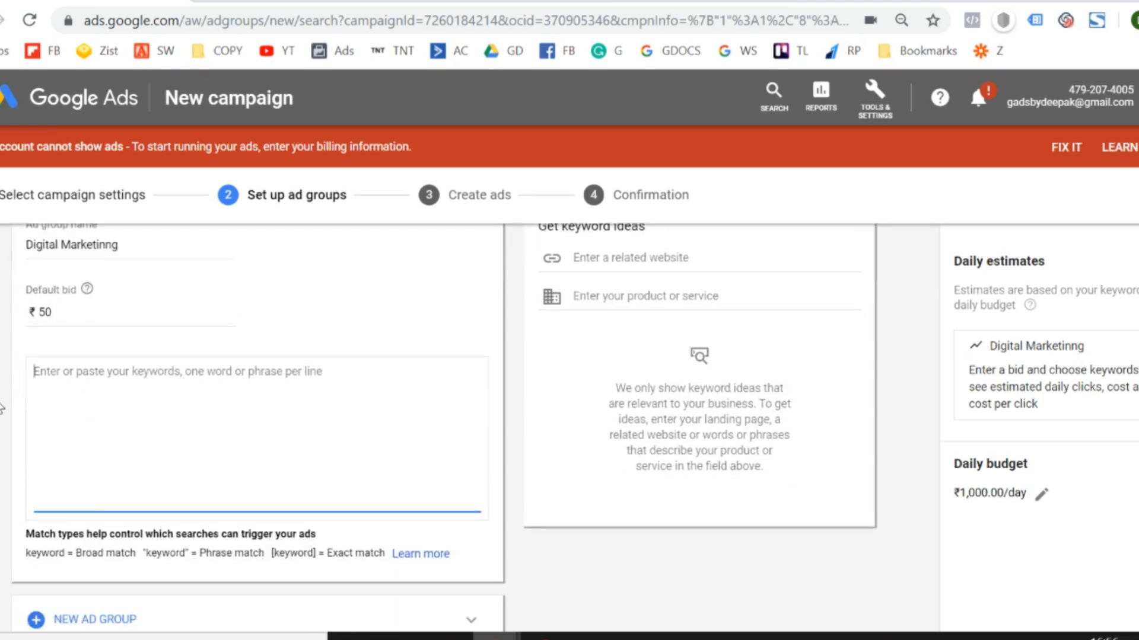
scroll(122, 406, "up", 1)
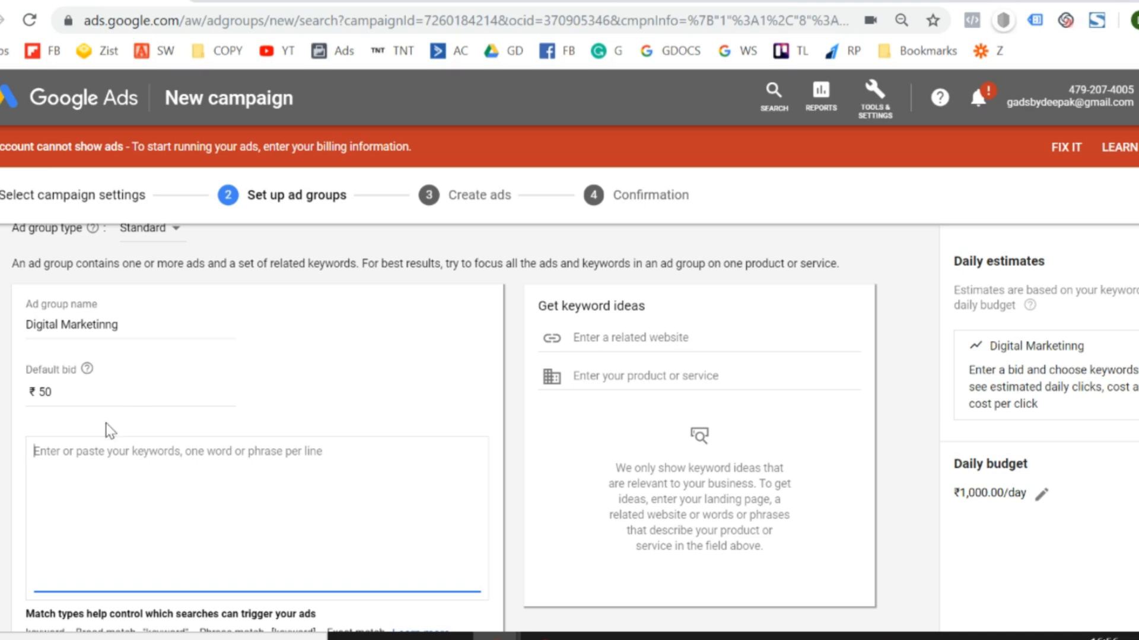
scroll(109, 430, "down", 1)
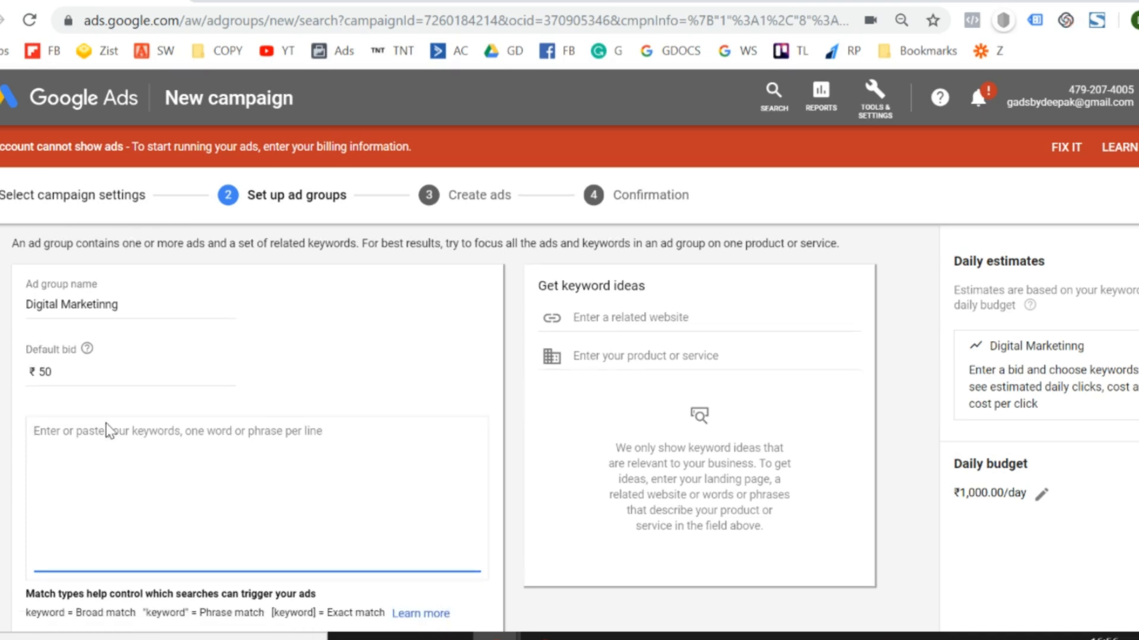
type("digital")
key("BackSpace")
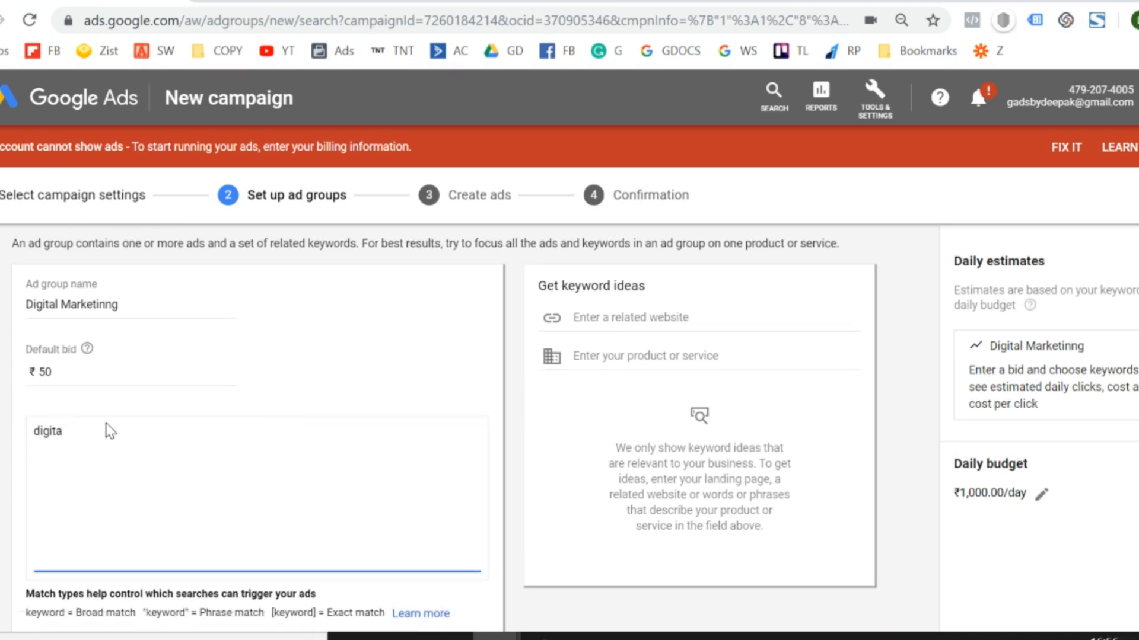
type("marketing agency")
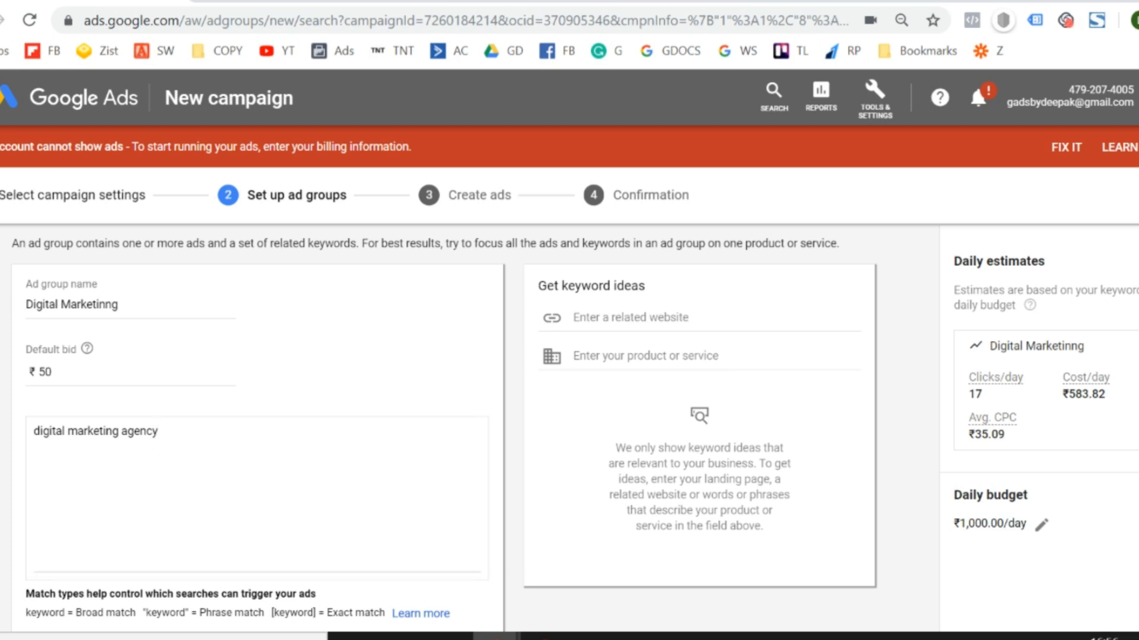
Make the keyword an exact match by enclosing it in square brackets: "[digital marketing agency]".
left_click(172, 443)
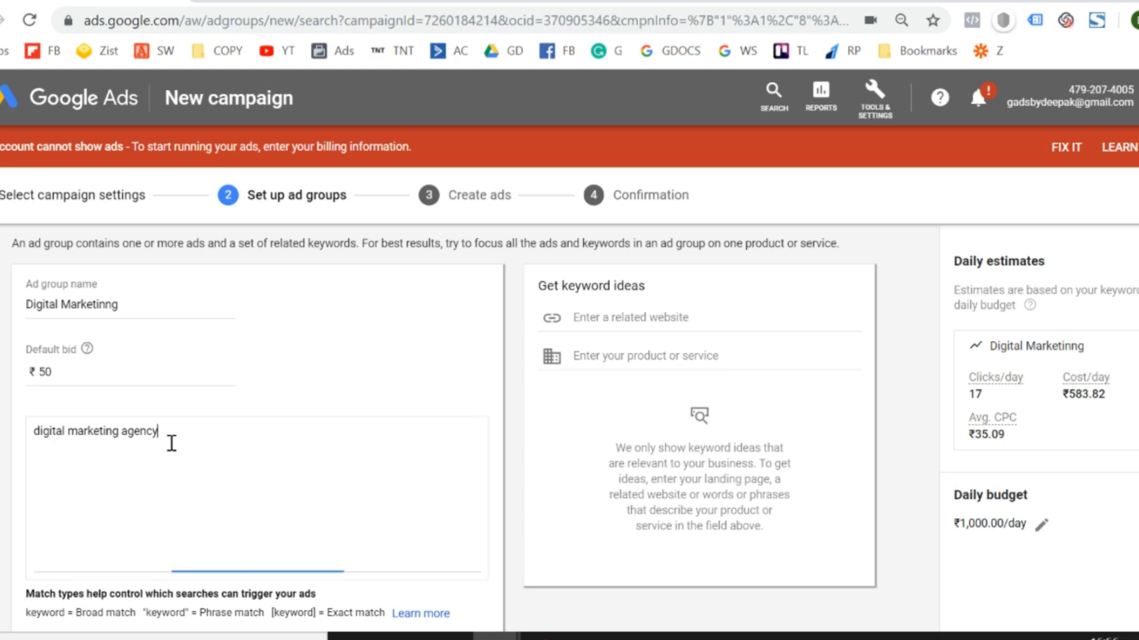
type("]")
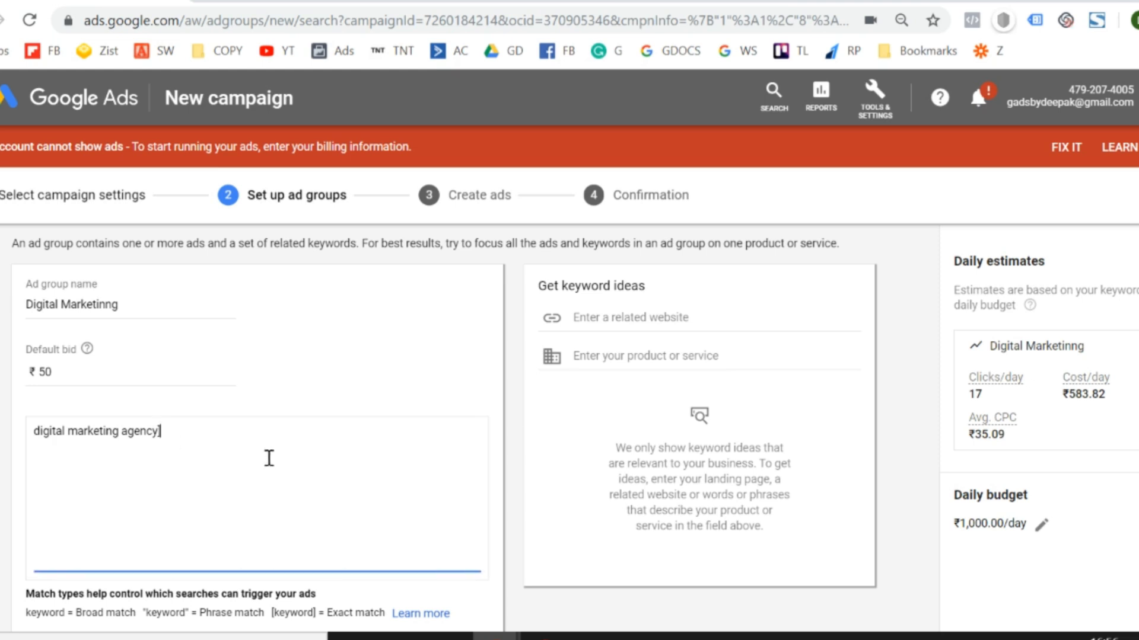
key("Home")
type("[")
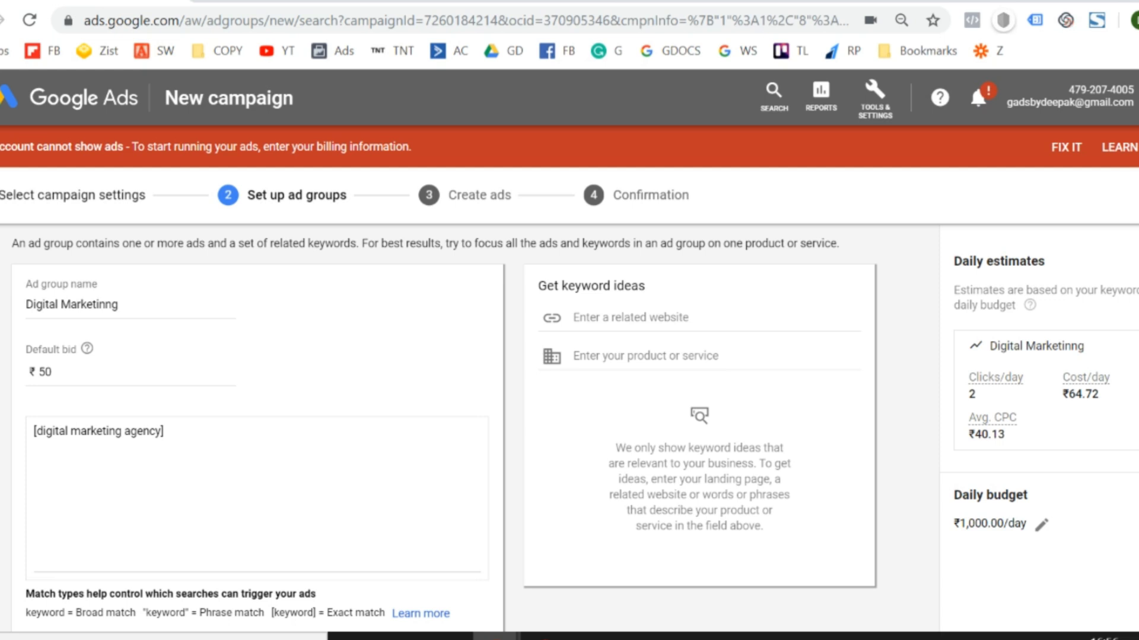
Add "[best digital marketing agency]" as the ad group's second keyword, enclosed in square brackets for exact match.
left_click(252, 432)
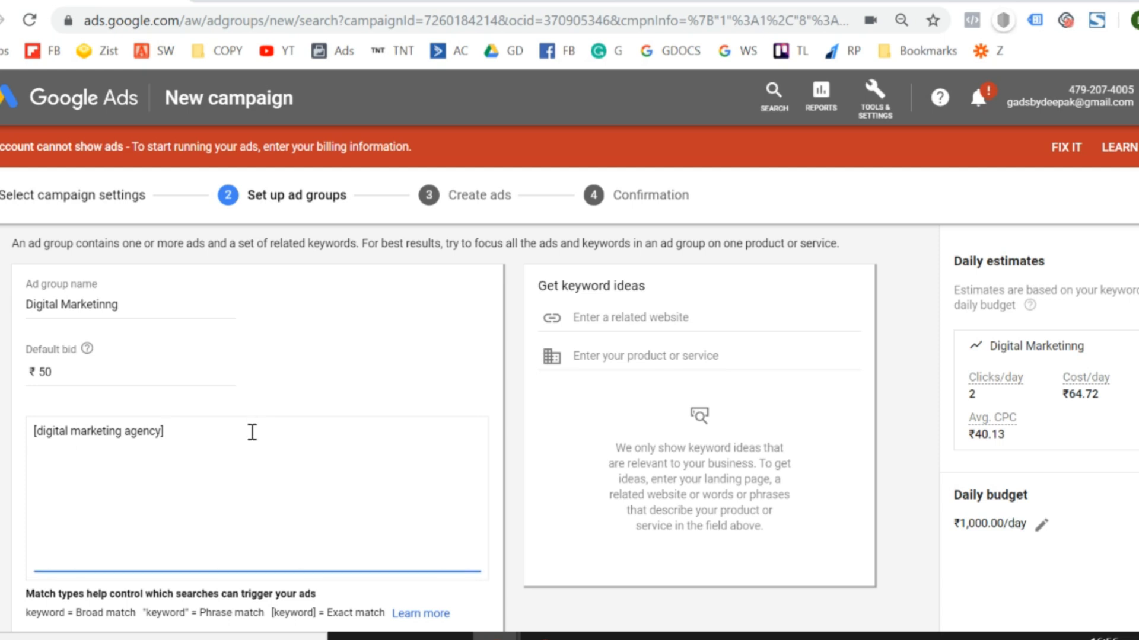
type("best digital marketing agency")
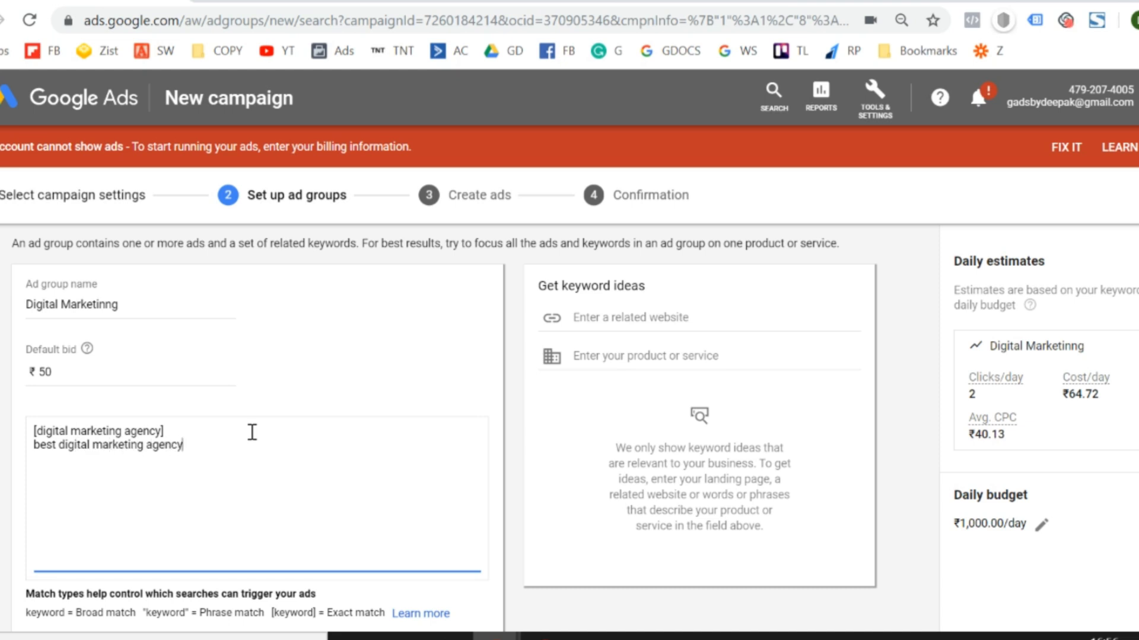
type("]")
key("Left")
key("Left")
key("Left")
key("Left")
key("Left")
key("Left")
key("Left")
key("Left")
key("Left")
key("Left")
key("Left")
key("Left")
key("Left")
key("Left")
key("Left")
key("Left")
key("Left")
key("Left")
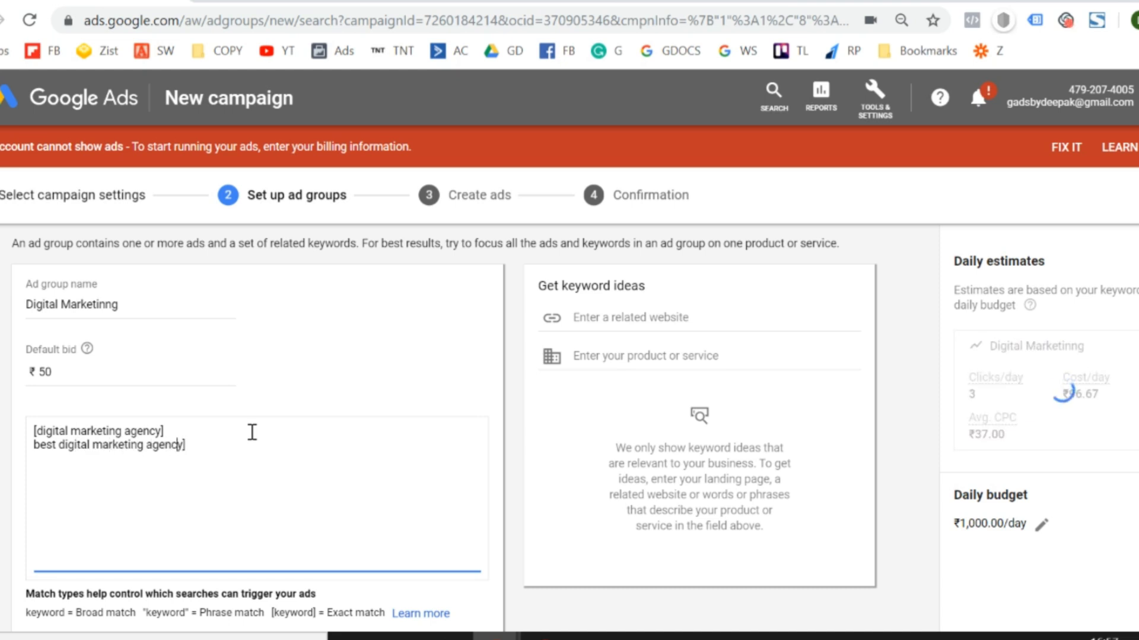
key("Left")
key("Left")
key("Left")
key("Left")
key("Left")
key("Left")
key("Left")
key("Left")
key("Left")
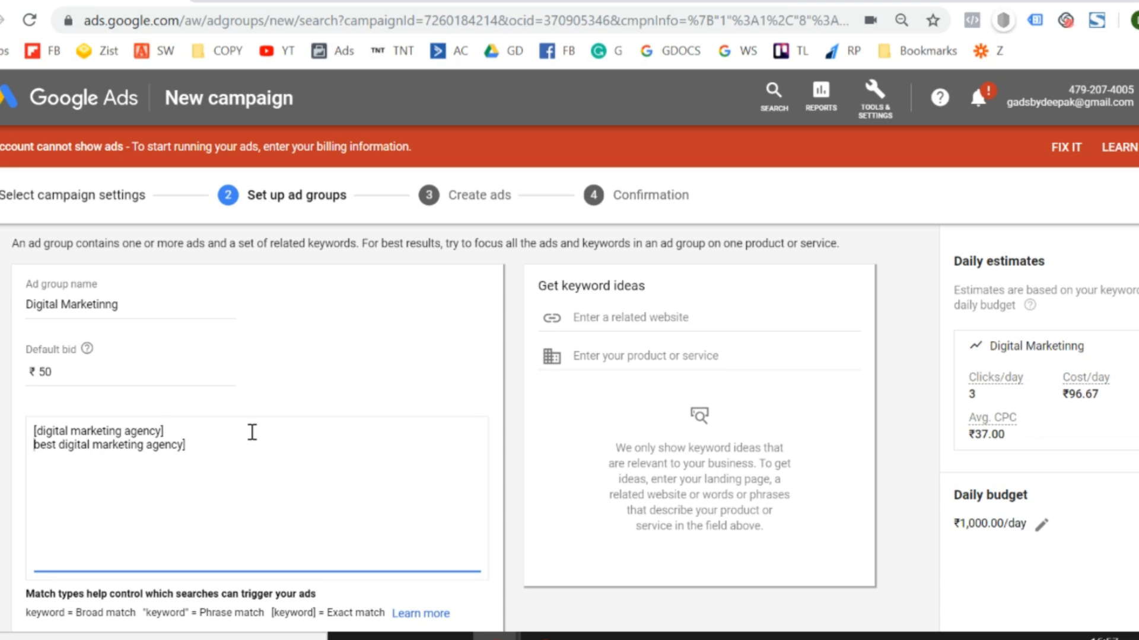
type("[")
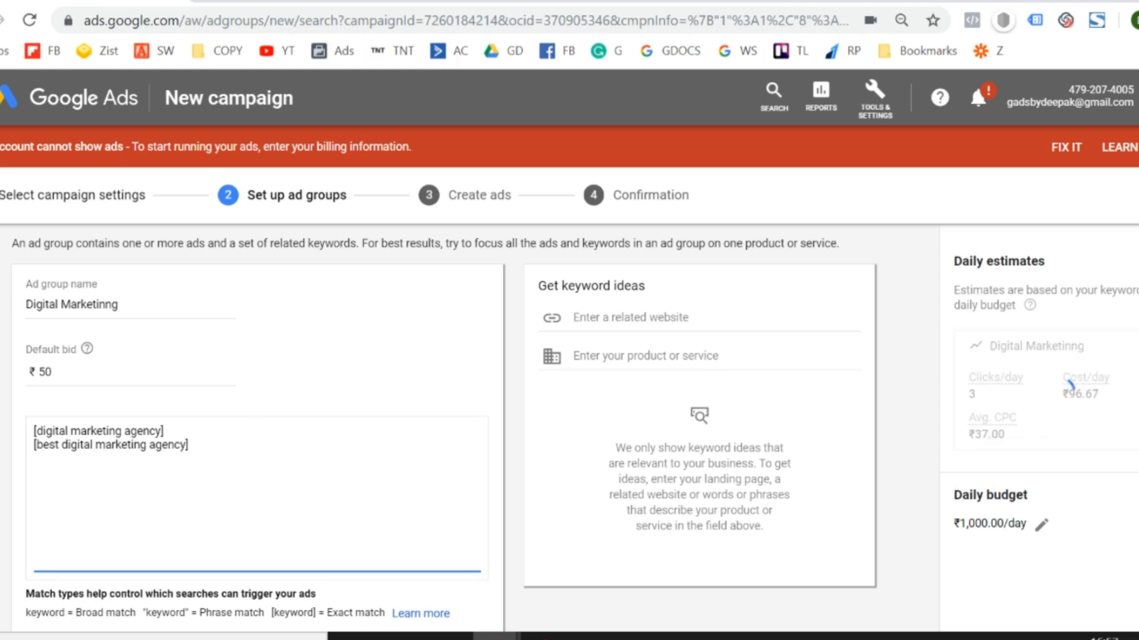
Add the exact-match keyword "[online marketing agency]" on its own line in the ad group's keyword list.
left_click(266, 444)
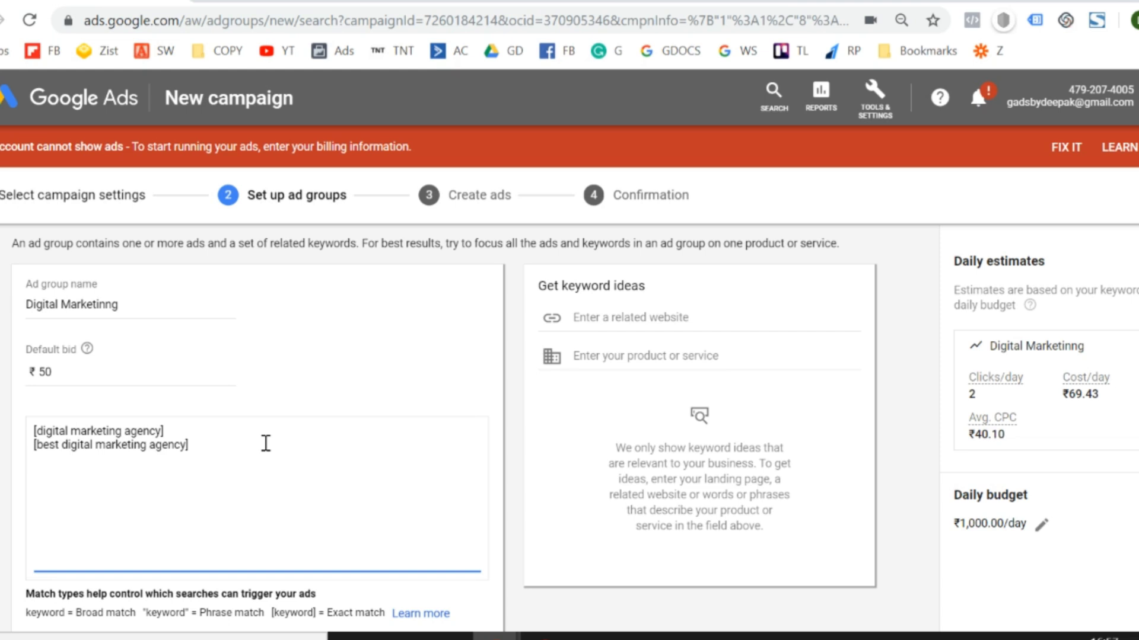
key("Return")
type("online marketing agency")
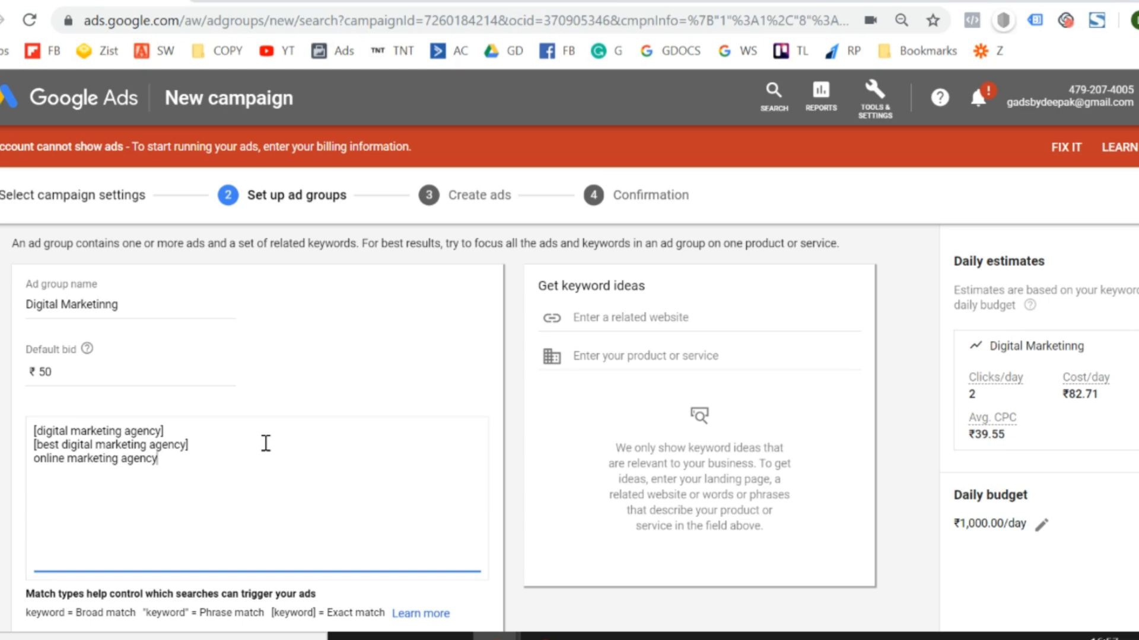
key("Left")
key("Left")
key("Left")
key("Left")
key("Left")
key("Left")
key("Left")
key("Left")
key("Left")
key("Left")
key("Left")
key("Left")
key("Left")
key("Left")
key("Left")
key("Left")
key("Left")
key("Left")
key("Left")
key("Left")
type("[")
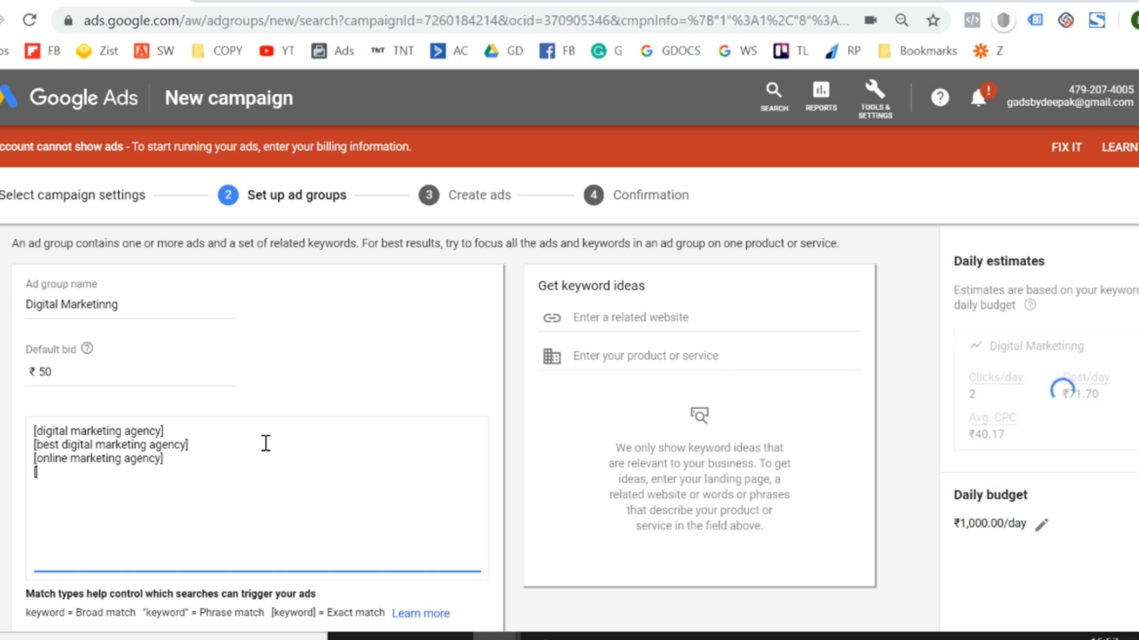
type("online marketing agency] [digita")
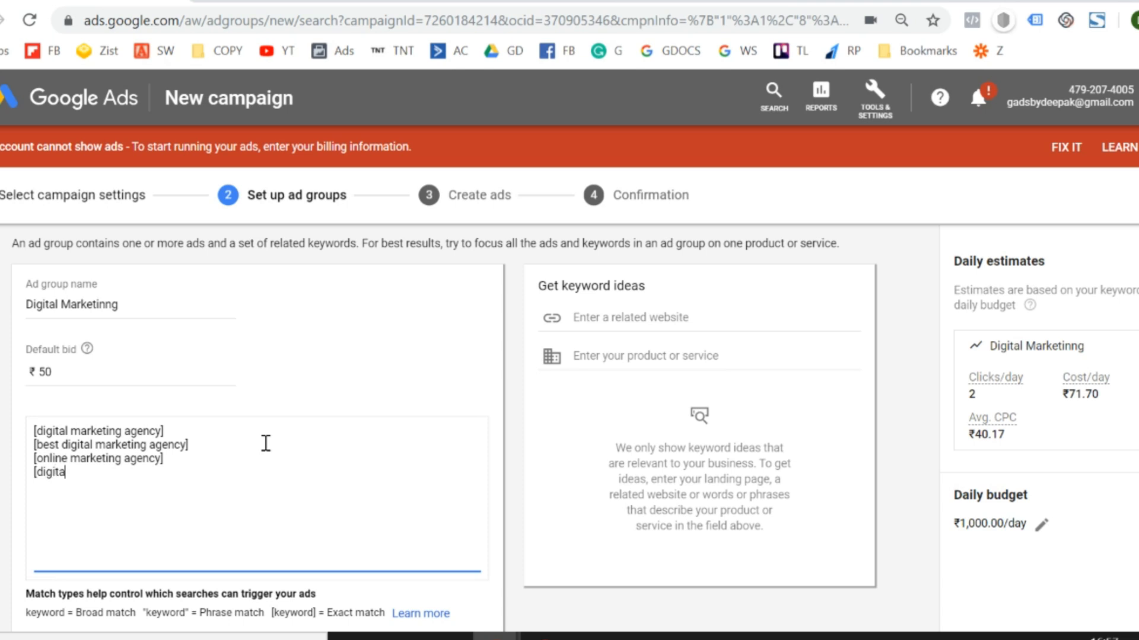
type("l marketing company")
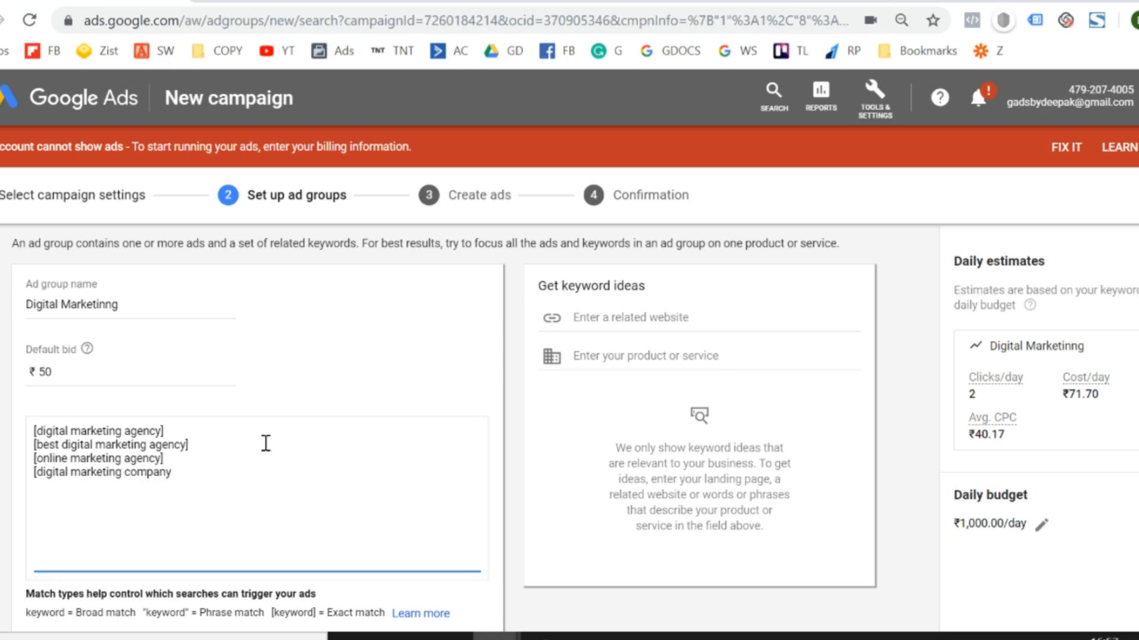
type("]")
Save the ad group with its keywords and continue to ad creation.
left_click(3, 442)
scroll(4, 442, "down", 1)
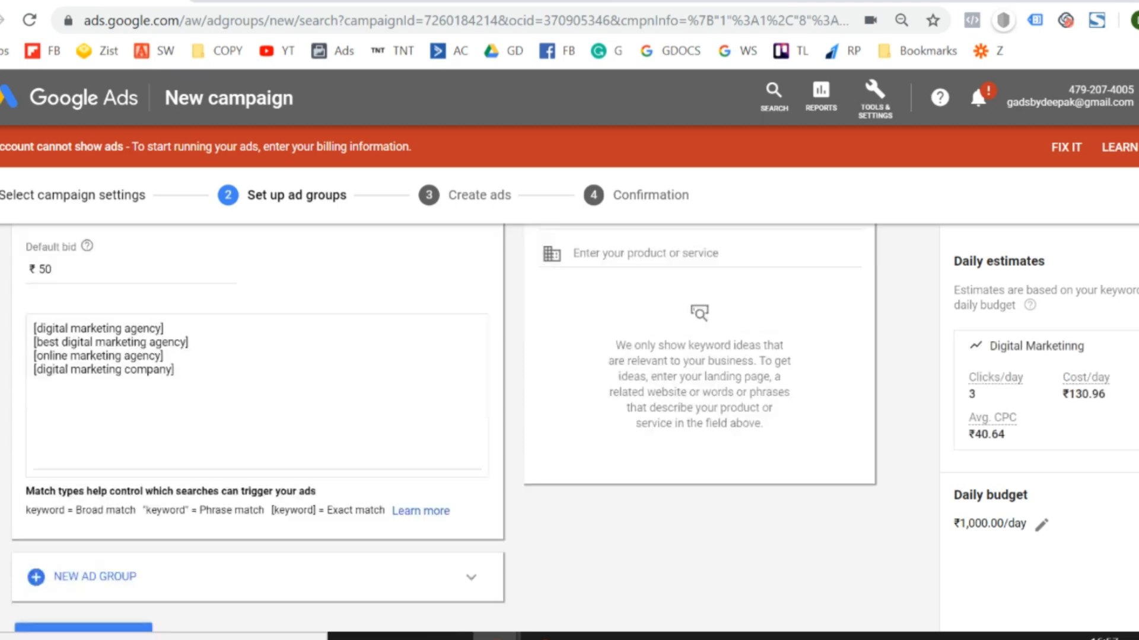
scroll(255, 415, "down", 1)
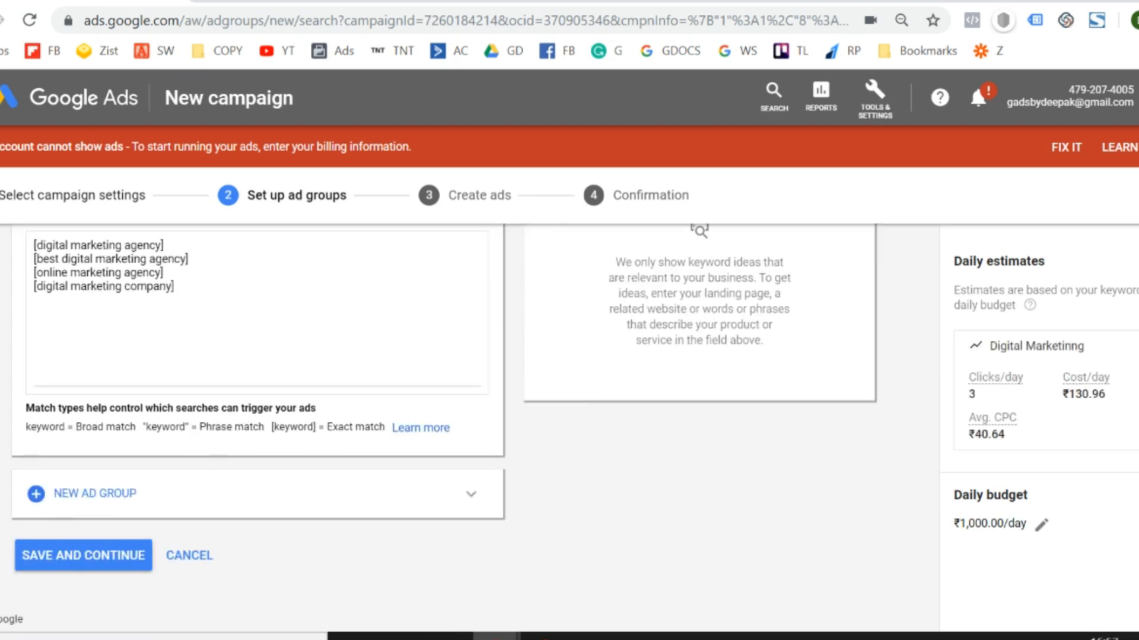
left_click(64, 558)
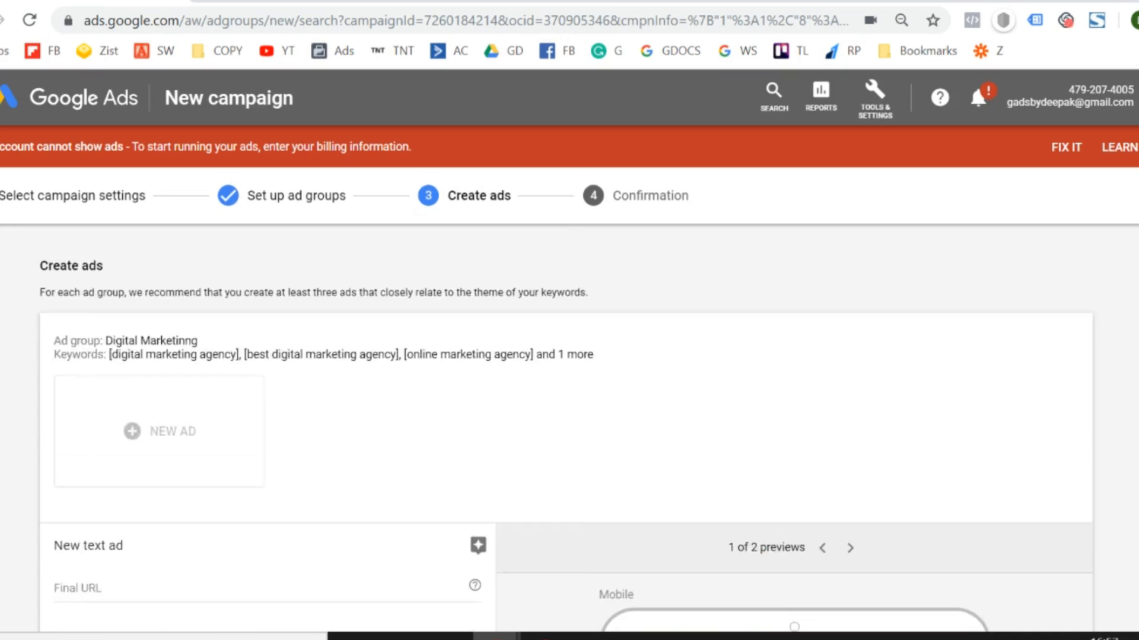
Examine the new text ad form from the final URL to the descriptions, and expand the ad URL options.
scroll(569, 427, "down", 5)
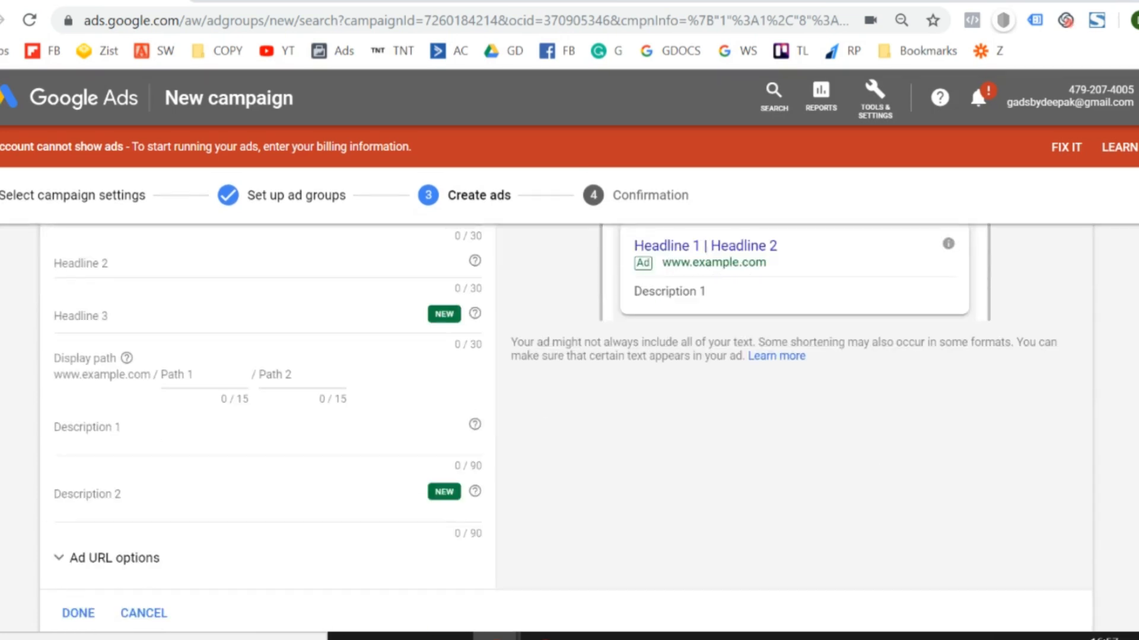
scroll(569, 427, "up", 5)
scroll(569, 427, "down", 2)
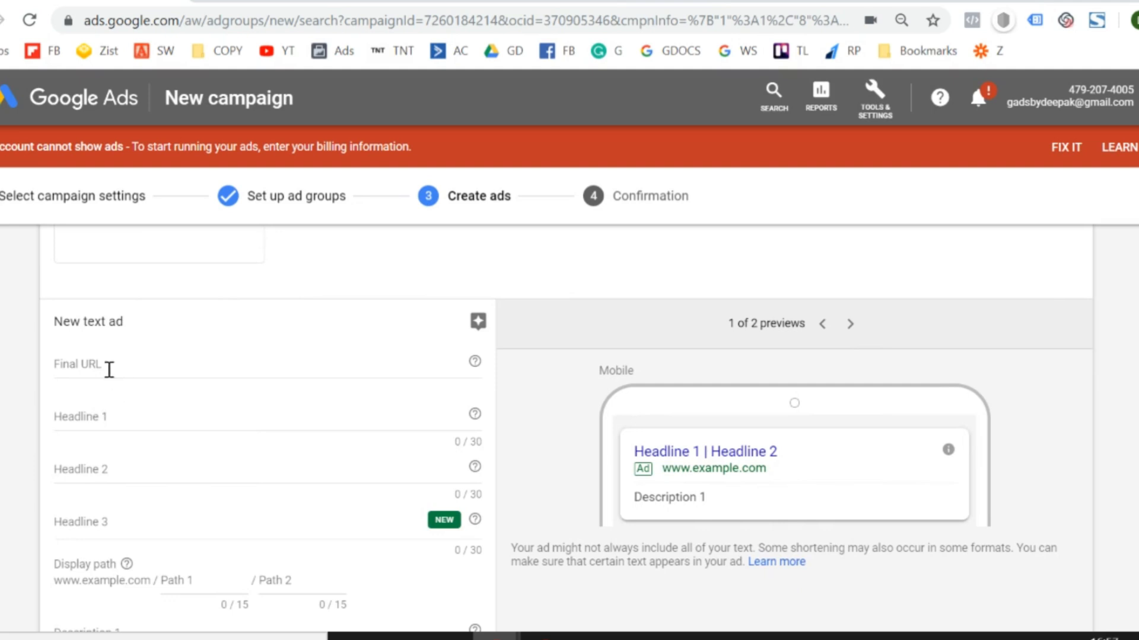
scroll(111, 372, "down", 1)
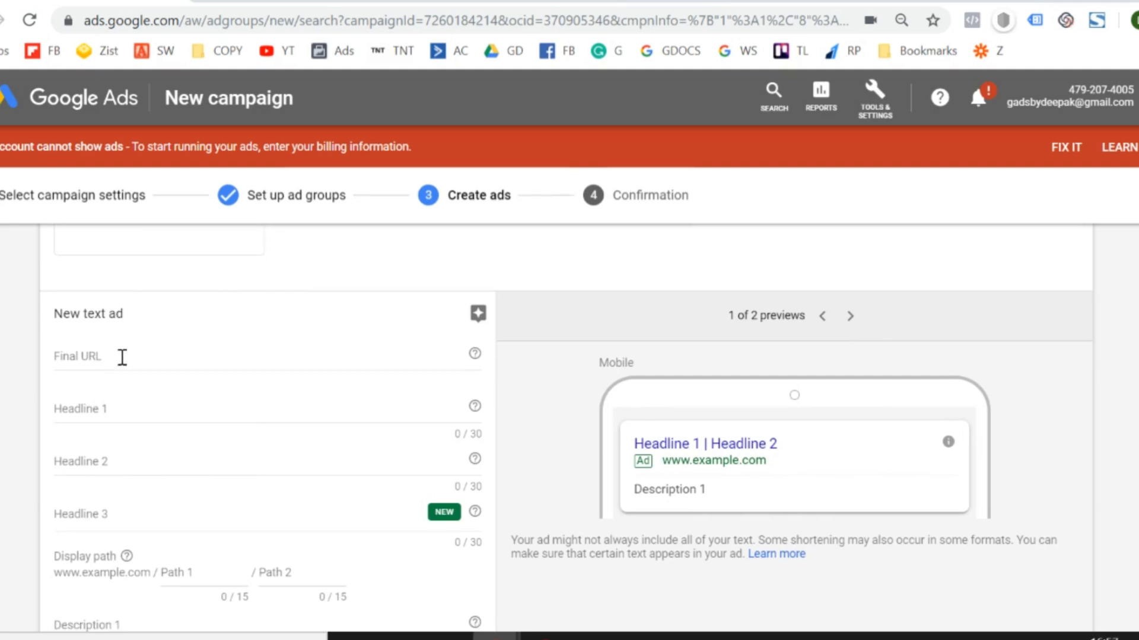
left_click(121, 358)
scroll(5, 415, "down", 2)
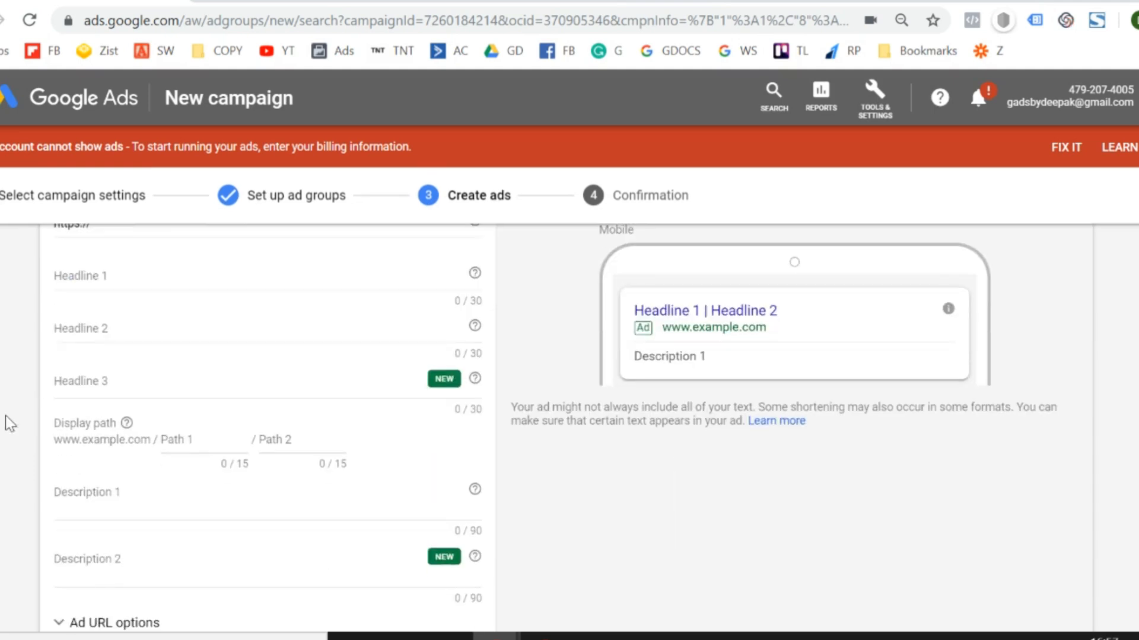
scroll(6, 417, "down", 3)
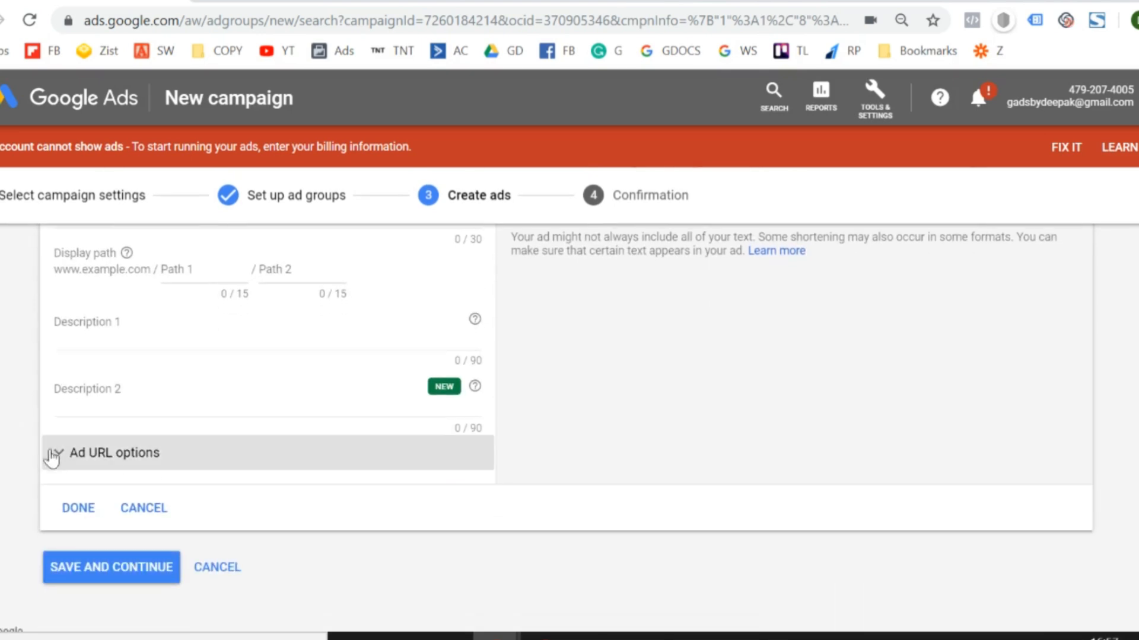
left_click(81, 454)
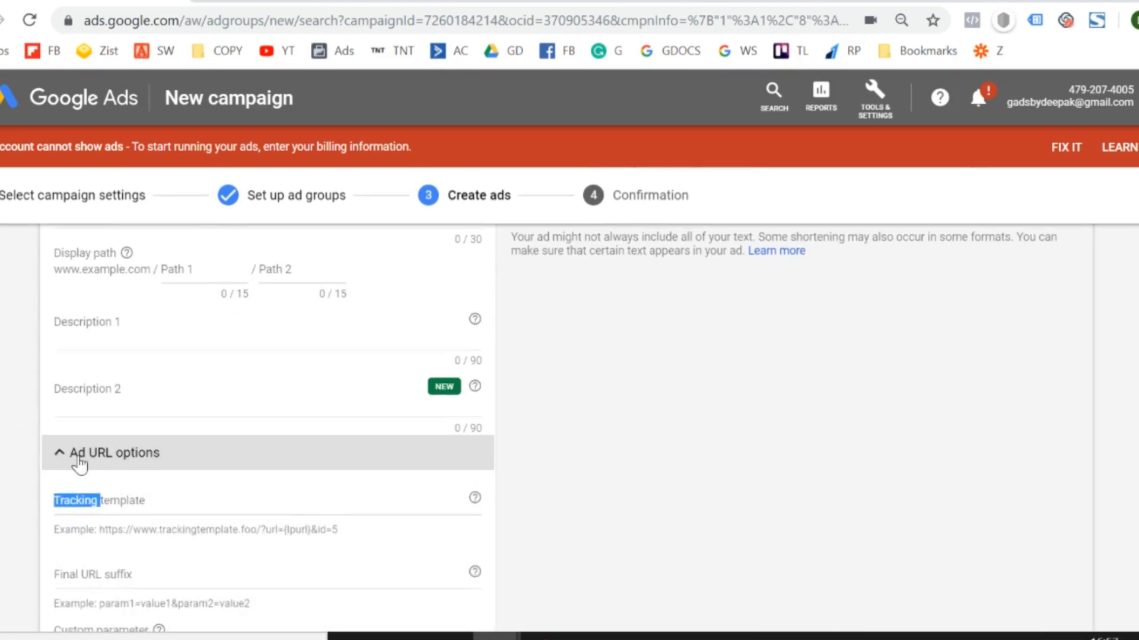
scroll(3, 457, "up", 5)
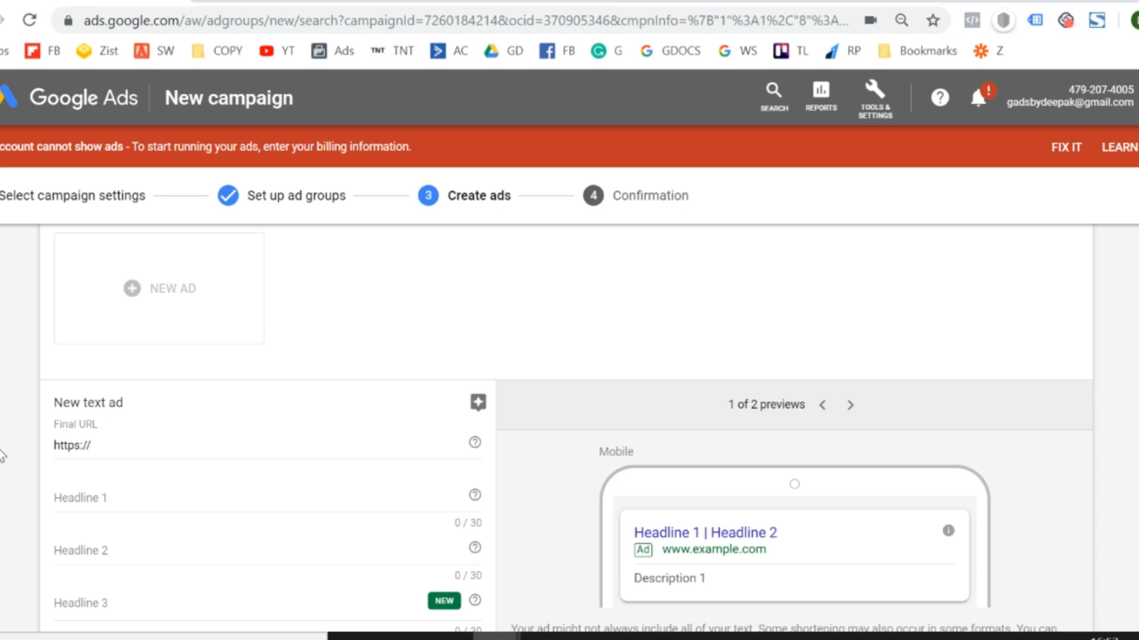
scroll(3, 456, "down", 1)
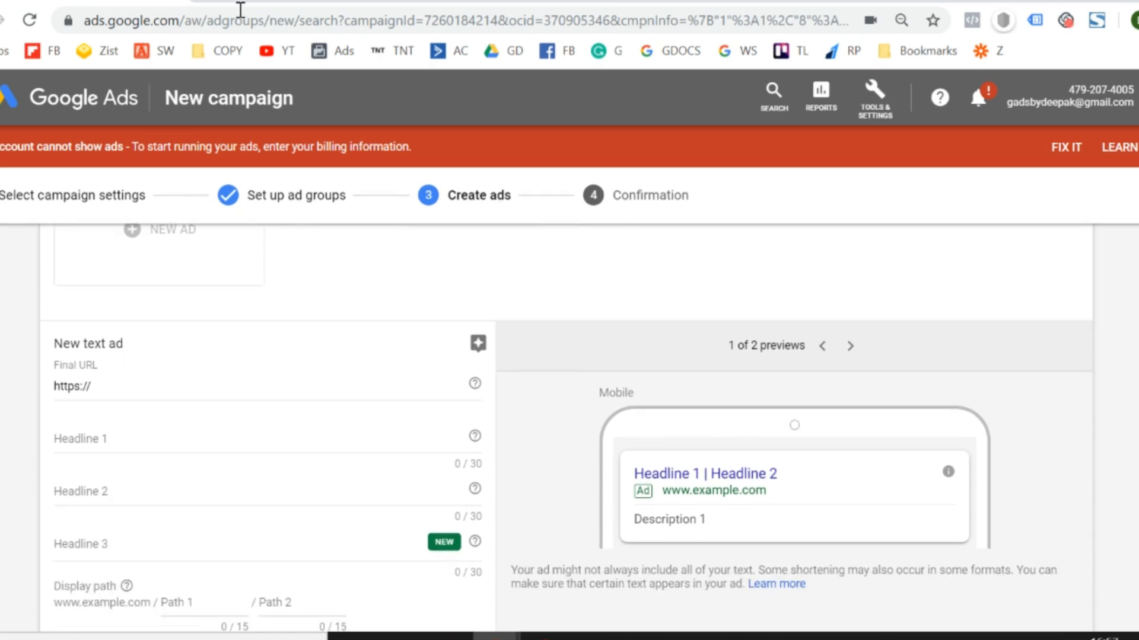
Open the advertiser's own marketing website in a new browser tab and copy its full https address.
key("ctrl+t")
type("deepaksinghmarketing.com")
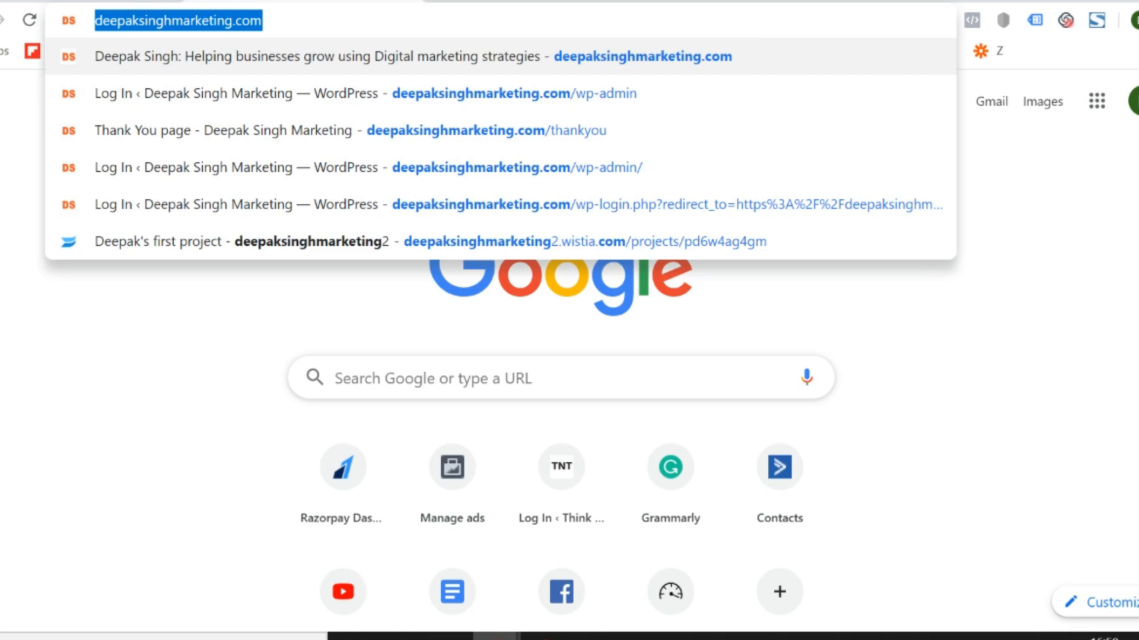
key("Return")
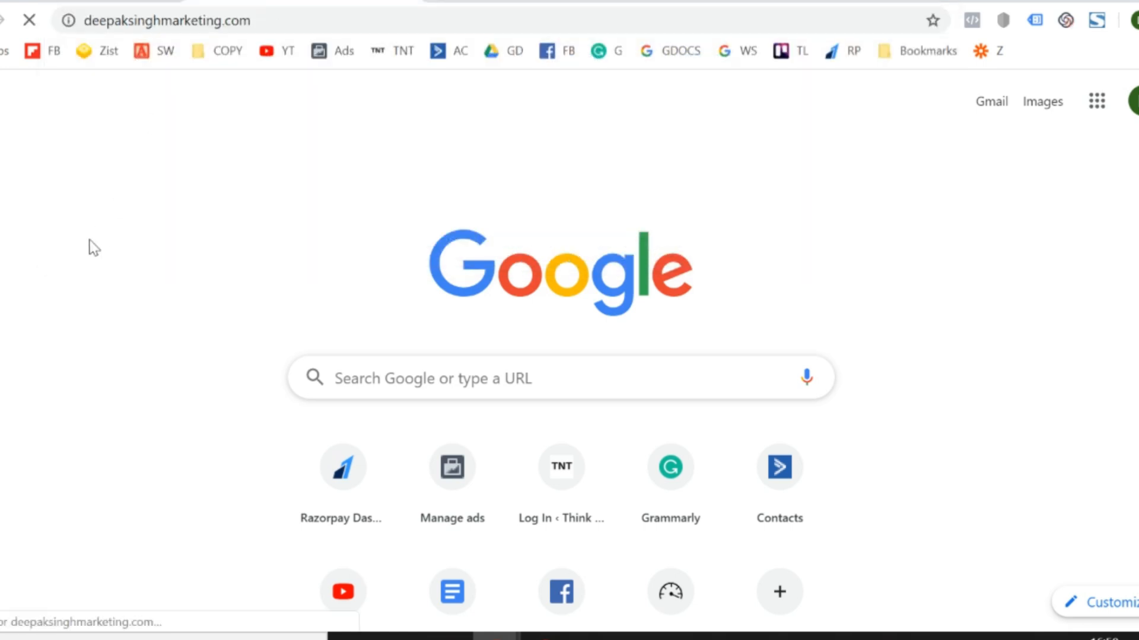
left_click(318, 11)
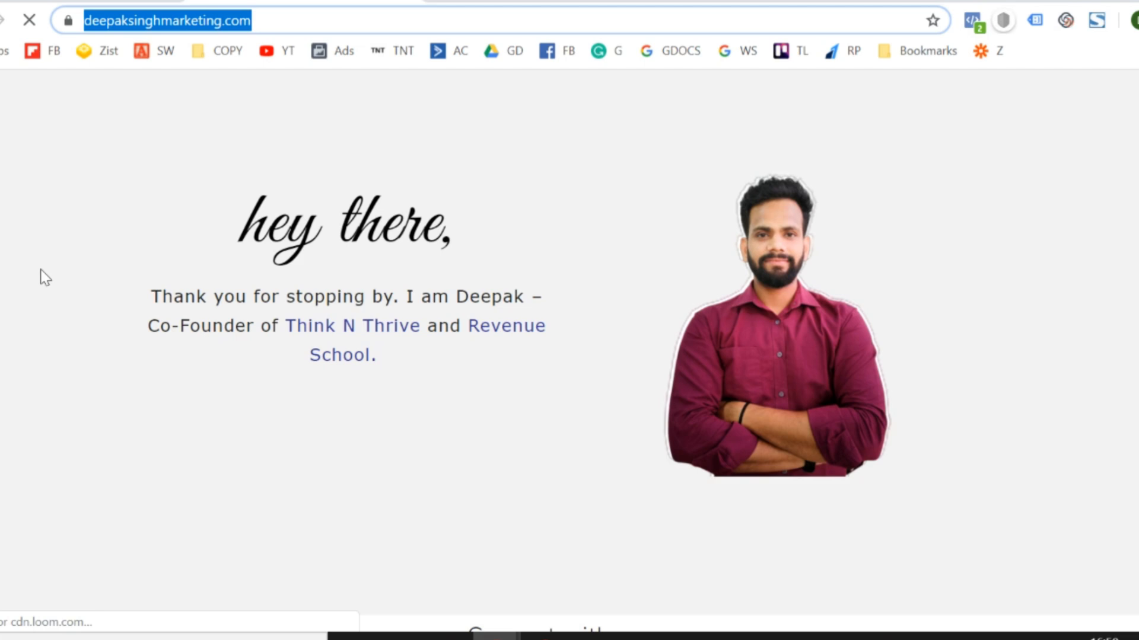
scroll(265, 357, "down", 2)
scroll(264, 357, "up", 2)
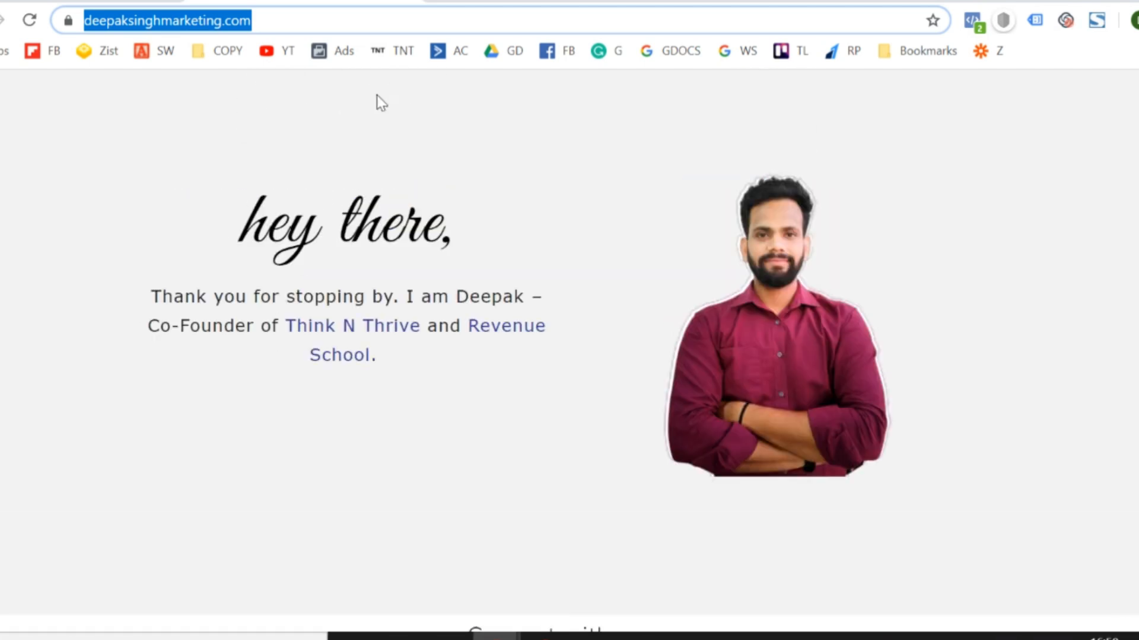
left_click(415, 12)
key("ctrl+c")
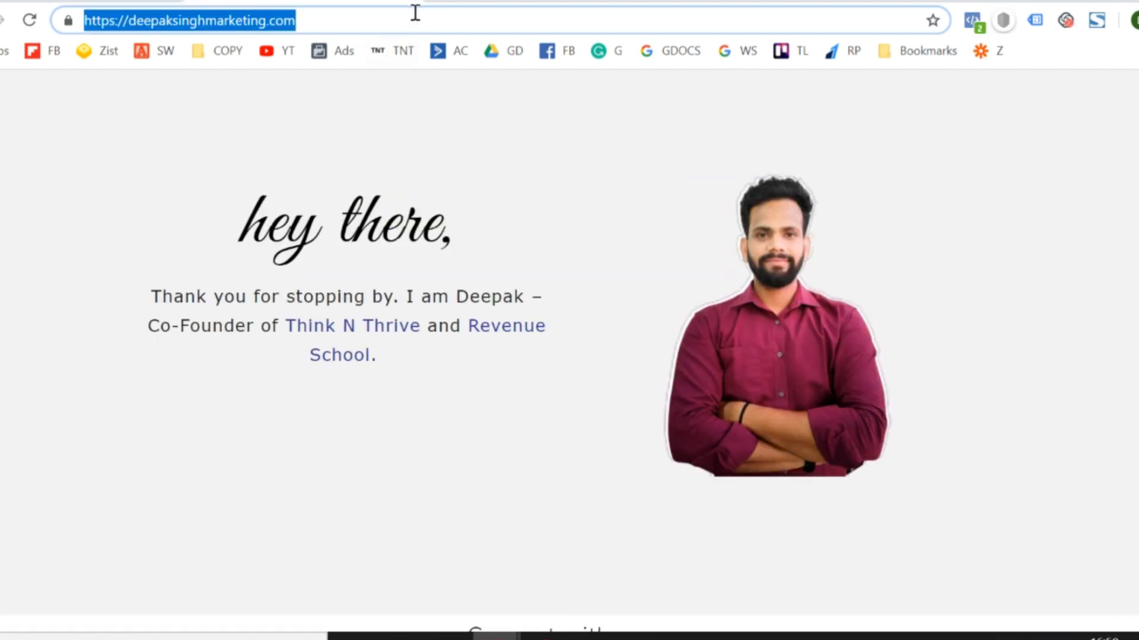
Return to the Google Ads campaign and paste the copied website address as the text ad's final URL.
left_click(48, 0)
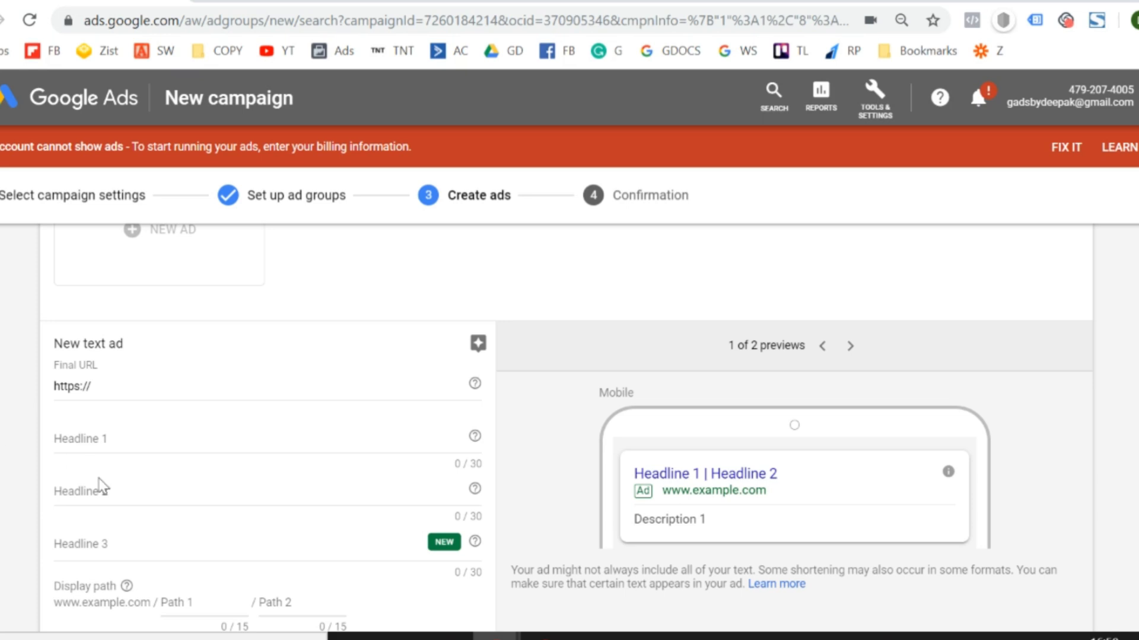
triple_click(144, 386)
key("ctrl+v")
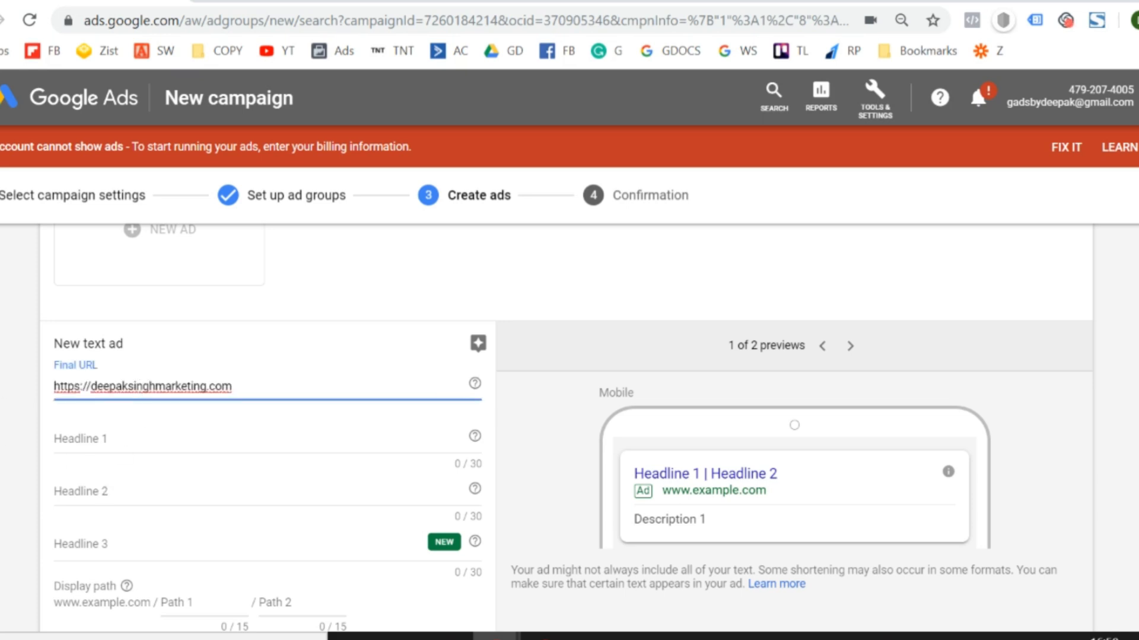
Enter "Digital Marketing Agency" as Headline 1 of the new text ad.
scroll(563, 427, "down", 1)
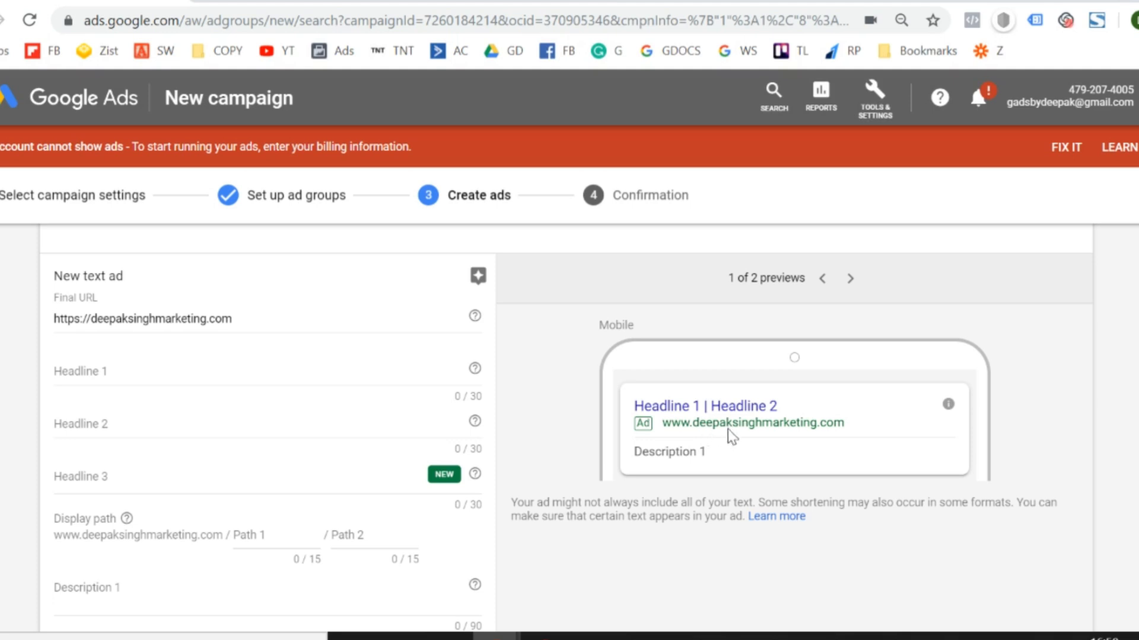
left_click(82, 373)
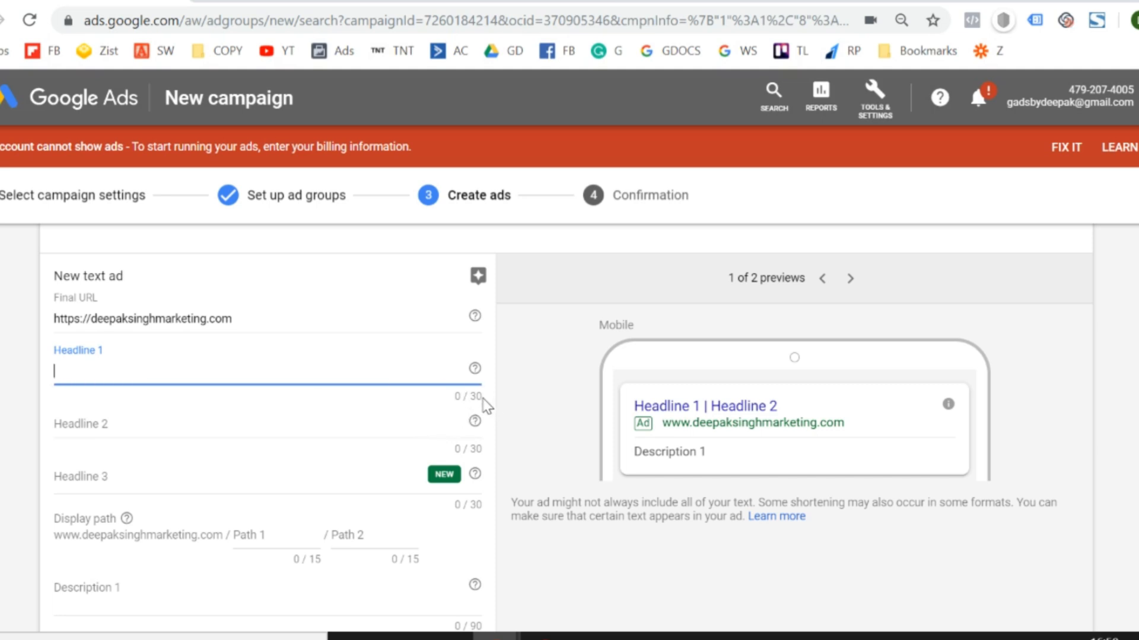
left_click_drag(487, 406, 458, 397)
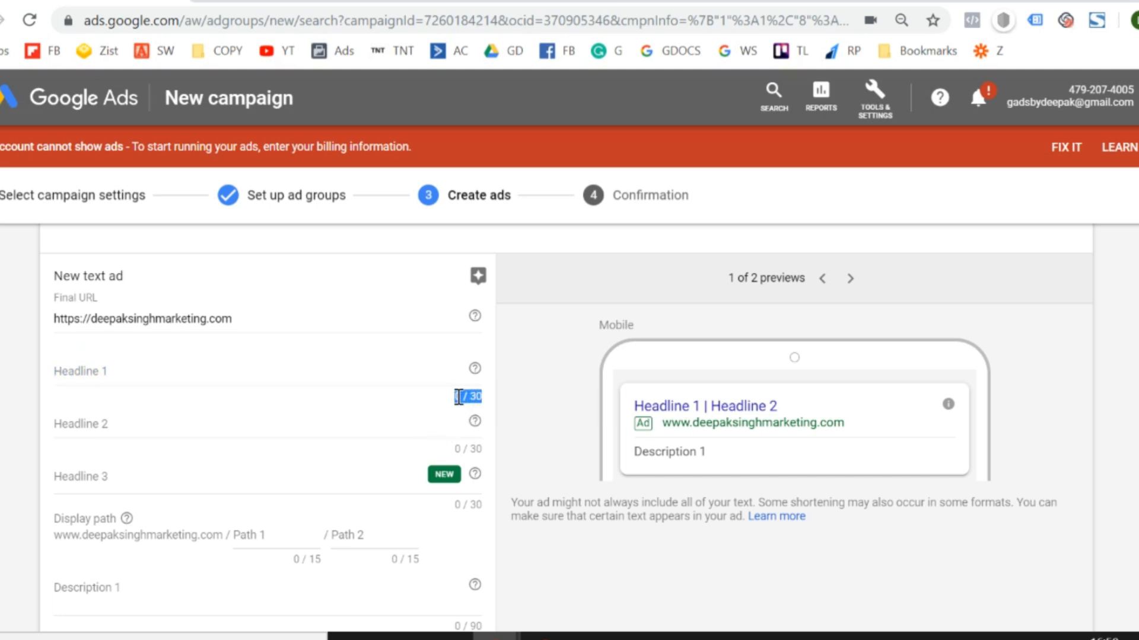
left_click(295, 376)
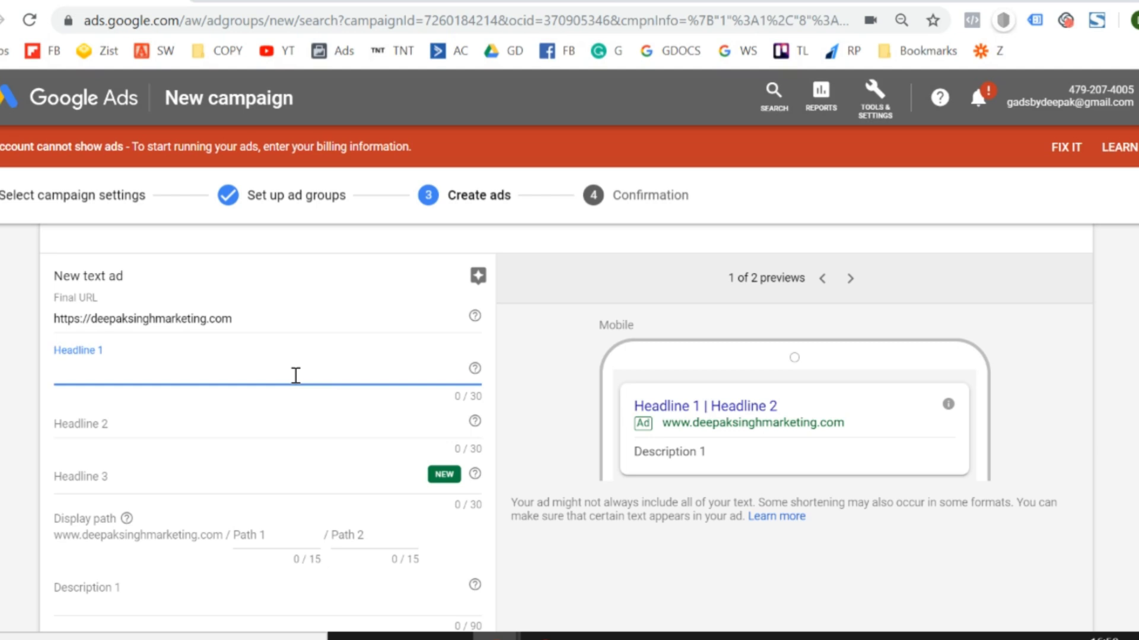
type("Digital Ma")
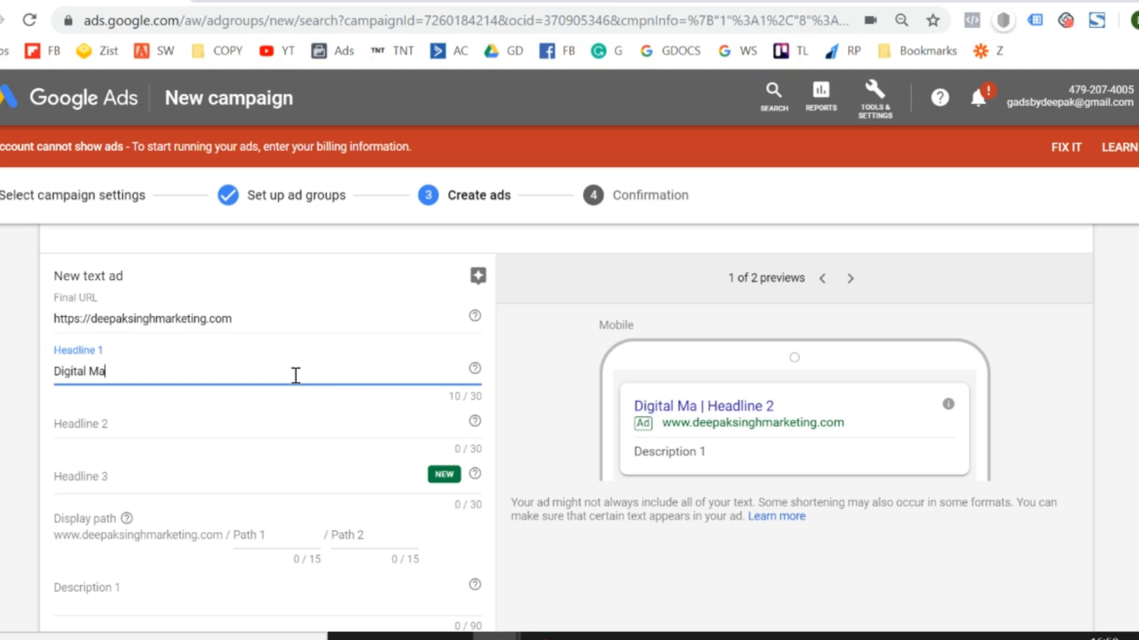
type("rketing Agencty")
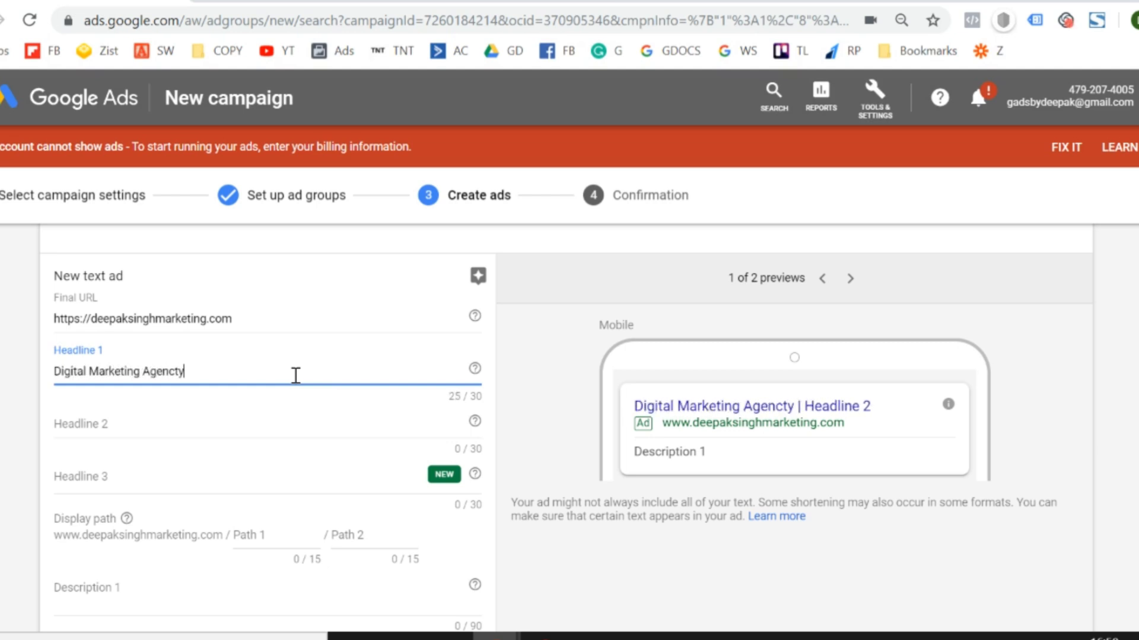
key("BackSpace")
key("BackSpace")
type("y")
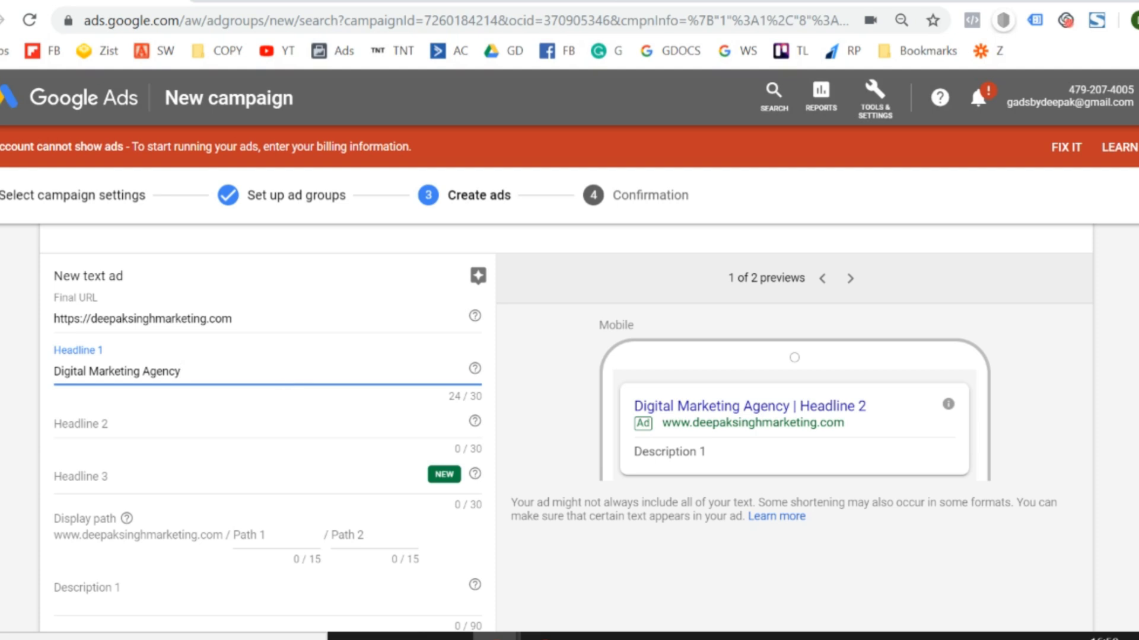
Review the text ad form and its mobile preview, and enter "Double Your Revenue" as Headline 2.
scroll(569, 415, "up", 5)
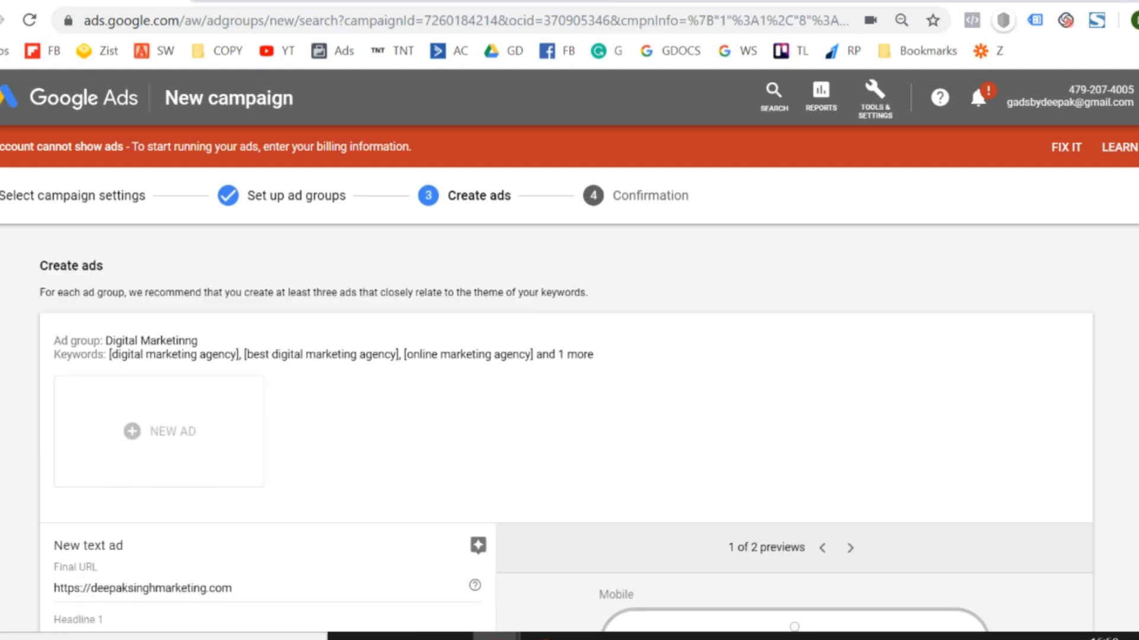
scroll(569, 415, "down", 6)
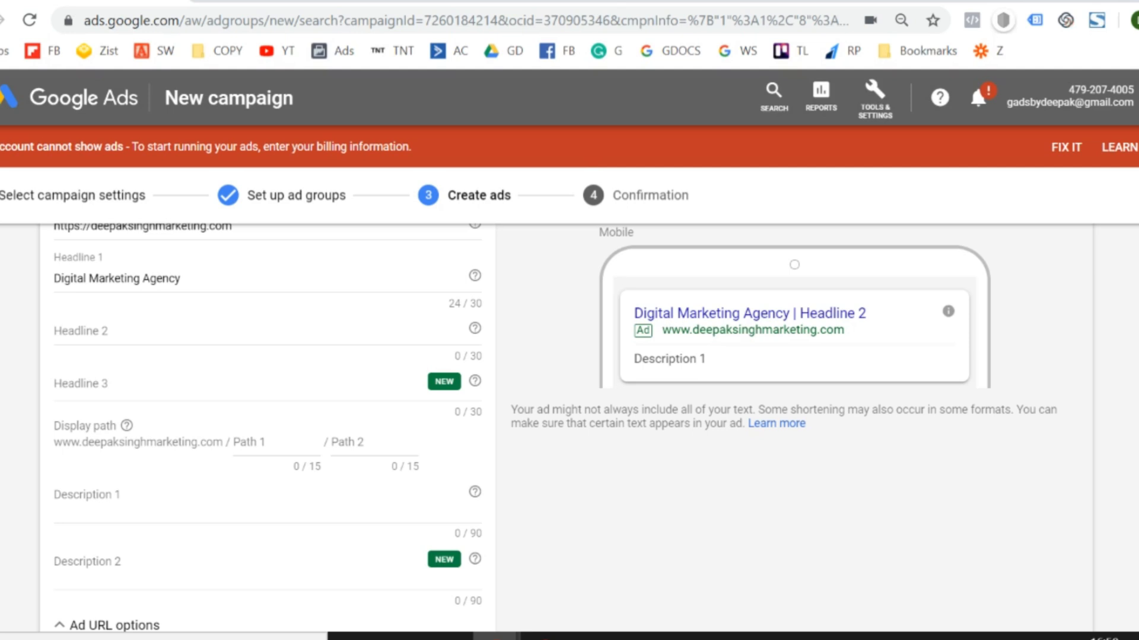
scroll(570, 427, "up", 2)
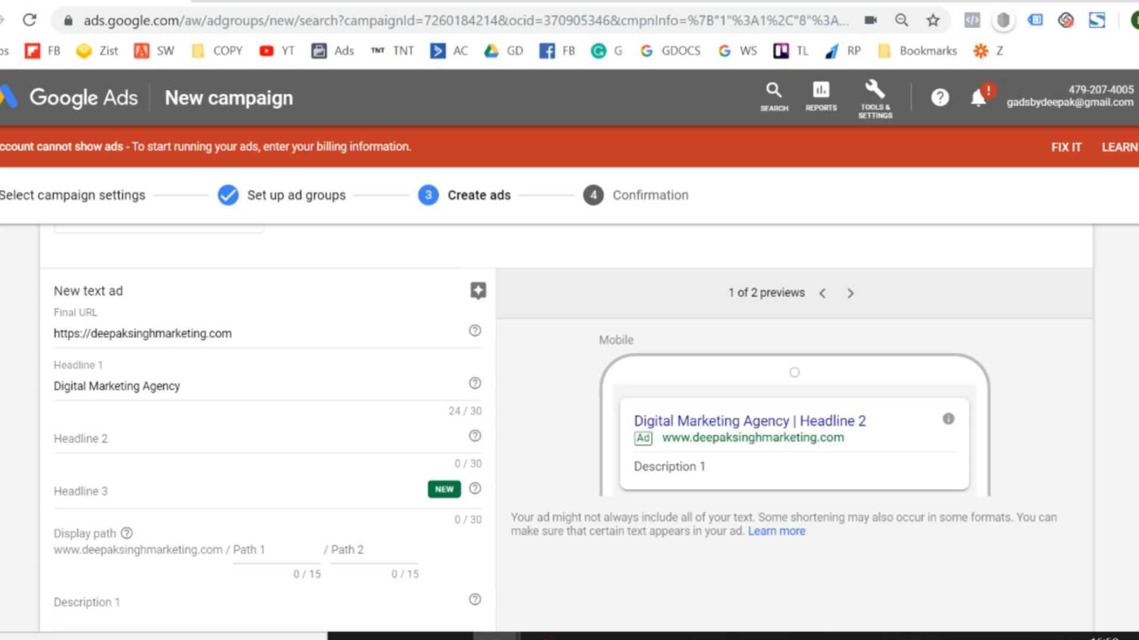
scroll(41, 345, "down", 2)
scroll(41, 346, "up", 2)
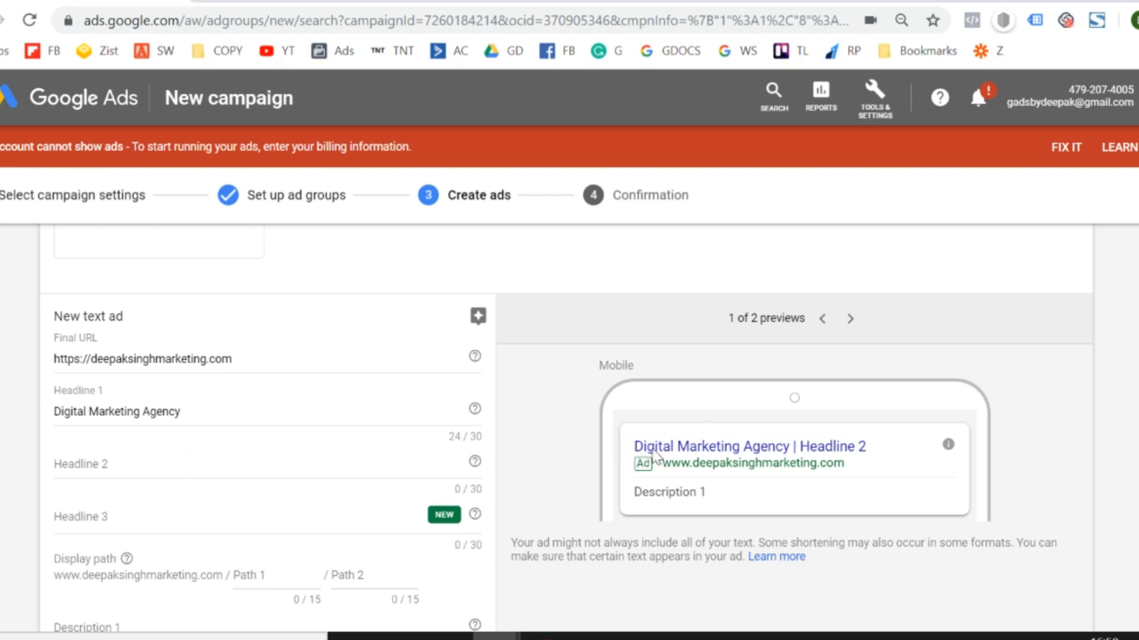
left_click_drag(660, 461, 785, 464)
left_click(787, 463)
left_click(105, 477)
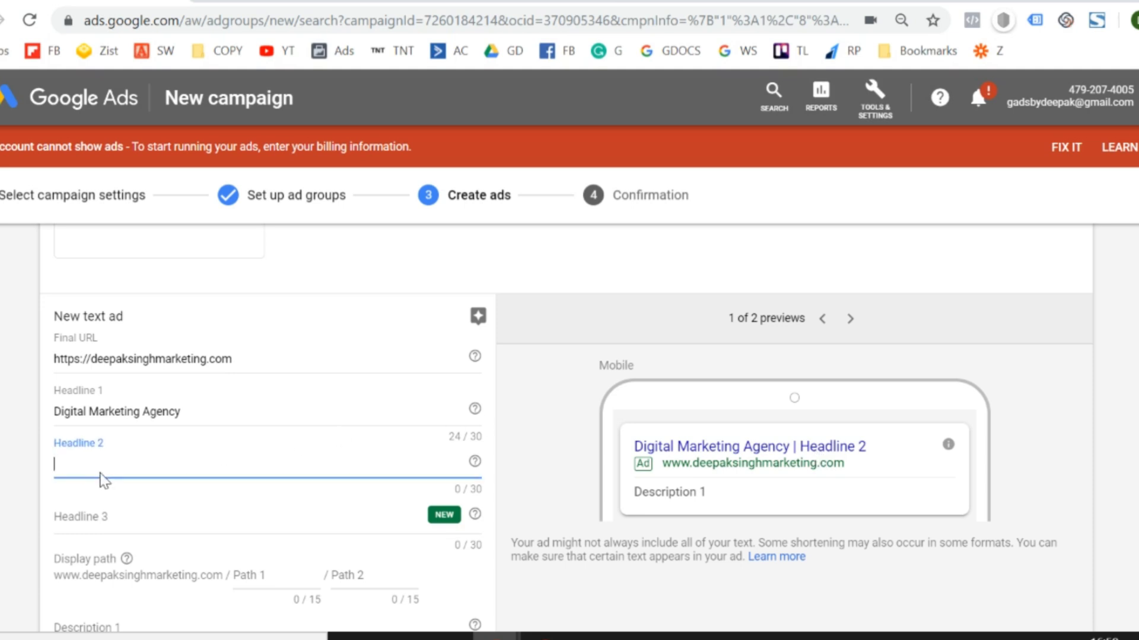
type("Double")
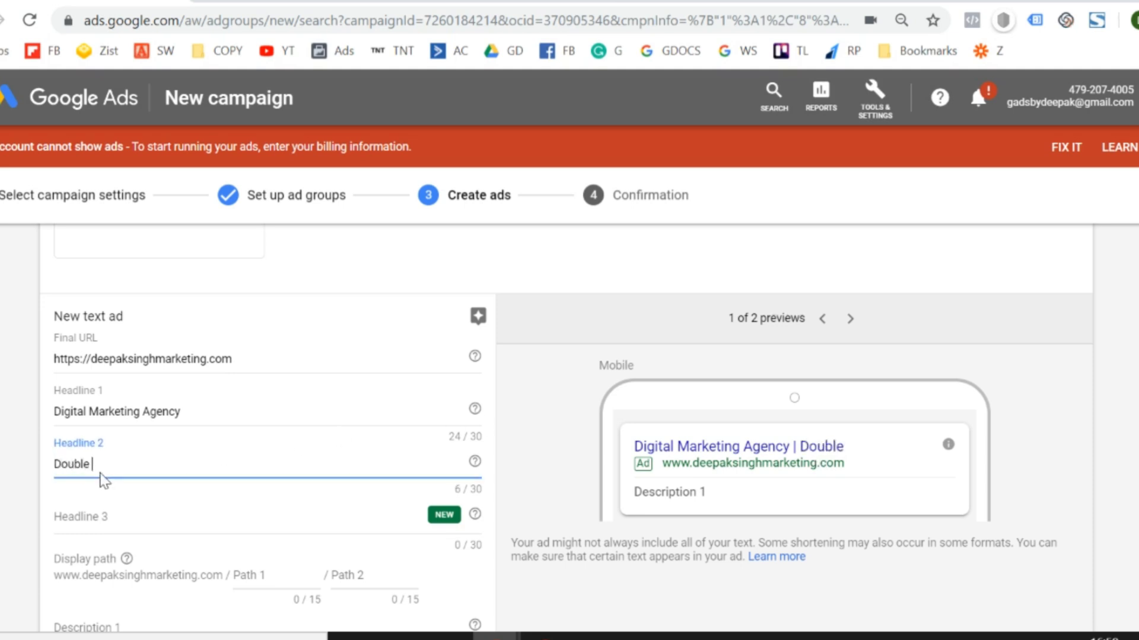
type(" Your Revenue")
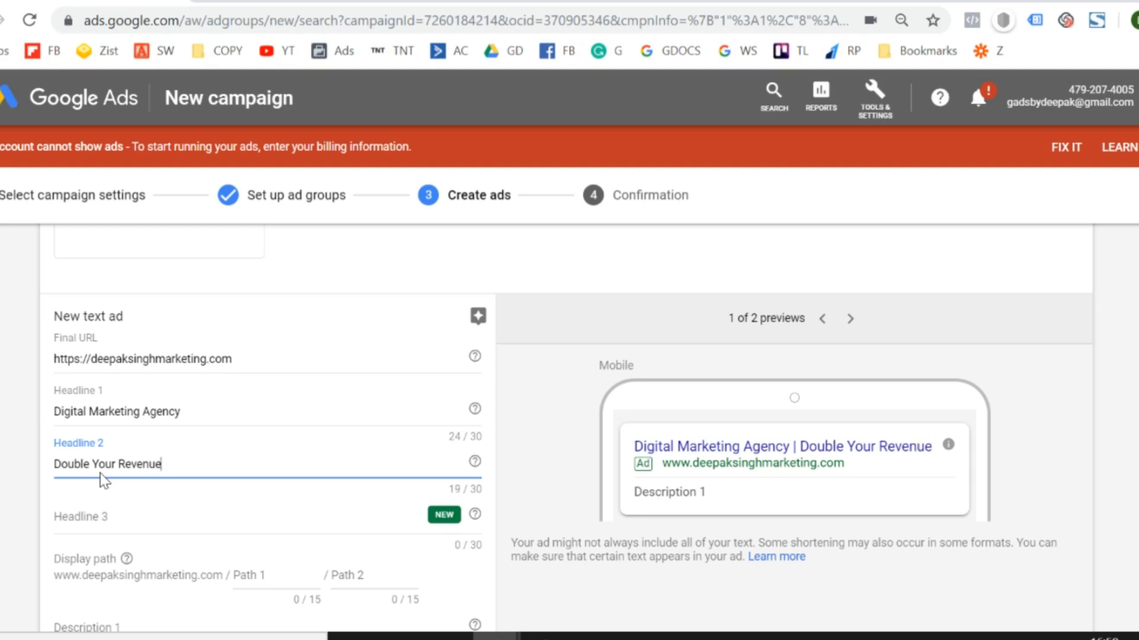
Enter the advertiser's full name as Headline 3 of the new text ad.
left_click(93, 518)
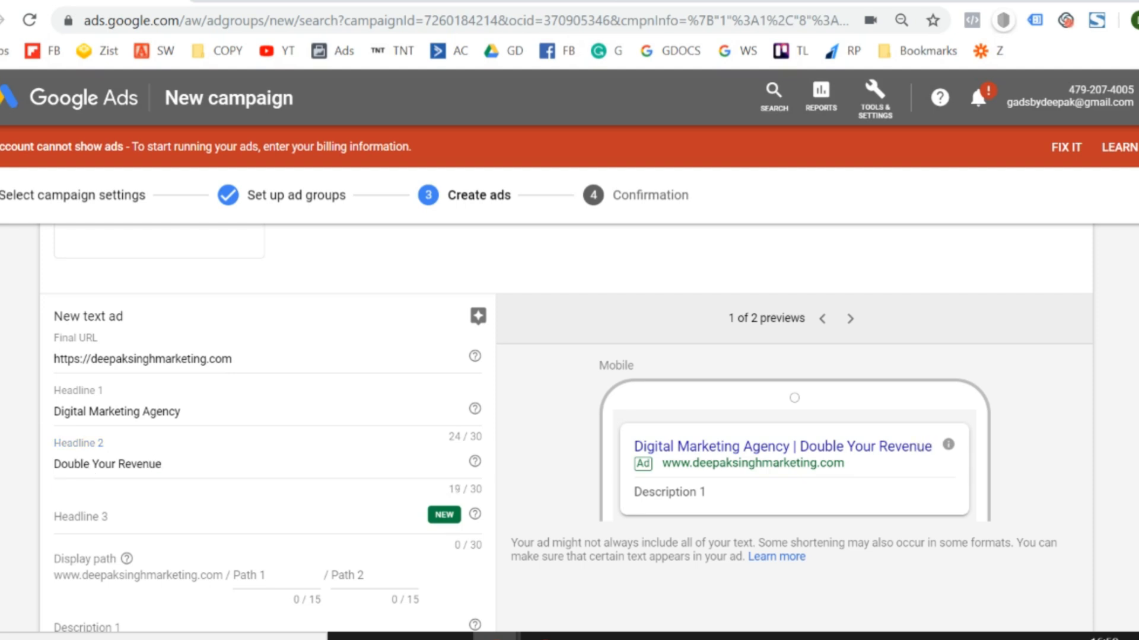
scroll(102, 457, "down", 1)
left_click(118, 508)
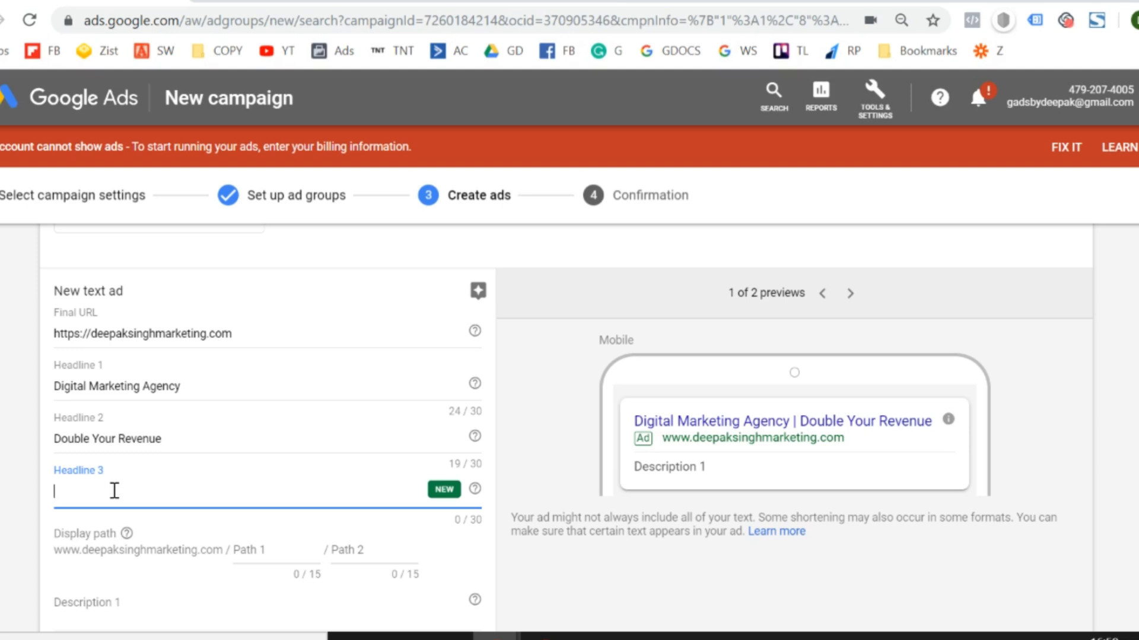
type("Deepak Sin")
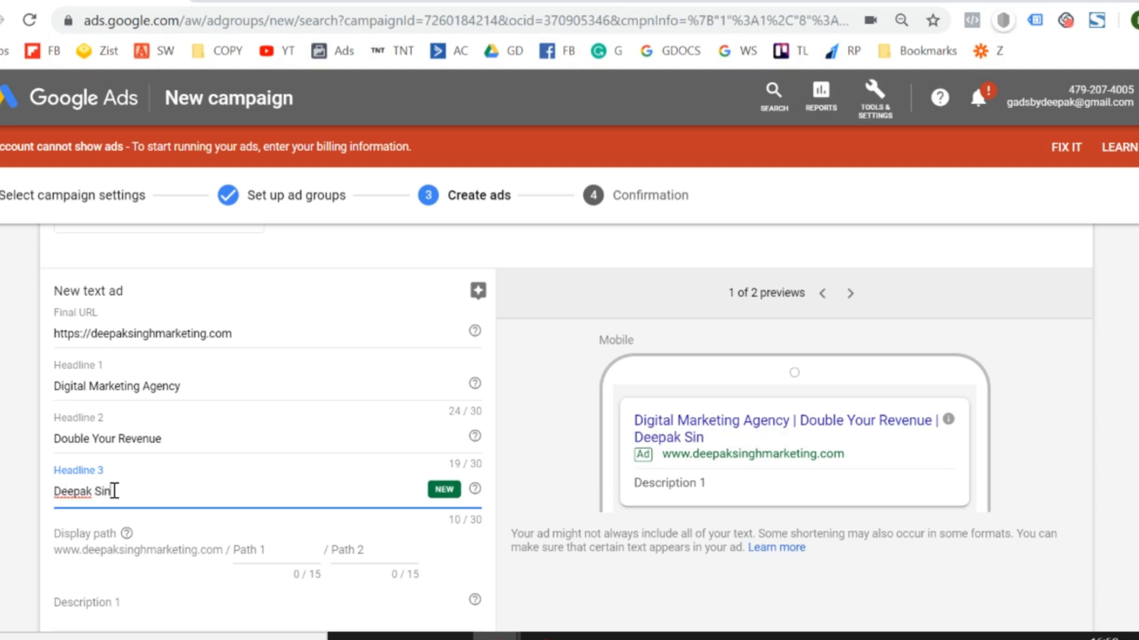
type("gh")
Check the text ad's display path, then search Google for "interior decorator" in a new browser tab and look through the ads' display URLs.
scroll(570, 415, "down", 3)
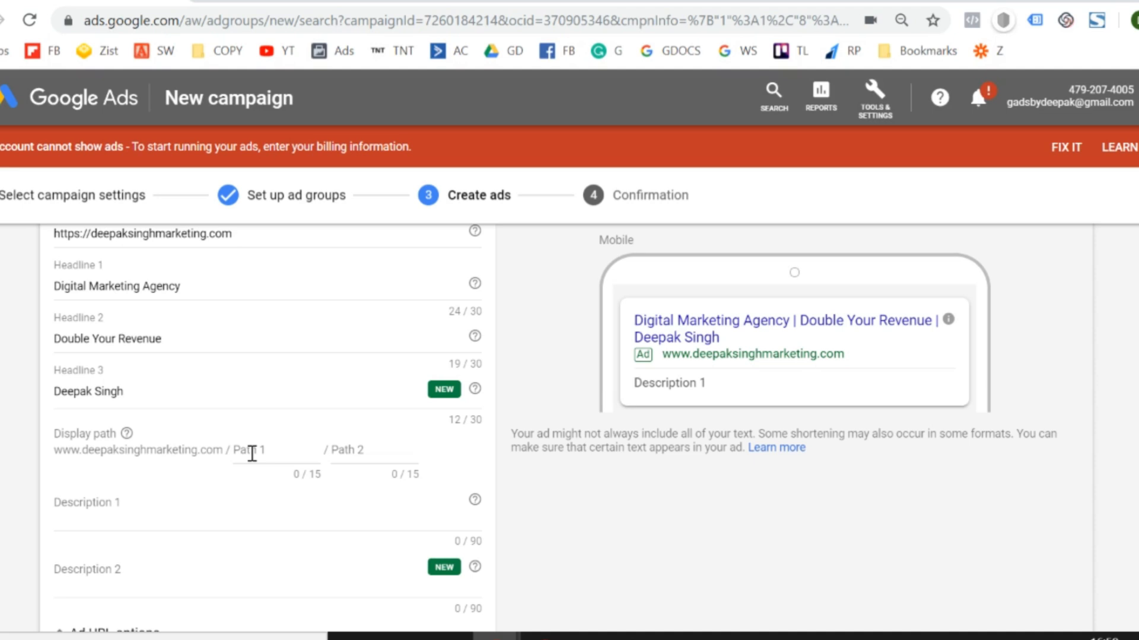
scroll(252, 454, "up", 1)
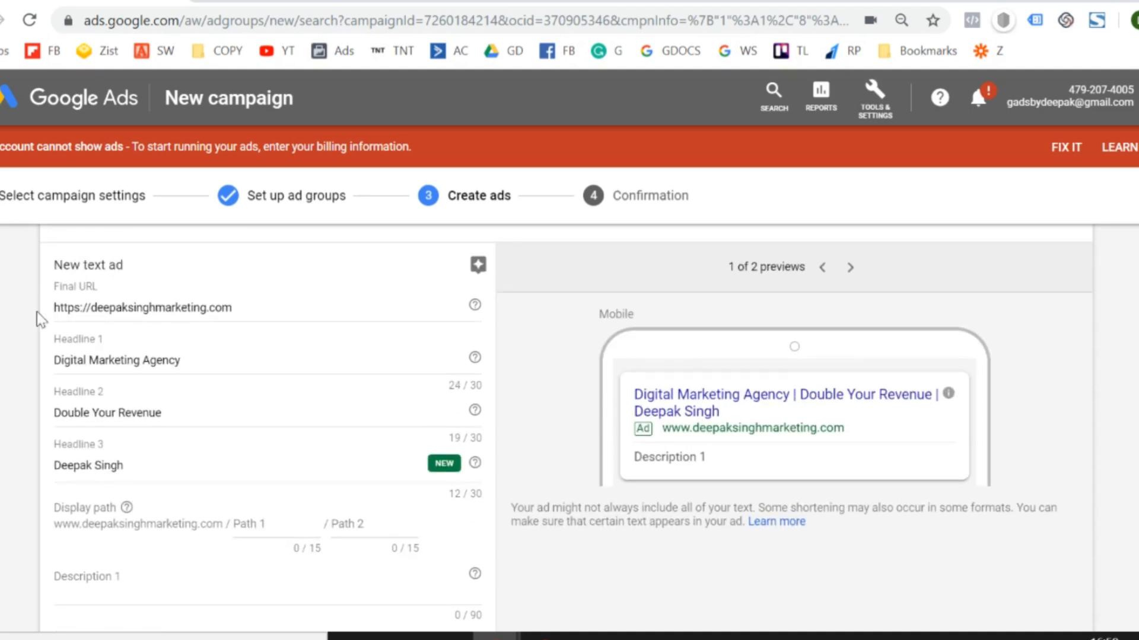
scroll(7, 334, "down", 1)
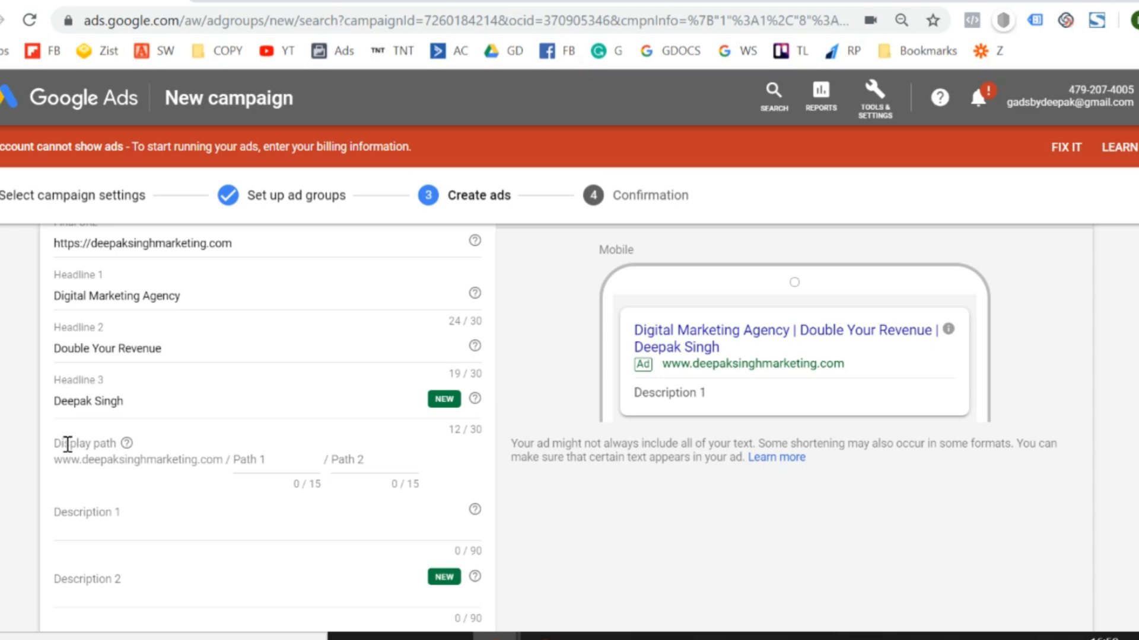
left_click_drag(68, 444, 117, 445)
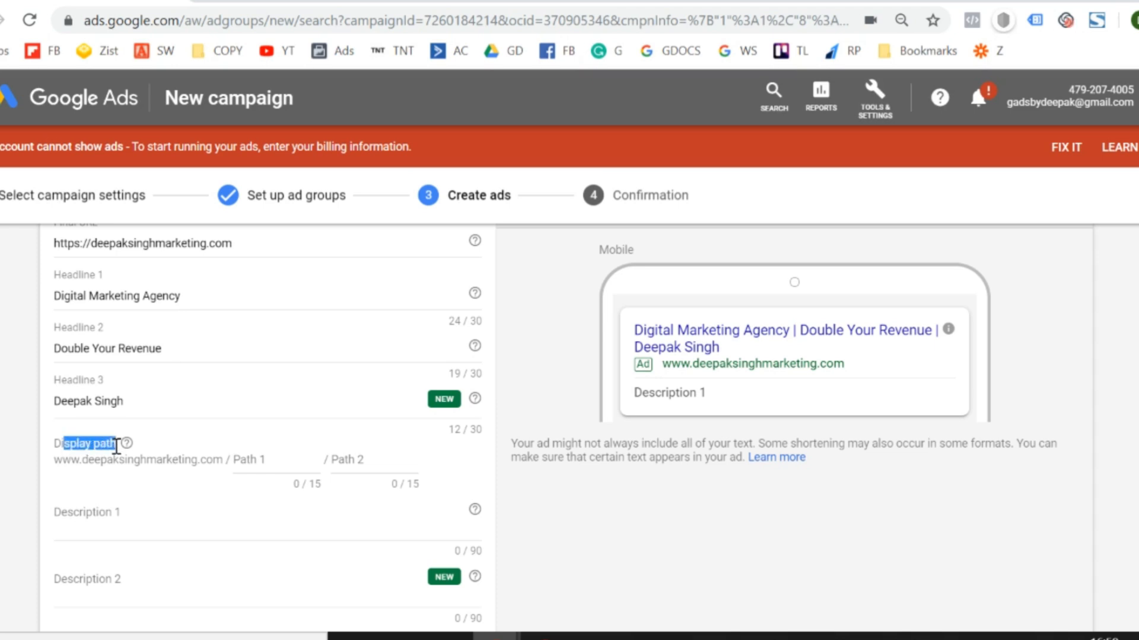
key("ctrl+t")
type("interior")
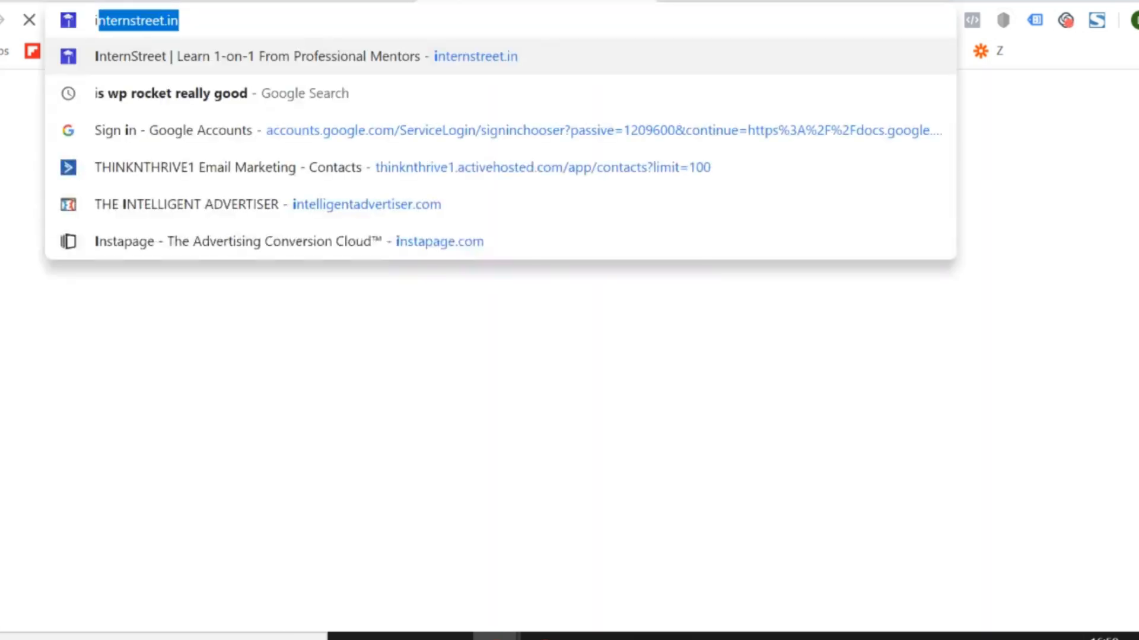
type("ecorator")
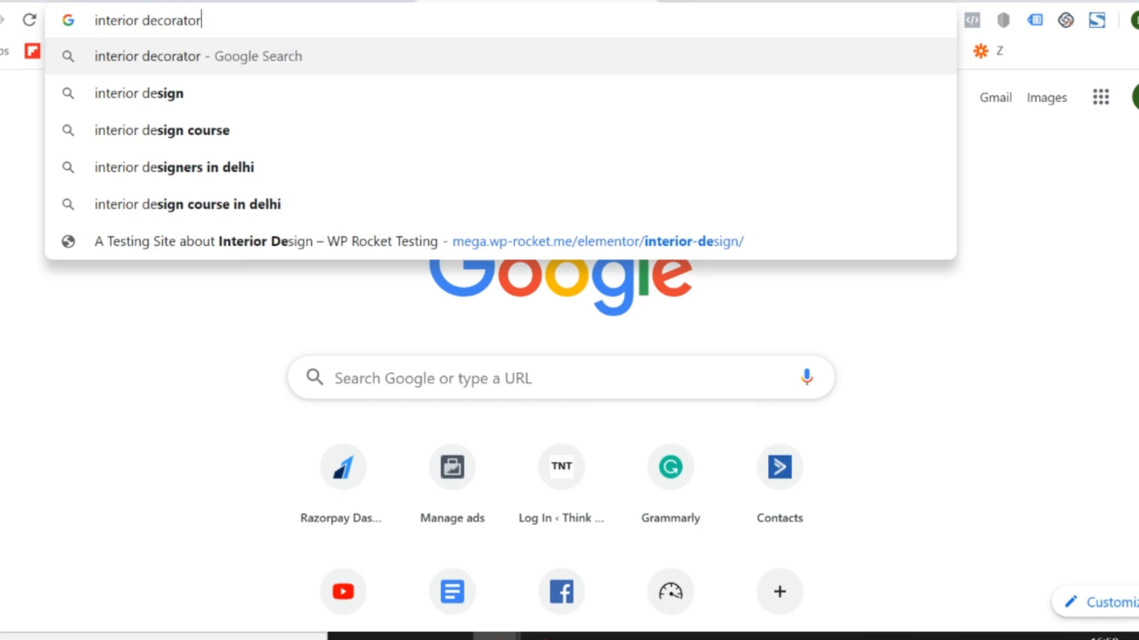
key("Return")
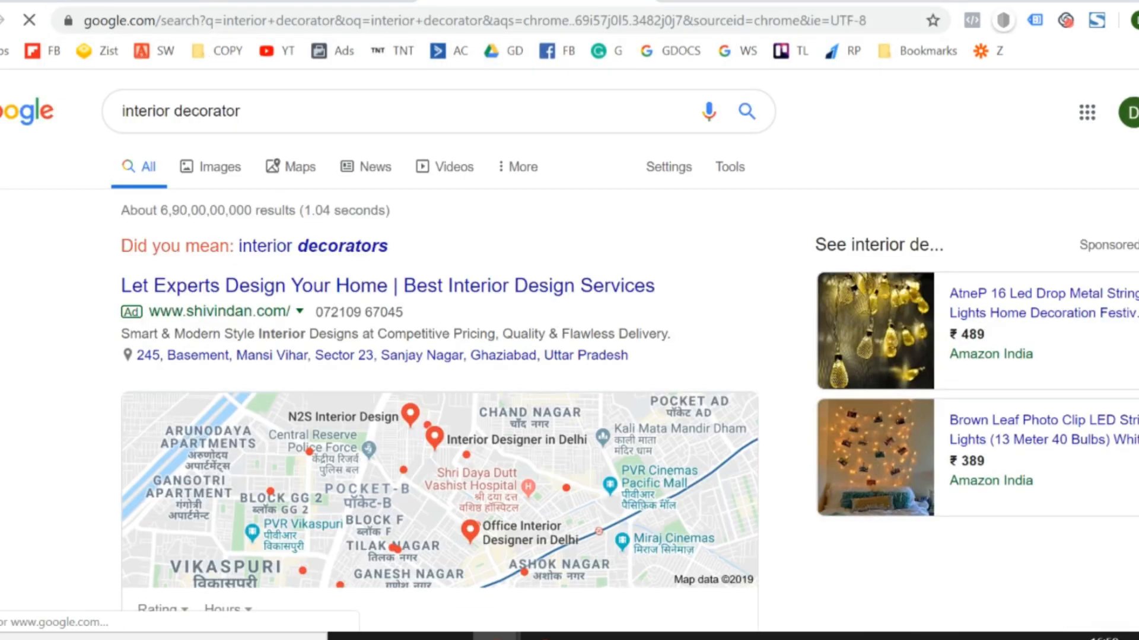
scroll(570, 345, "down", 1)
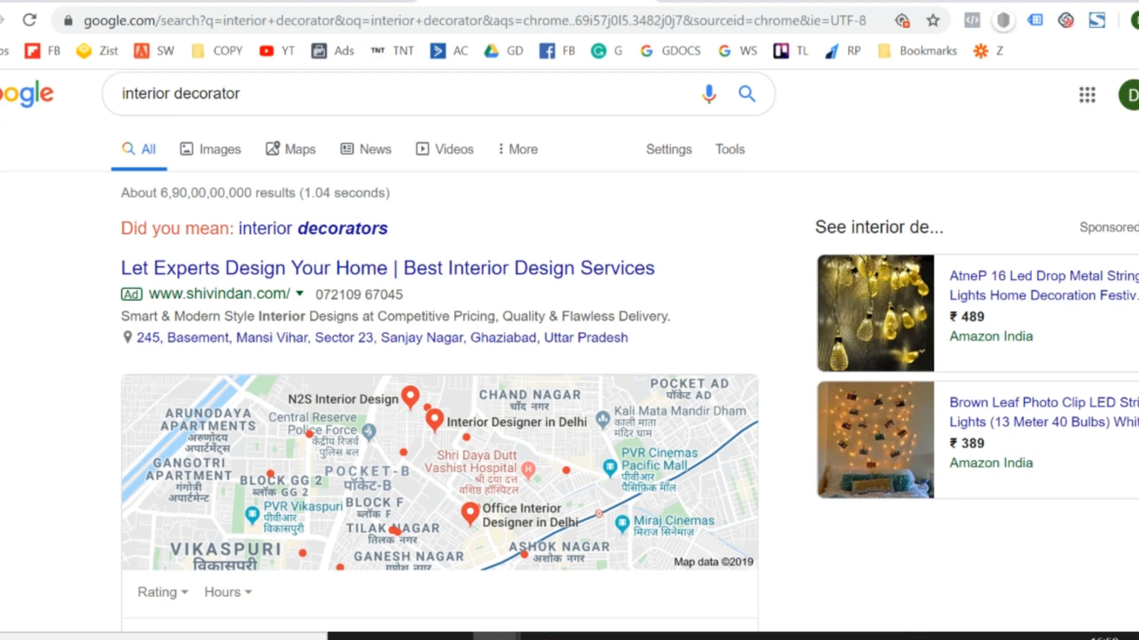
scroll(439, 356, "down", 15)
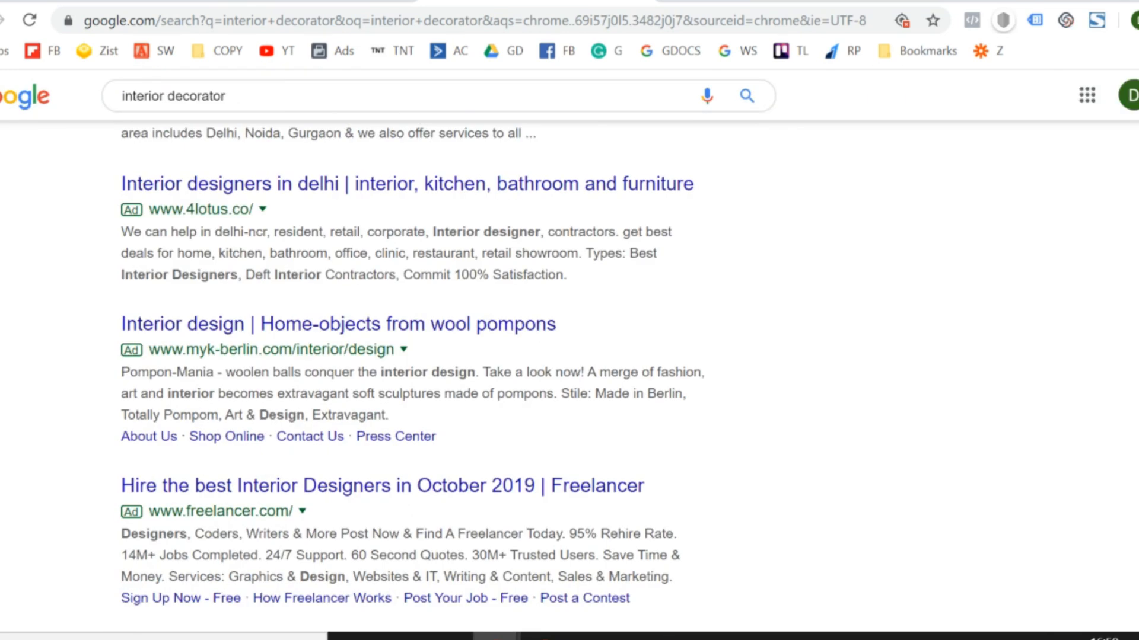
scroll(412, 377, "down", 1)
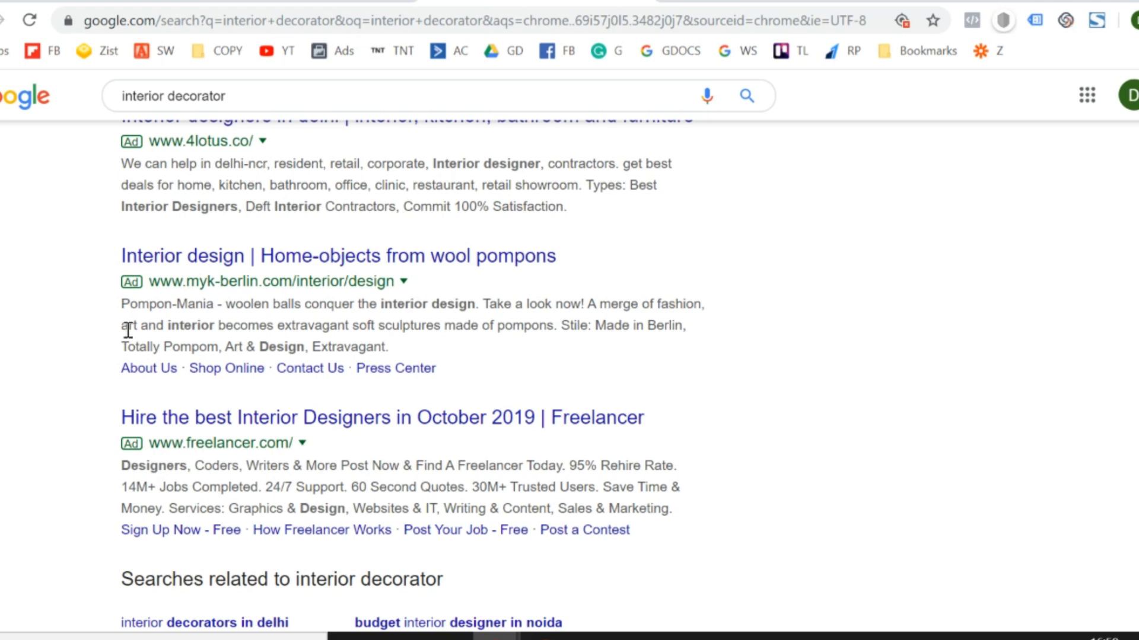
Open the landing page of the "Interior design | Home-objects from wool pompons" ad and reduce its address to myk-berlin.com/menu.
left_click(218, 267)
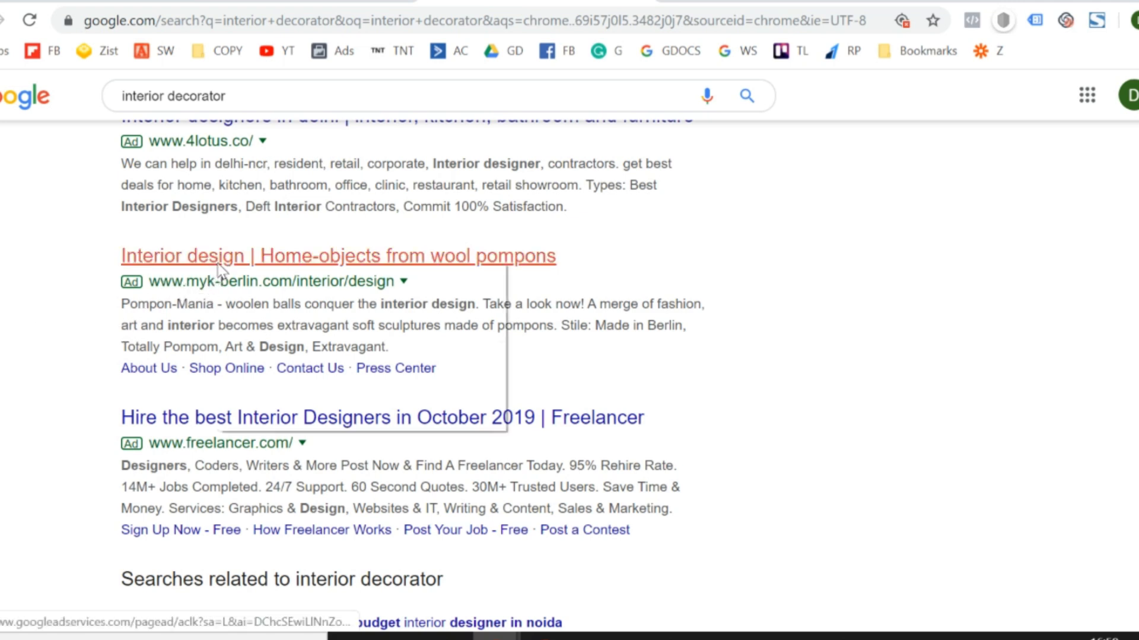
right_click(218, 268)
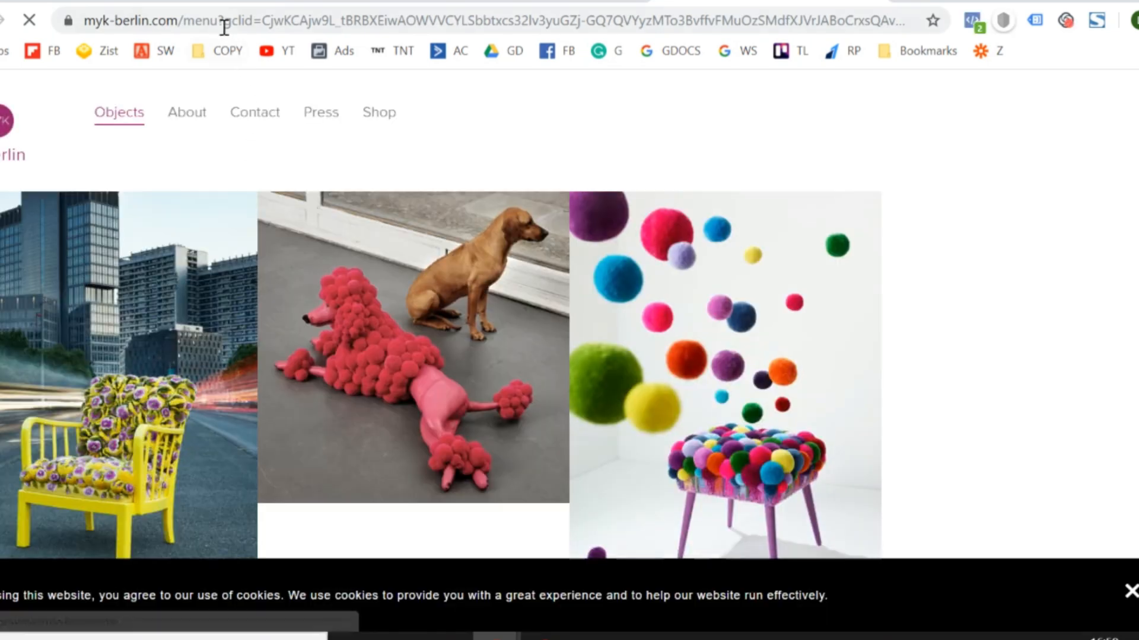
left_click_drag(220, 25, 1016, 69)
key("BackSpace")
key("Return")
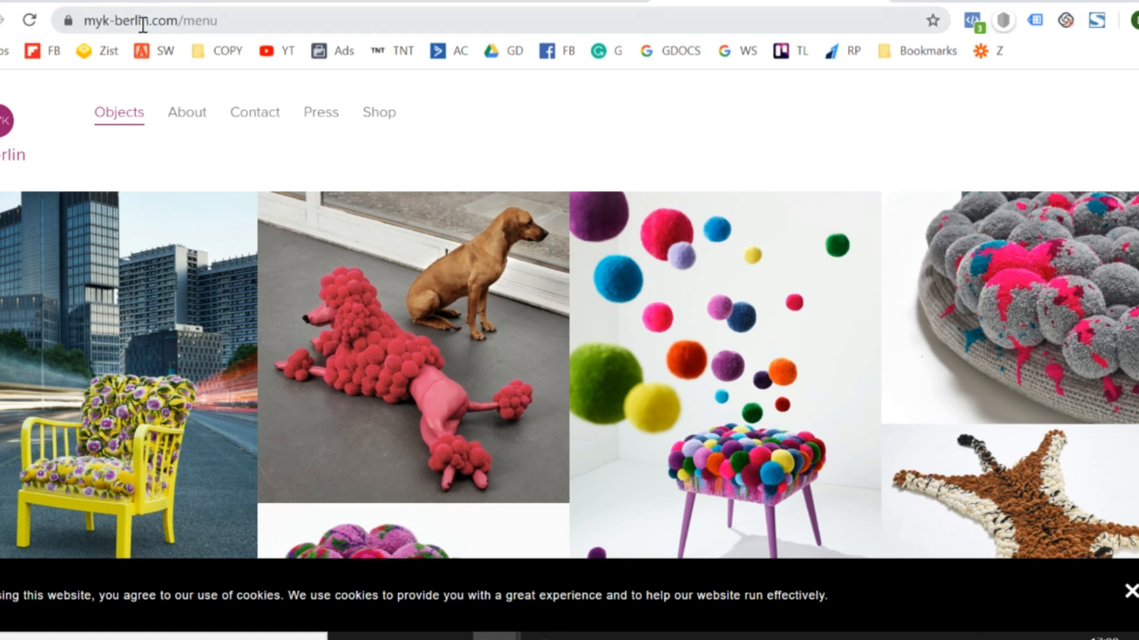
left_click(281, 19)
left_click_drag(281, 19, 77, 21)
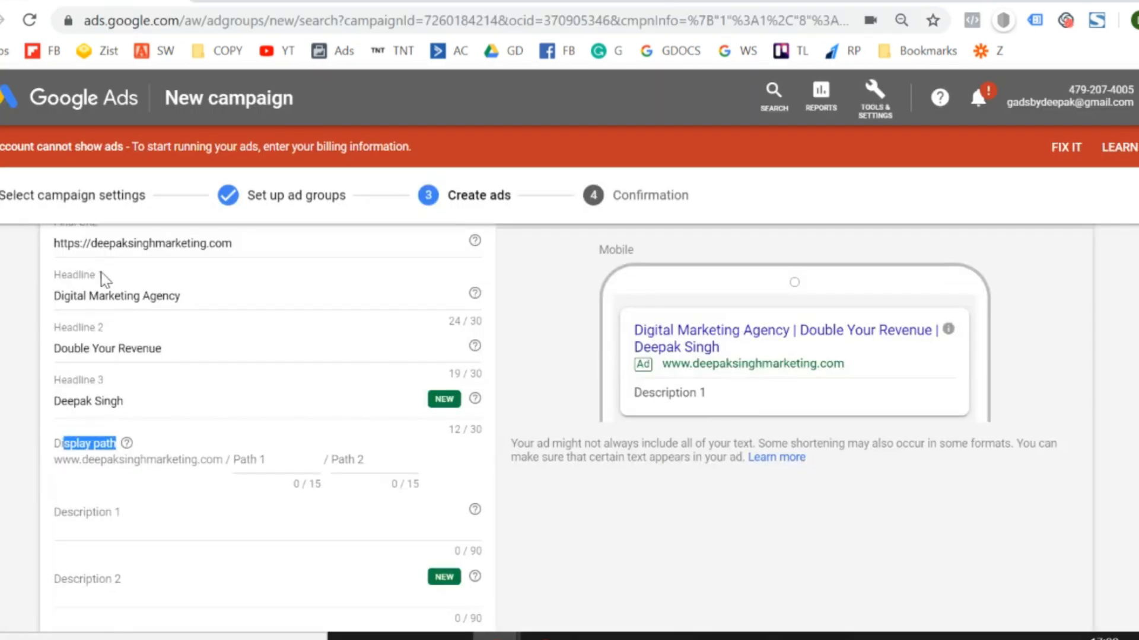
Compare the wool pompons ad's display URL with its landing page address and the text ad's URL fields in Google Ads.
left_click(2, 343)
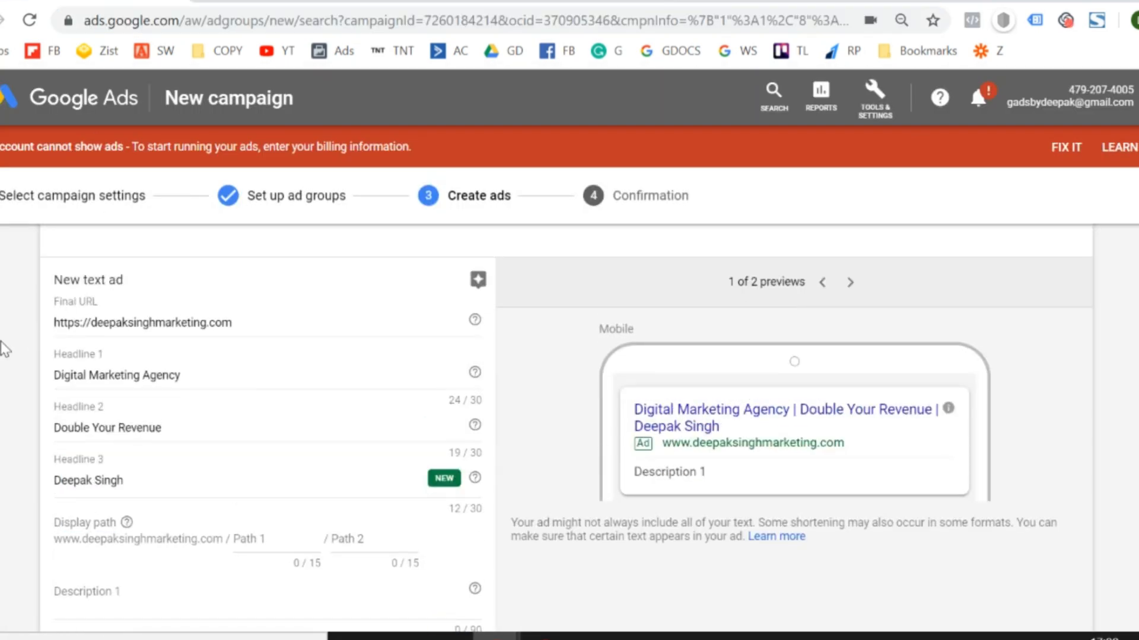
left_click(735, 2)
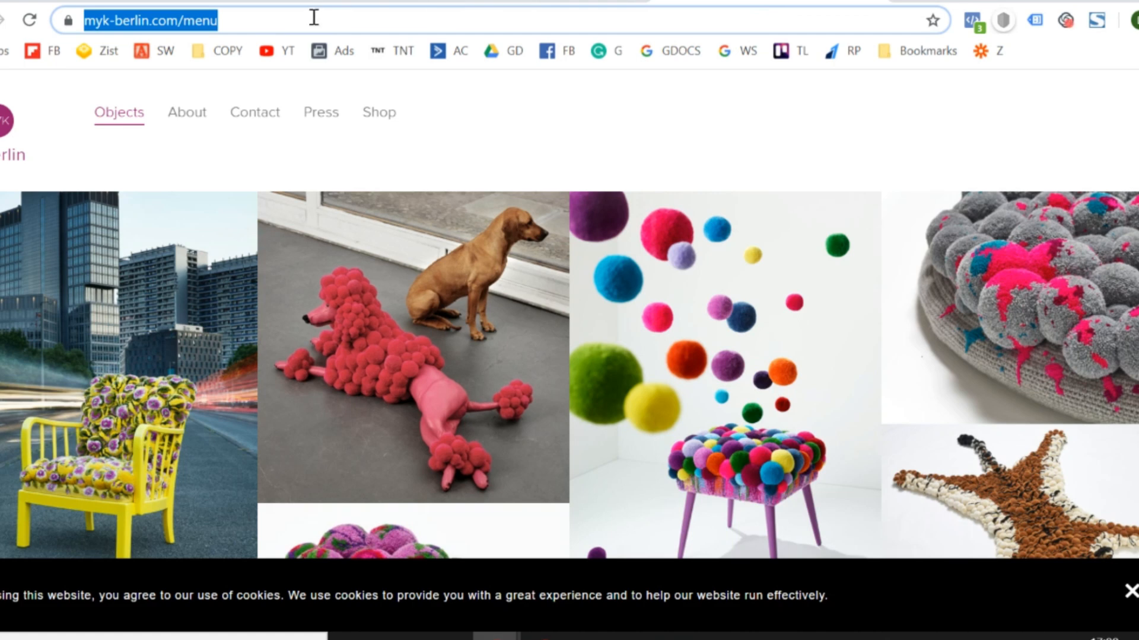
left_click(534, 2)
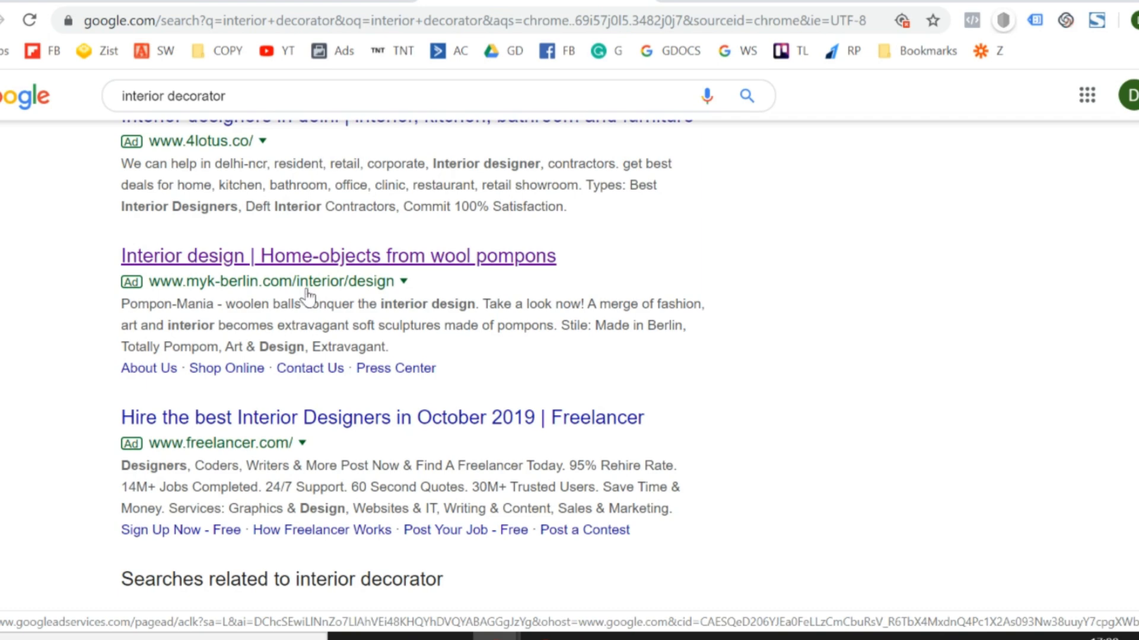
left_click(404, 282)
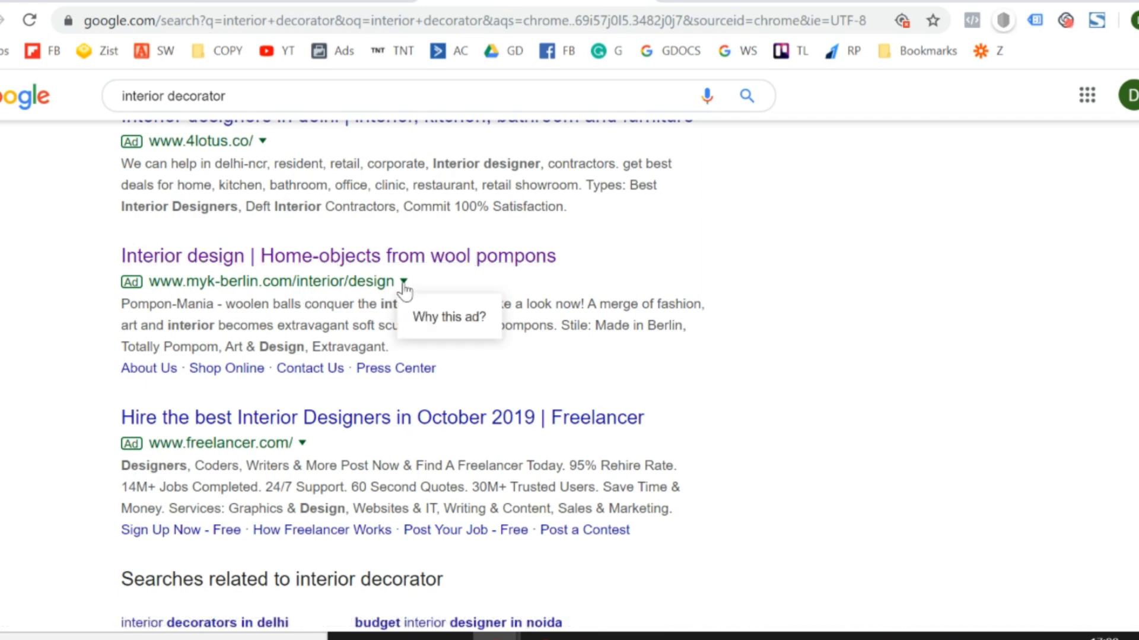
left_click(5, 372)
left_click(687, 1)
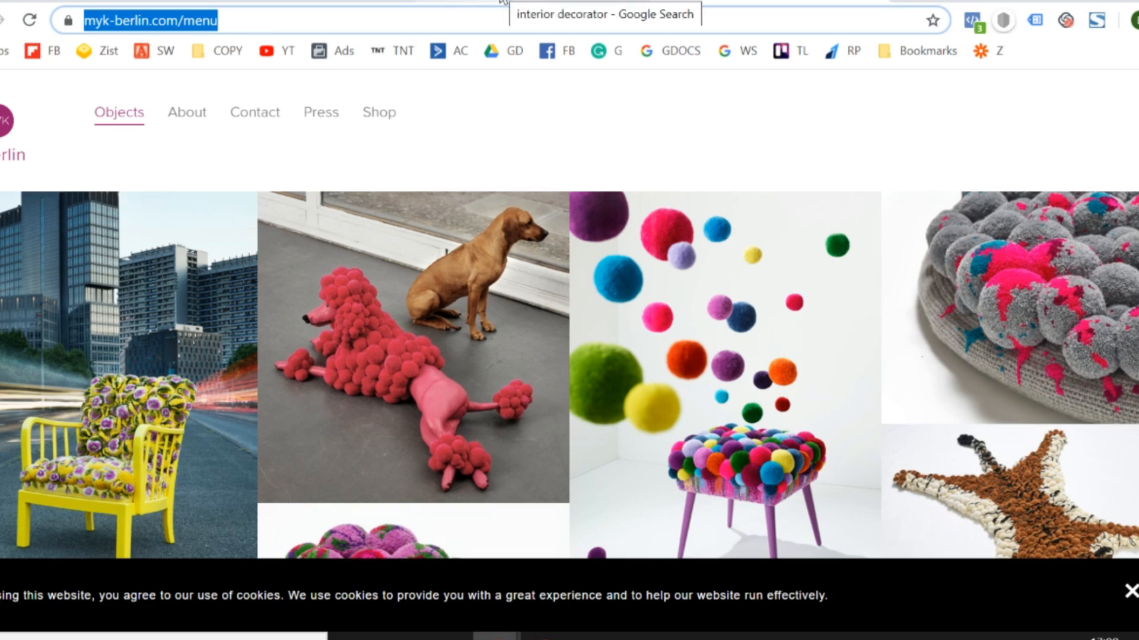
left_click(500, 2)
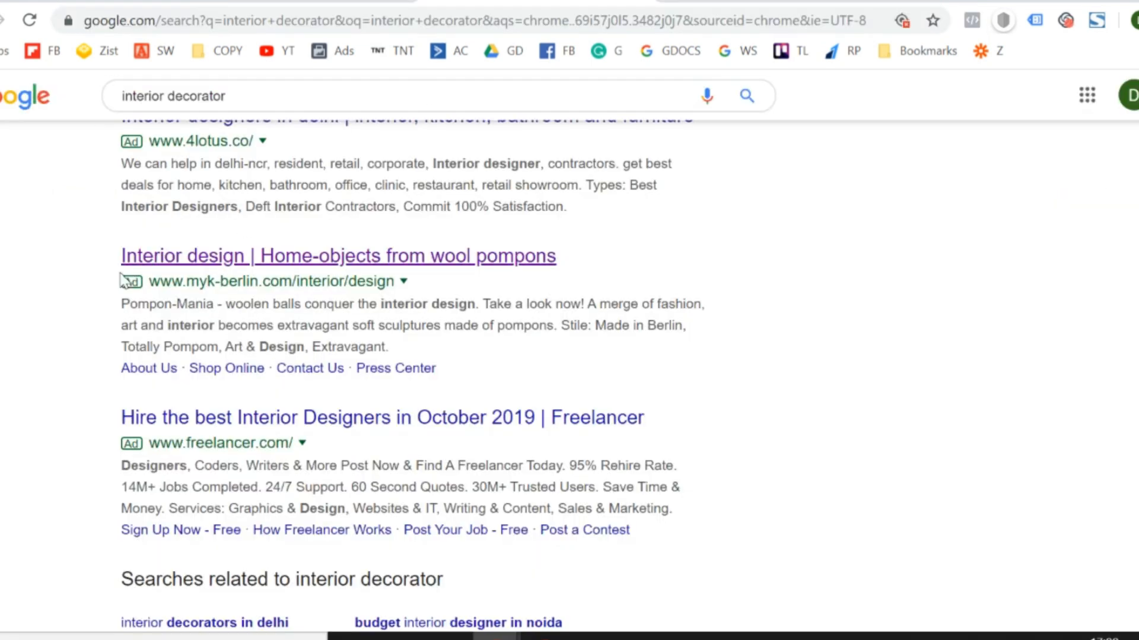
left_click_drag(107, 280, 402, 287)
left_click(119, 305)
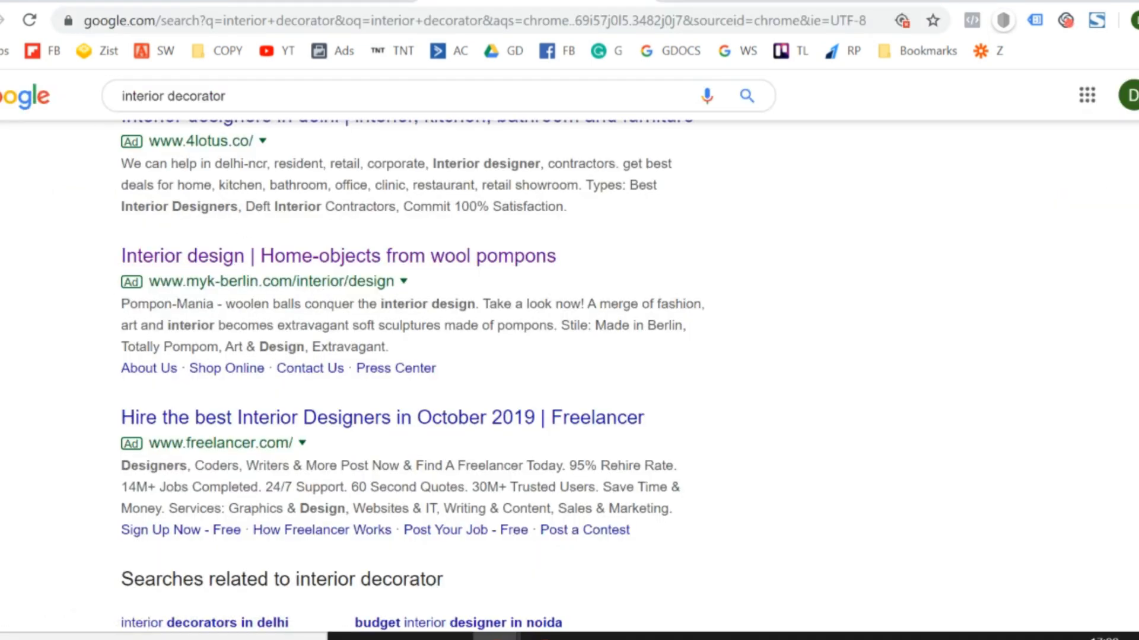
left_click(50, 2)
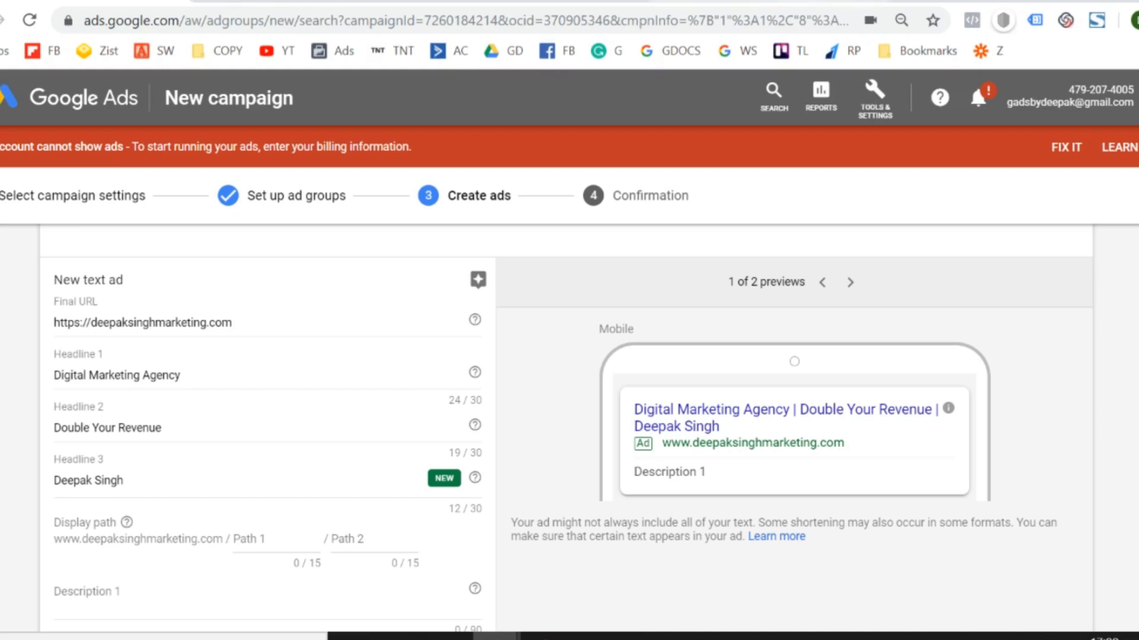
left_click(789, 1)
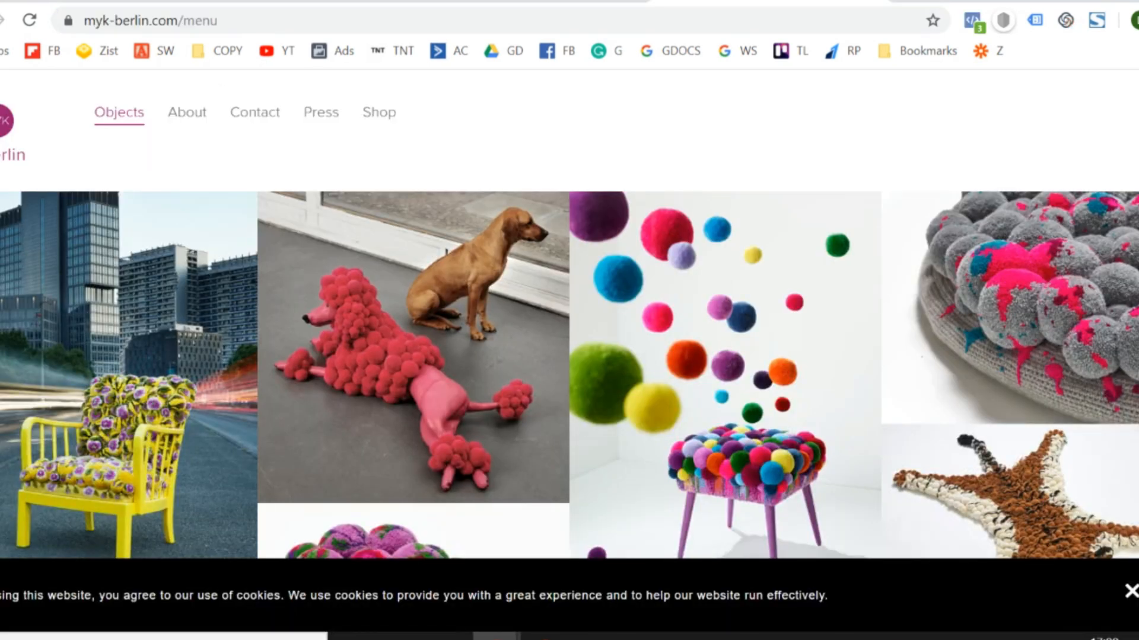
left_click(95, 1)
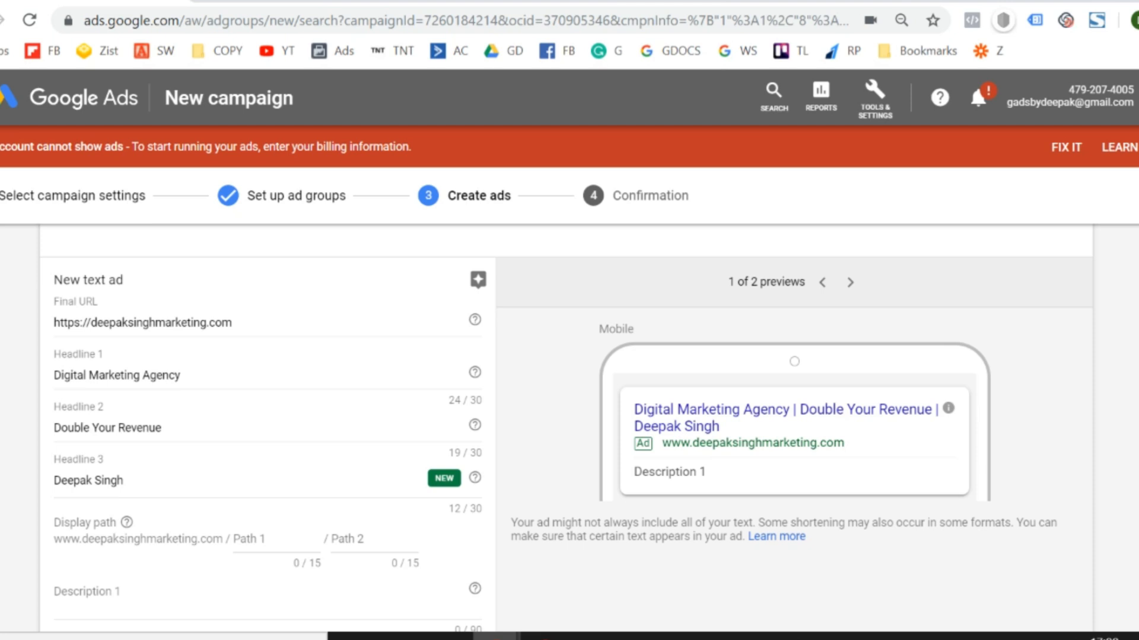
Enter "digital" as Path 1 of the text ad's display path.
left_click(272, 537)
type("digital")
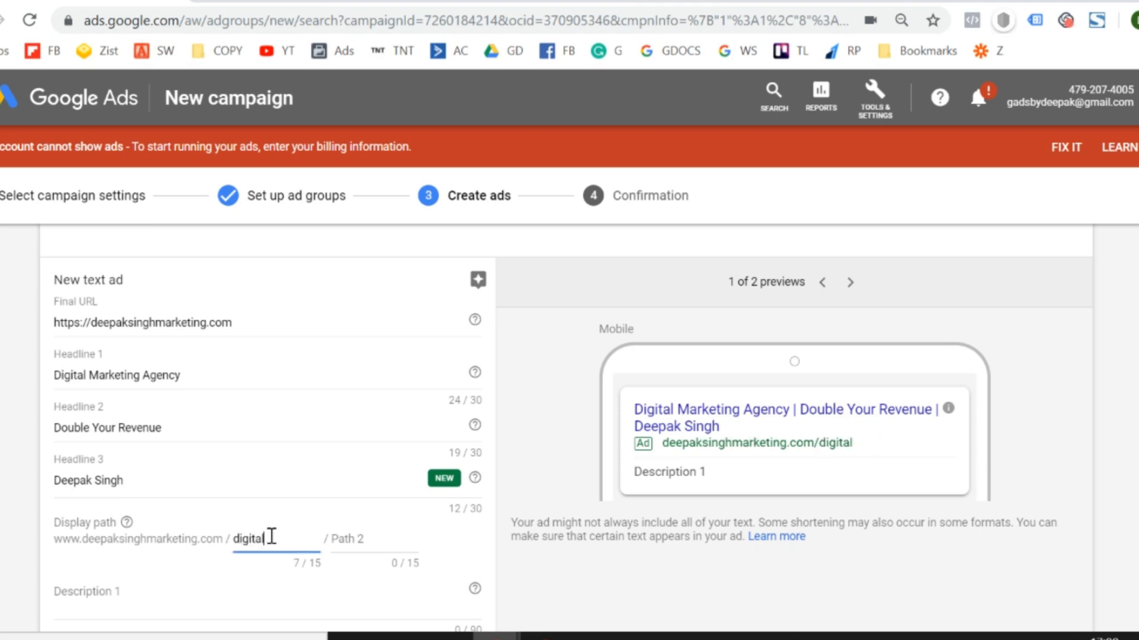
Enter "marketing" as Path 2 of the text ad's display path.
key("Tab")
type("marketing")
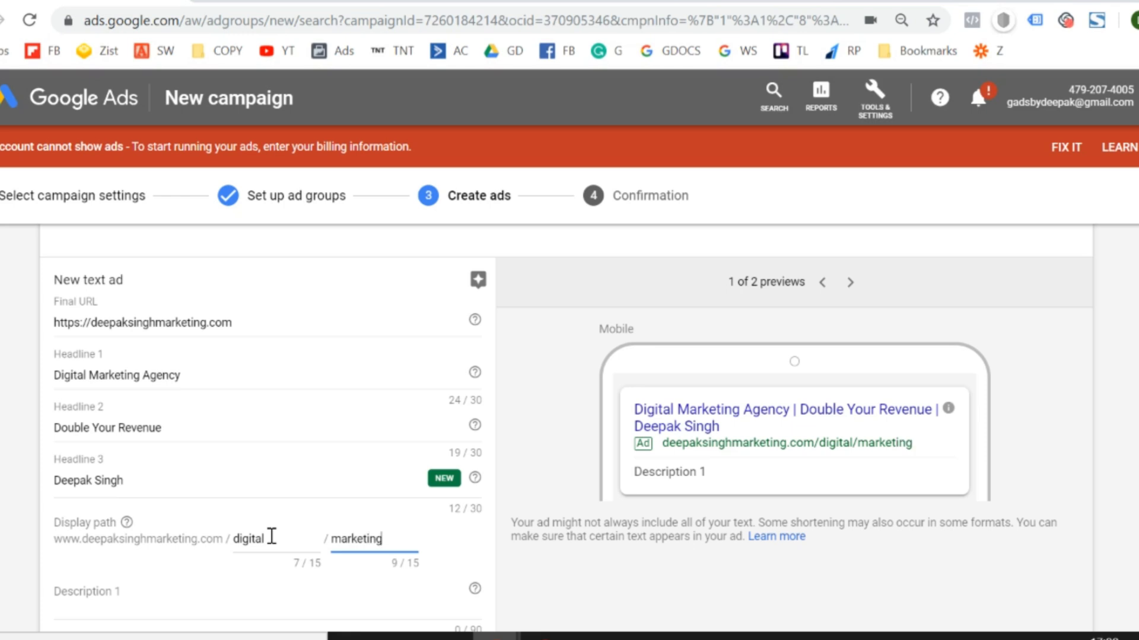
key("Tab")
Enter "We help businesses to double revenue in 90 days. Click here to schedule your free call." as the text ad's Description 1.
scroll(569, 415, "down", 1)
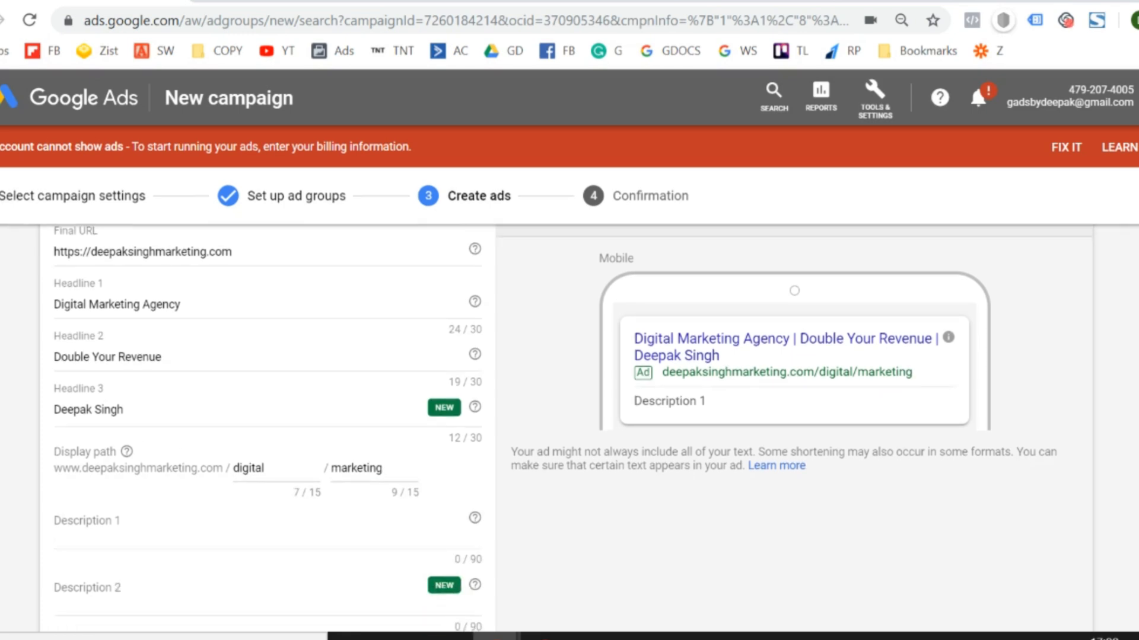
left_click(100, 540)
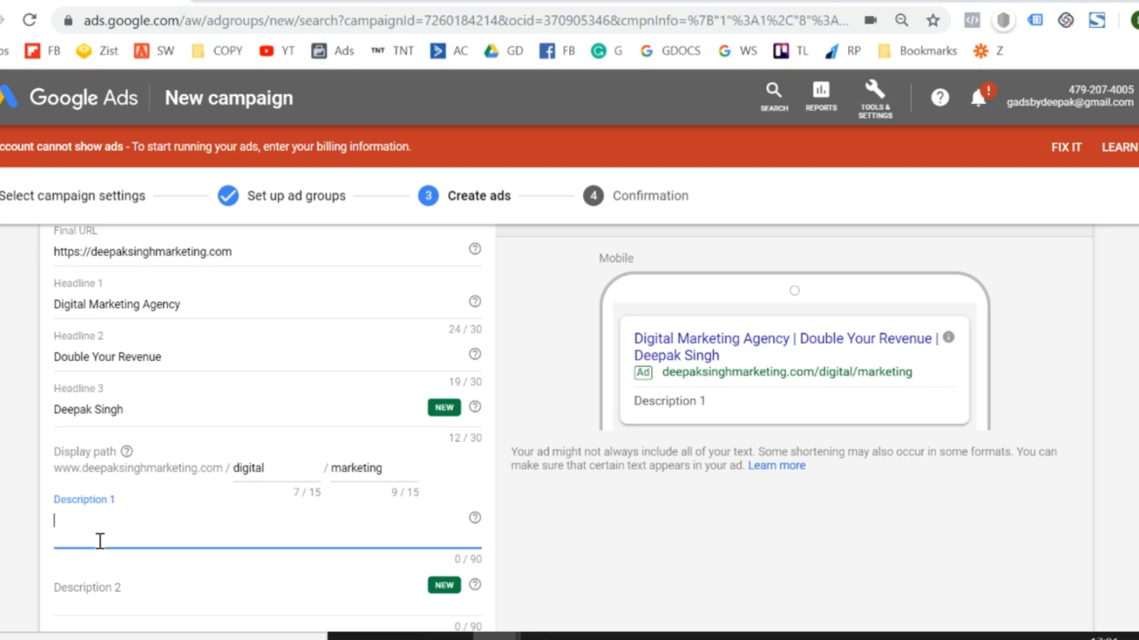
type("We help")
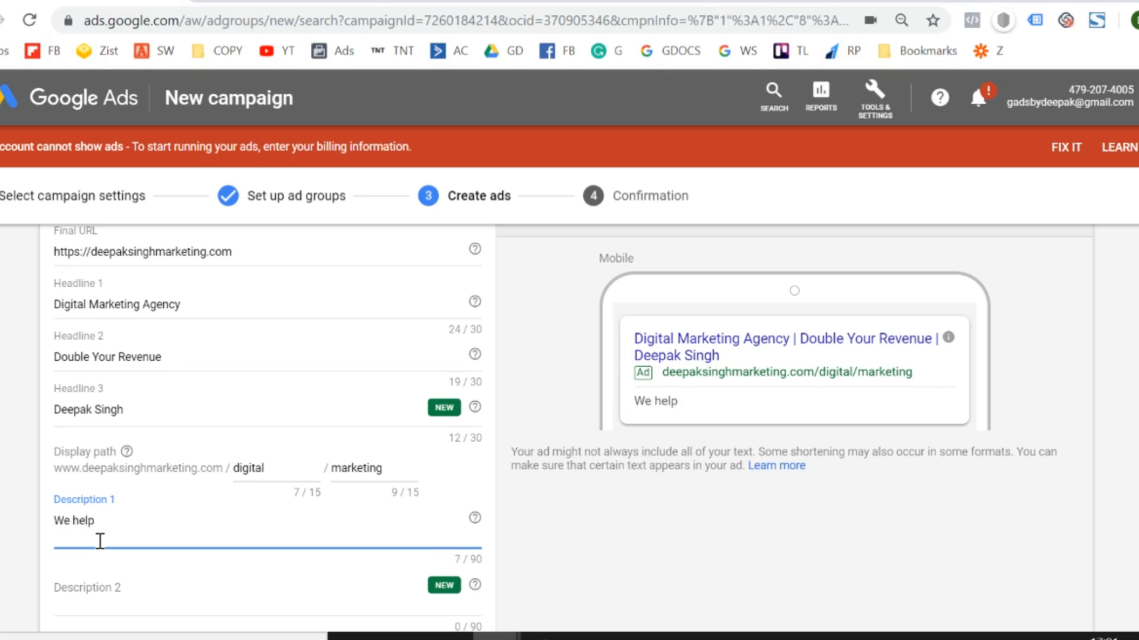
type(" businesse")
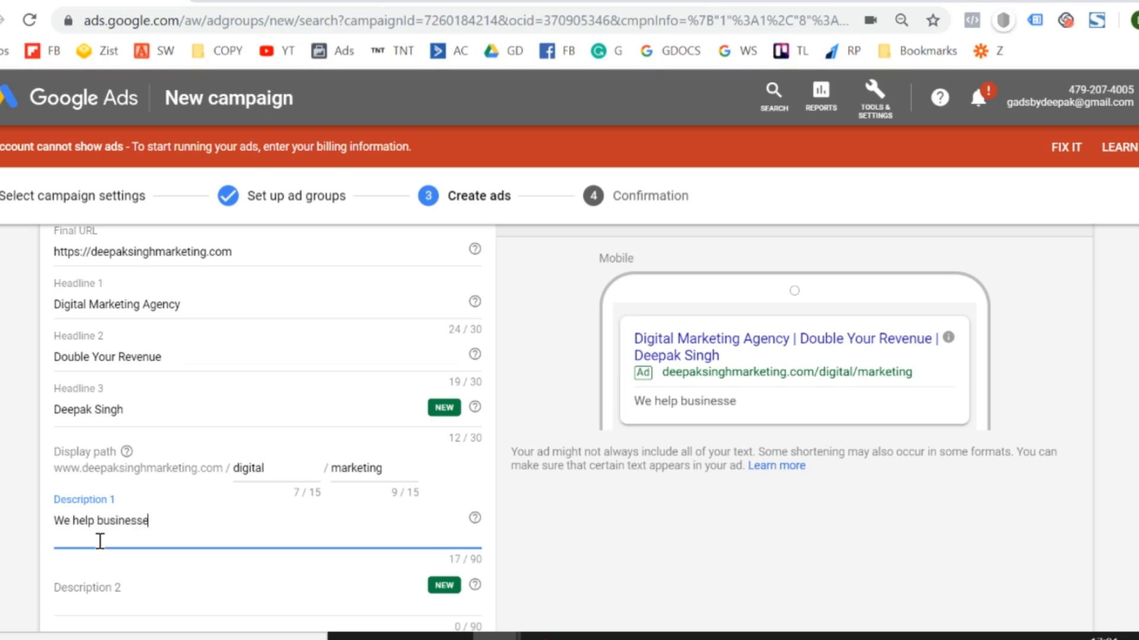
type("s to double")
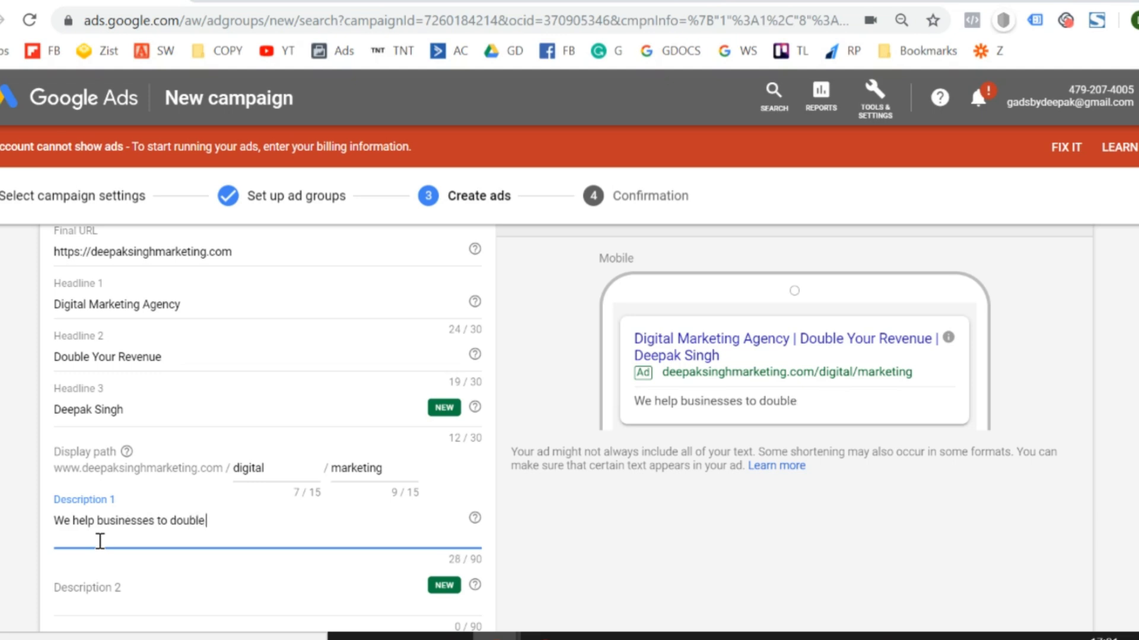
type(" revenue in")
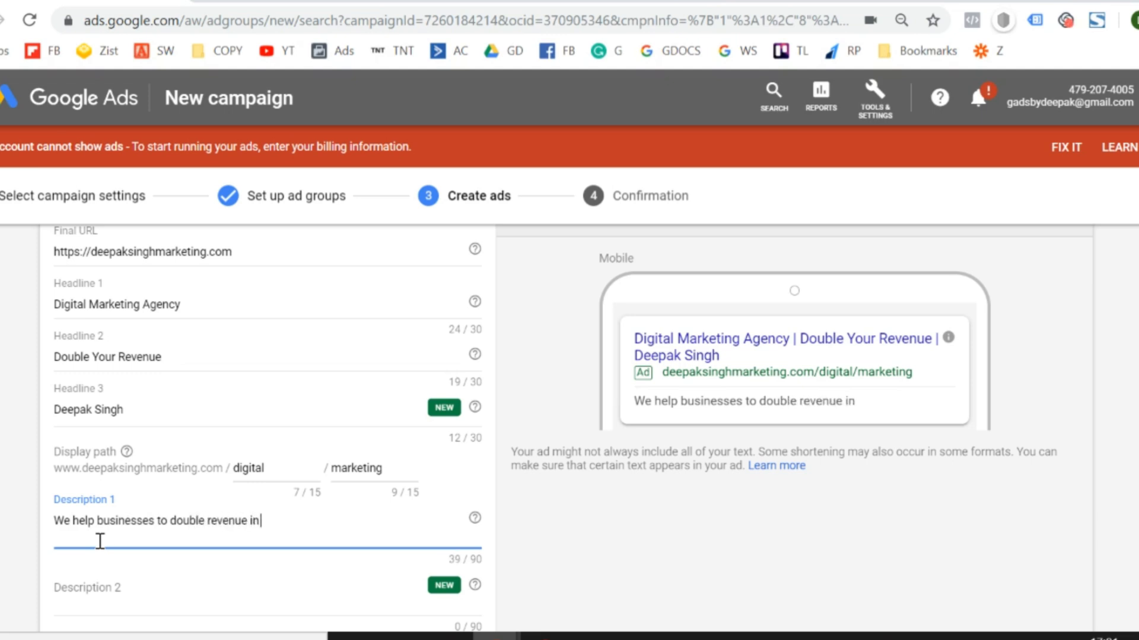
type(" 90 days.")
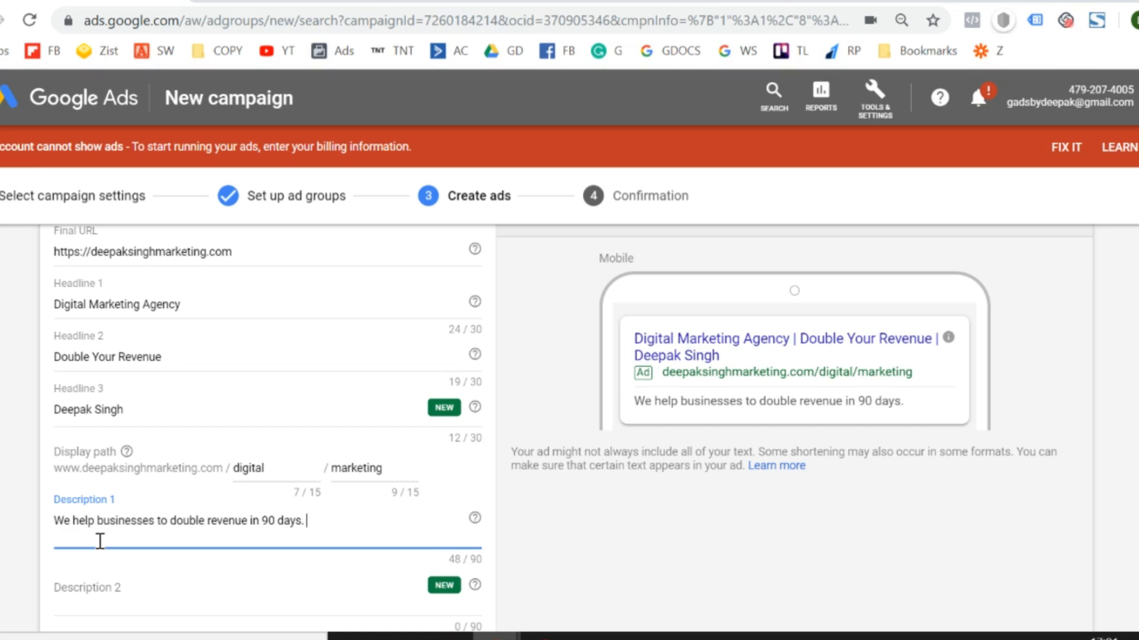
type(" Click here to")
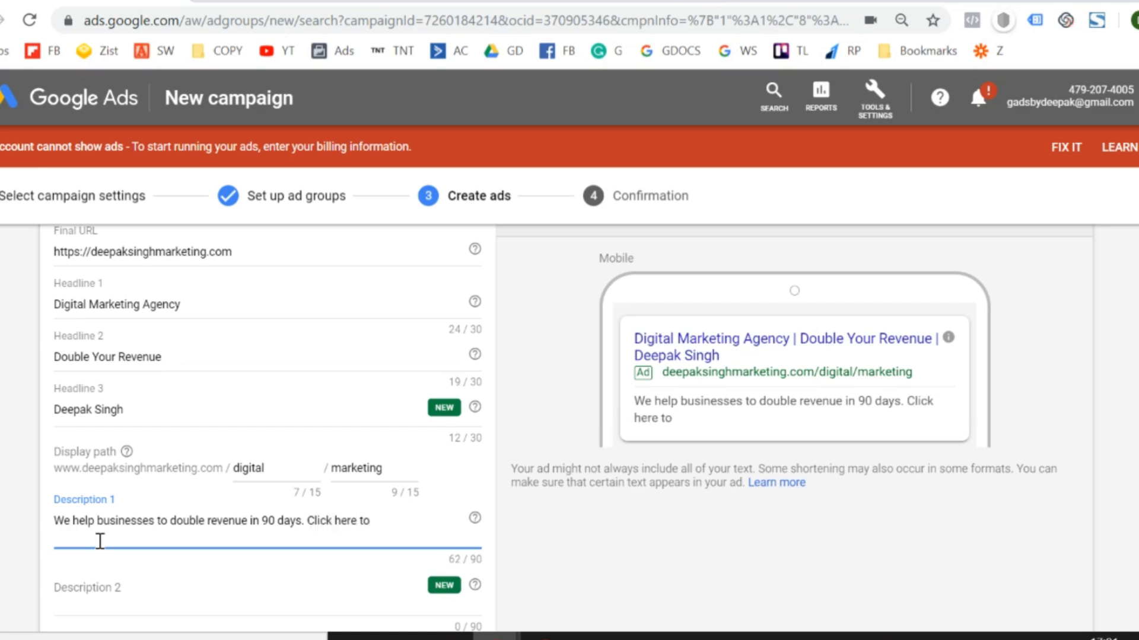
type(" schedule your free")
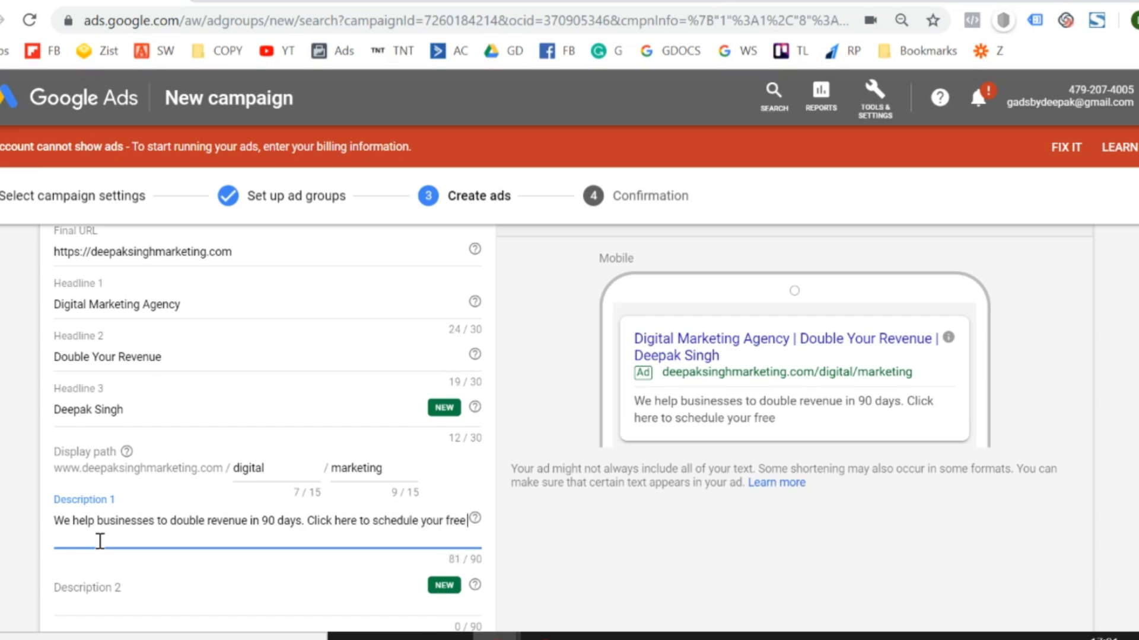
type(" call.")
left_click(18, 541)
Enter "We have helped more than 120 Companies in the last 1 year." as the text ad's Description 2.
scroll(555, 428, "down", 2)
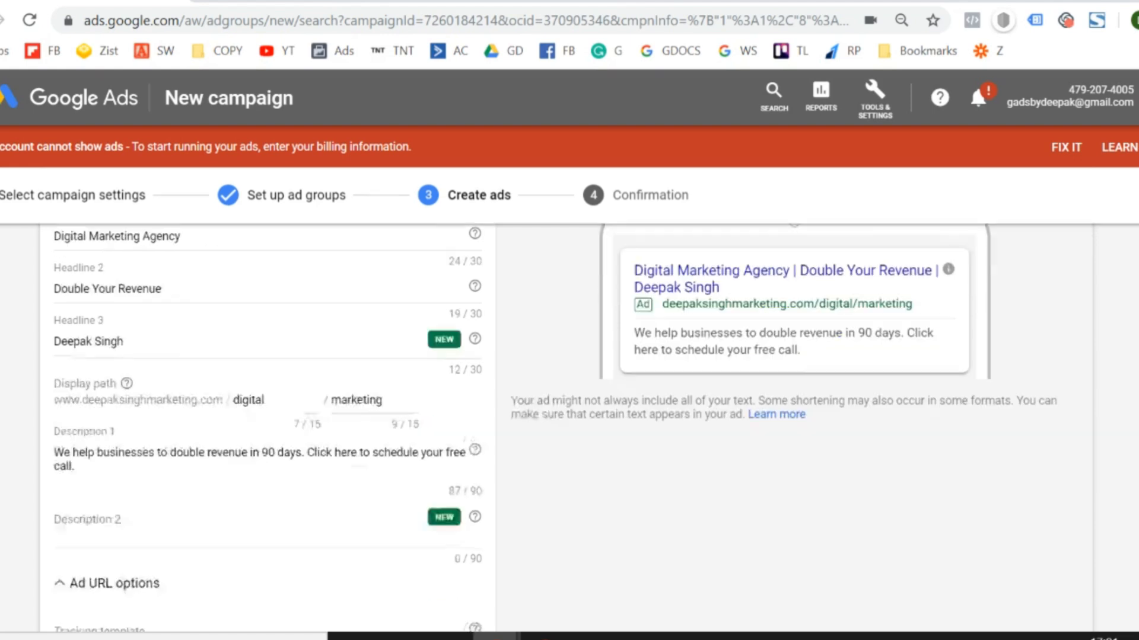
scroll(555, 428, "down", 3)
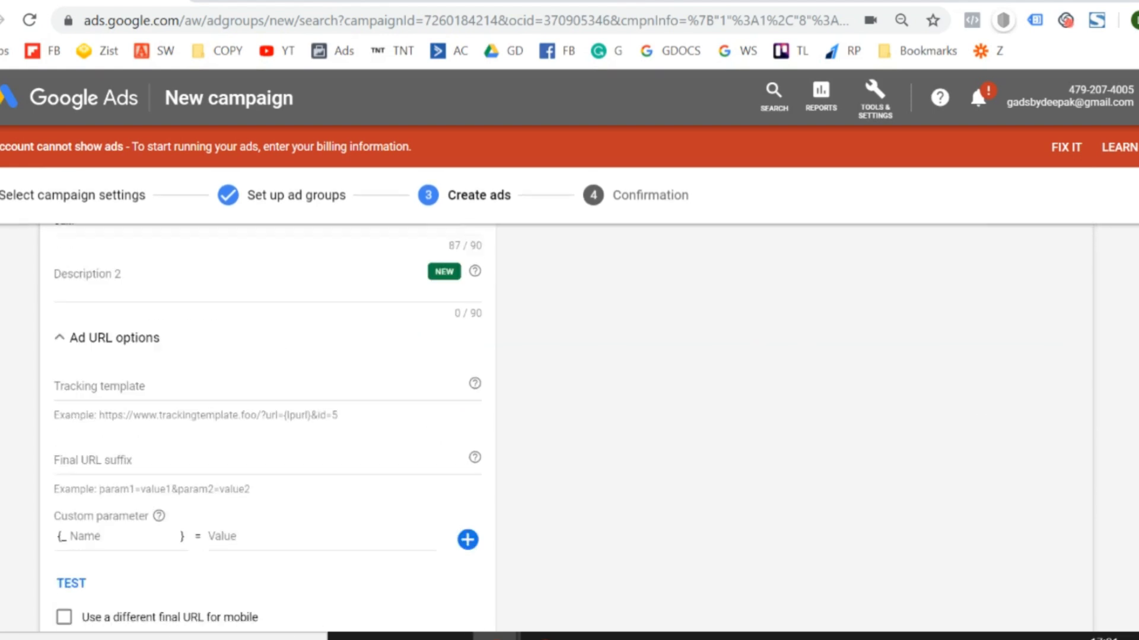
scroll(555, 428, "up", 3)
scroll(110, 478, "up", 1)
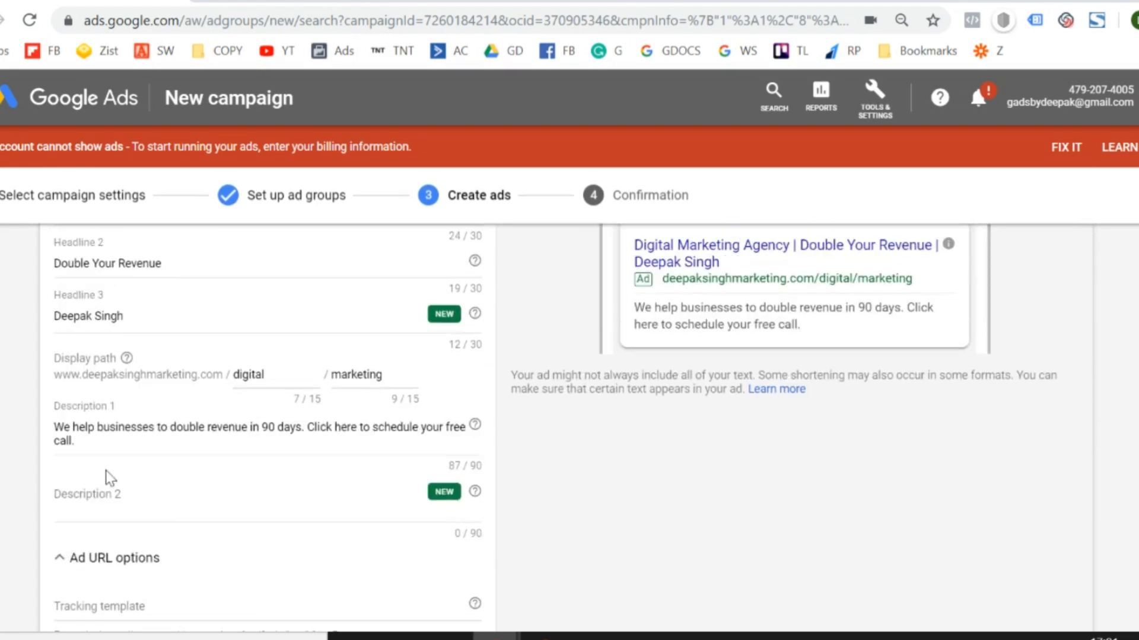
left_click(150, 490)
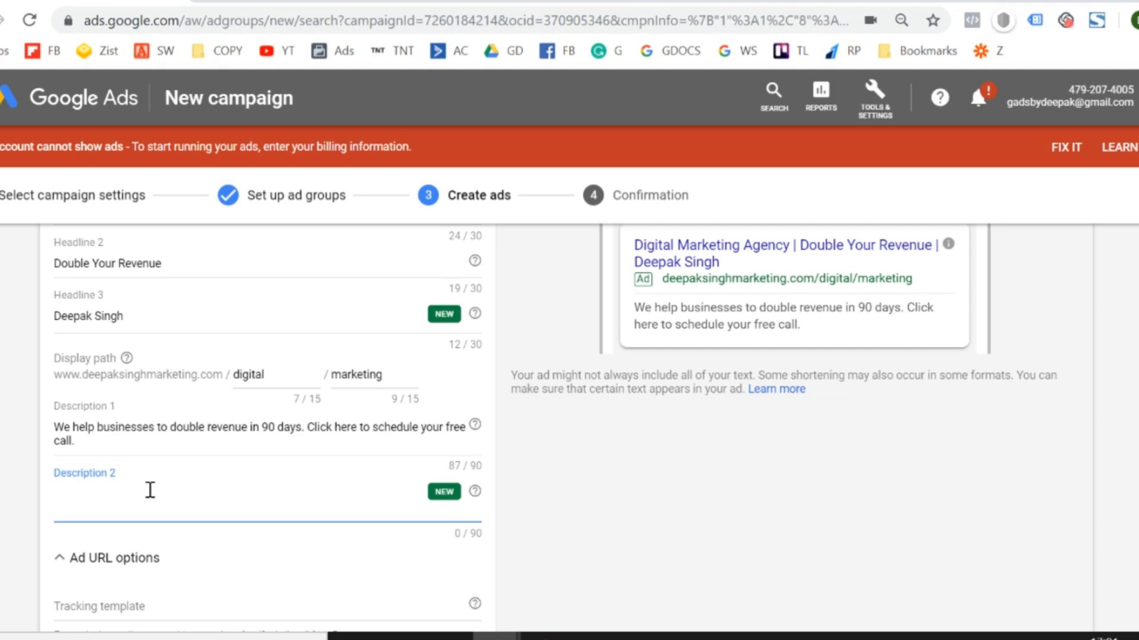
scroll(150, 490, "up", 1)
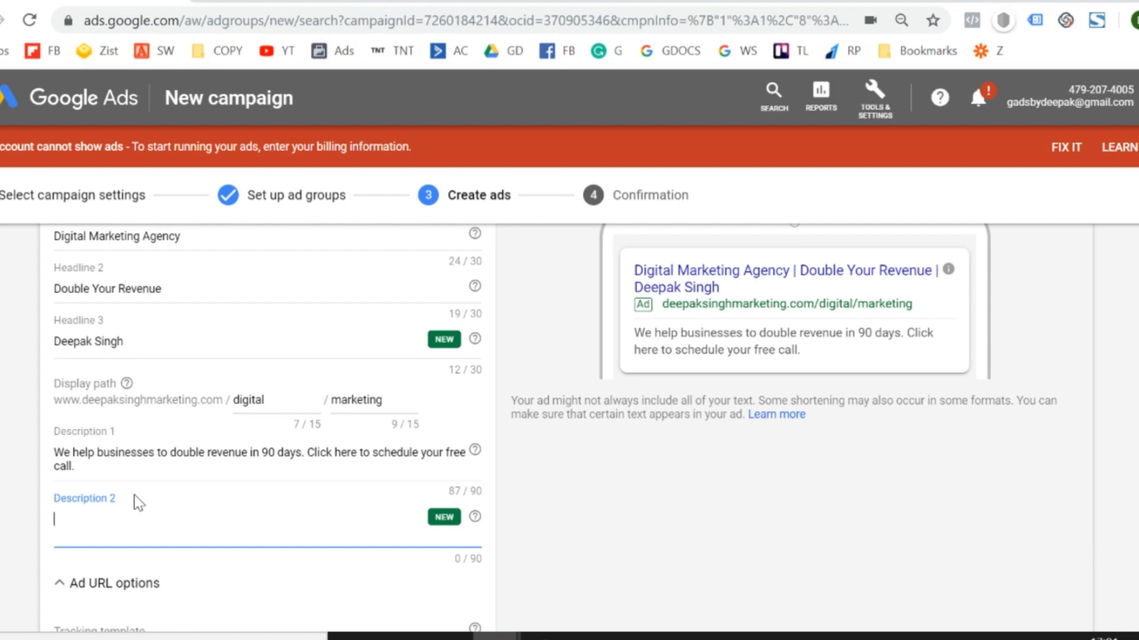
type("We have helped")
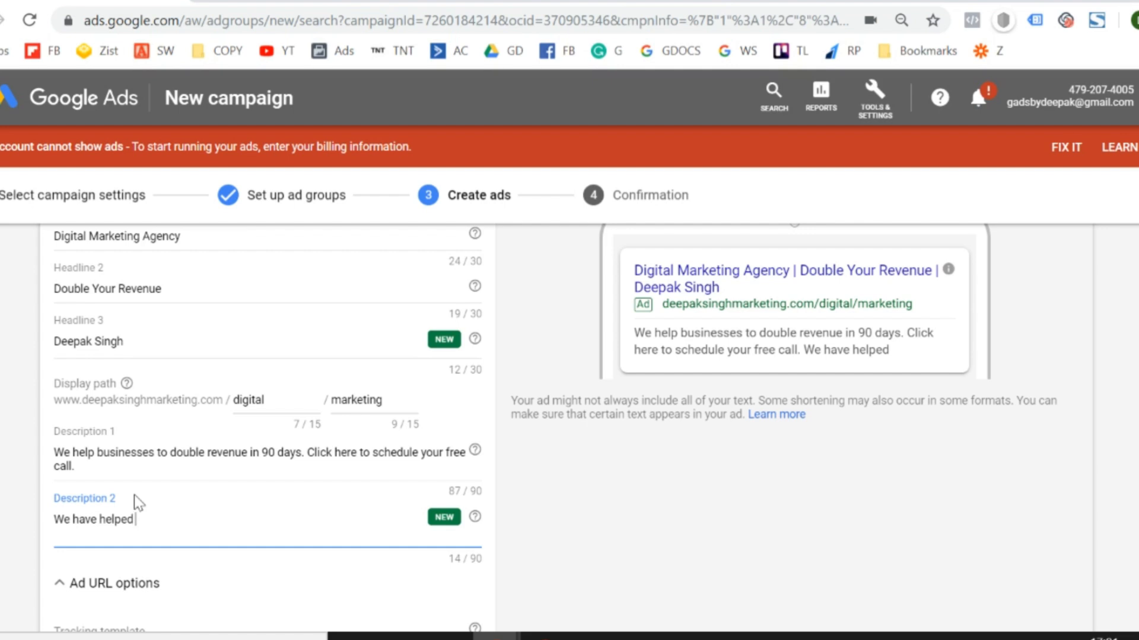
type(" more than")
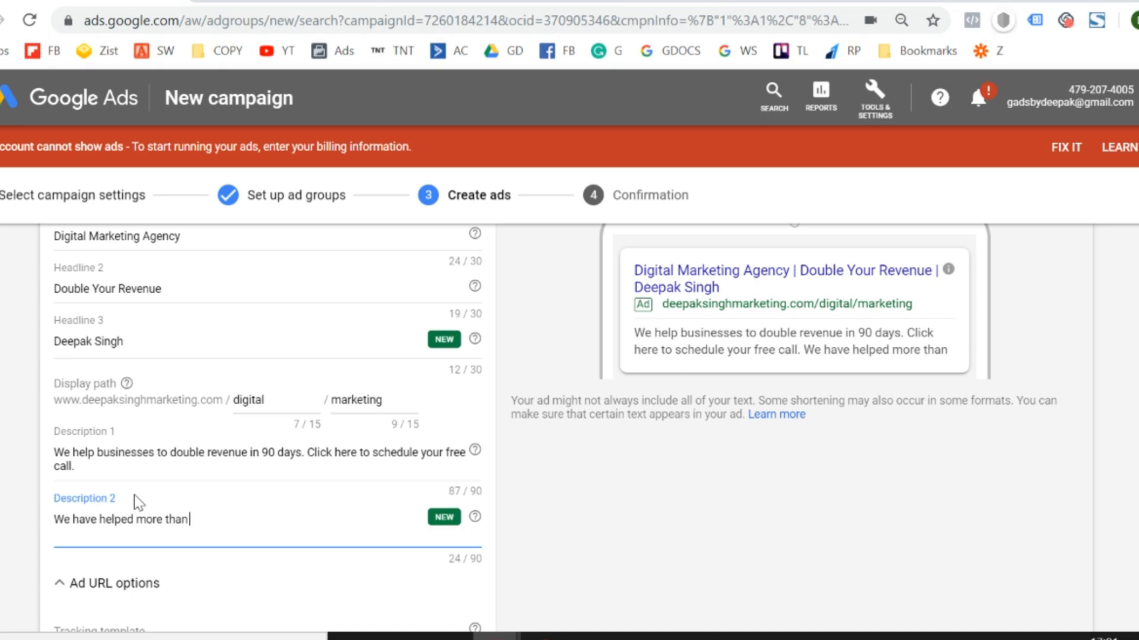
type("120")
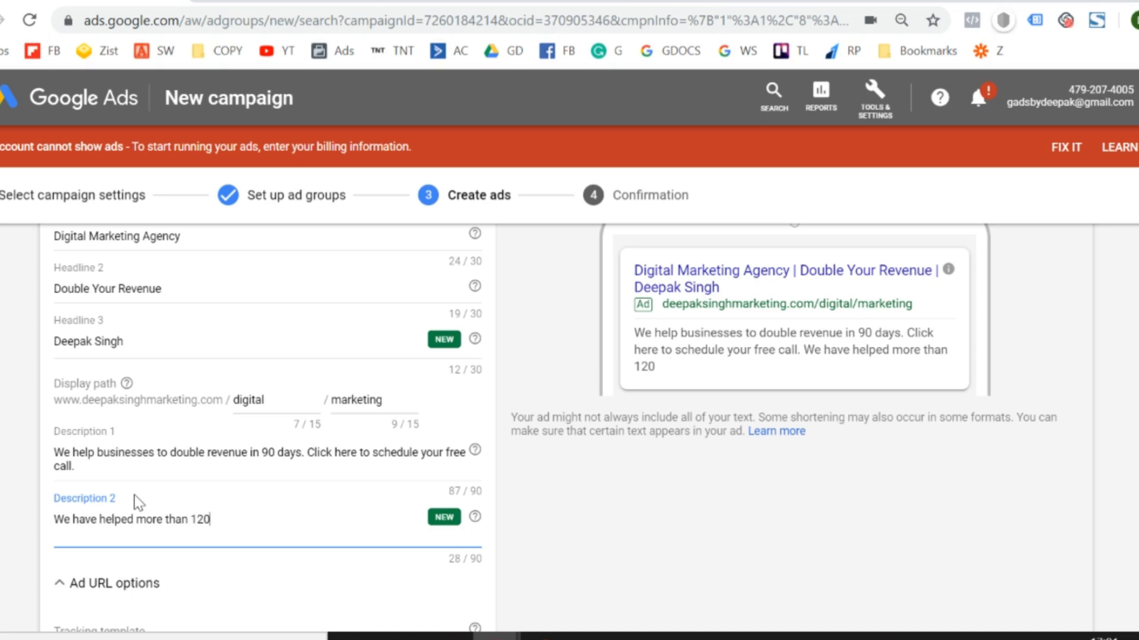
type(" Companies")
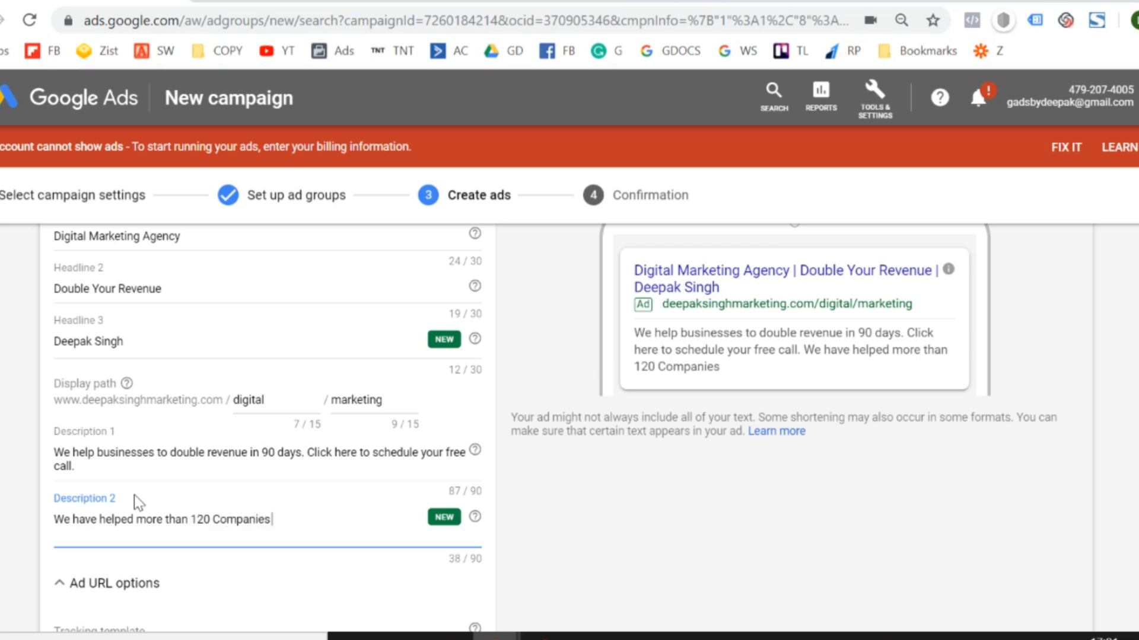
type(" in the pas")
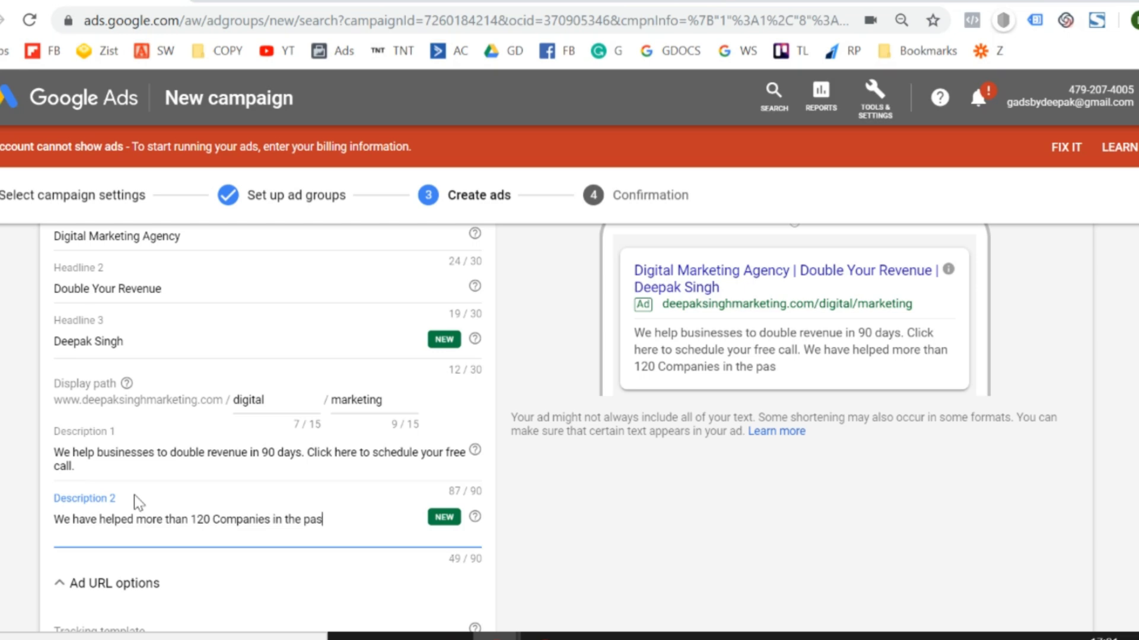
key("BackSpace")
key("BackSpace")
key("BackSpace")
key("BackSpace")
type("last 1 year.")
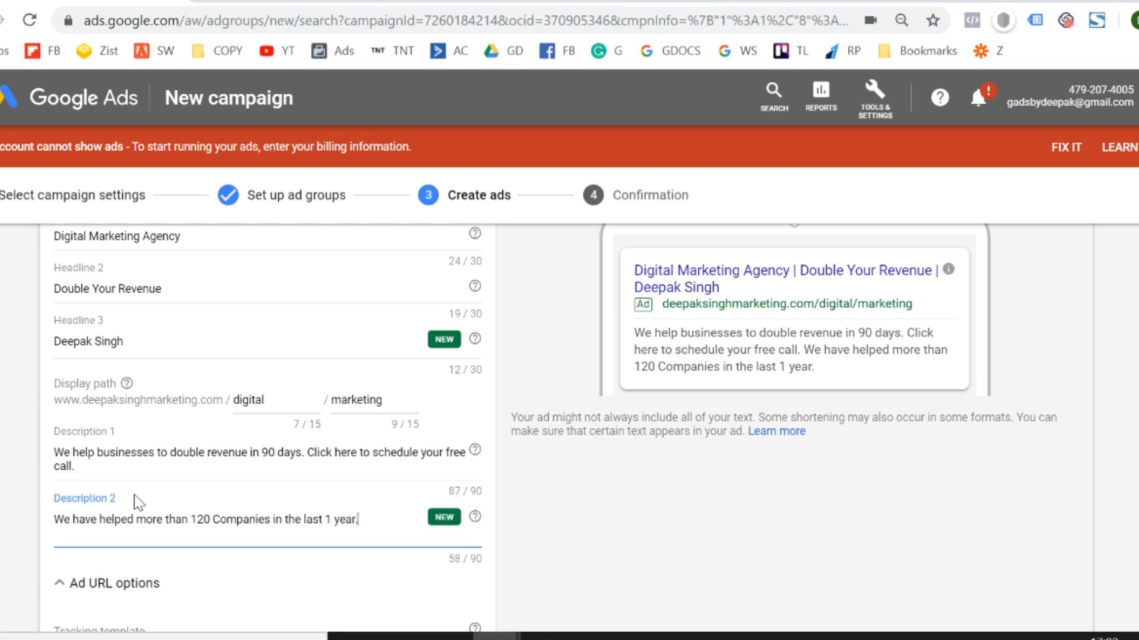
Collapse the Ad URL options section below the text ad's descriptions.
scroll(267, 415, "down", 6)
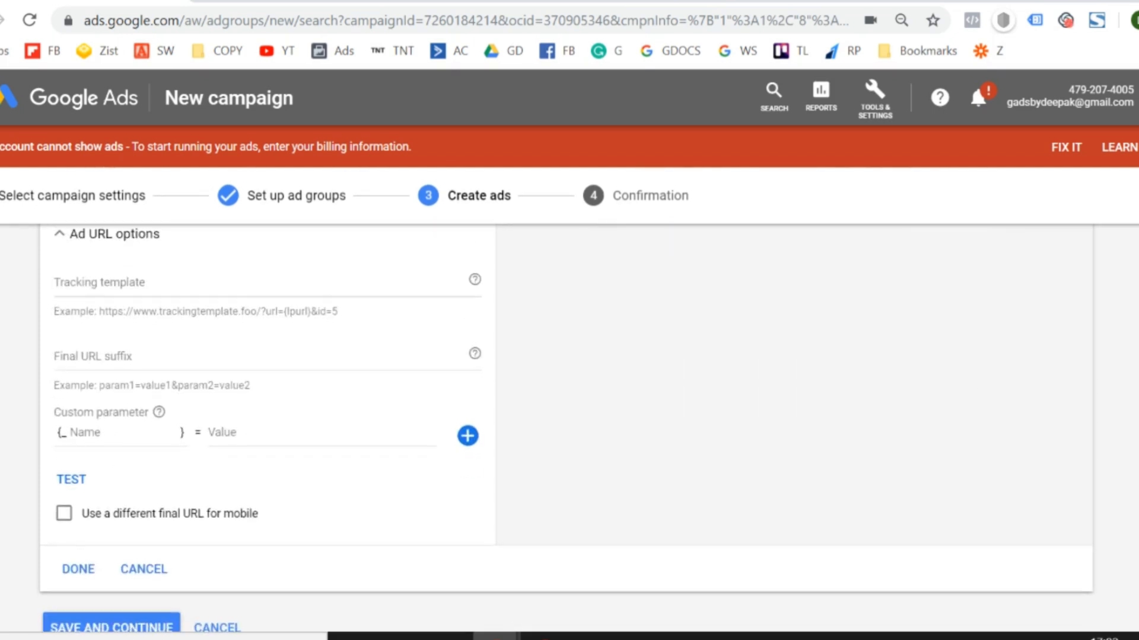
scroll(36, 427, "up", 2)
left_click(80, 362)
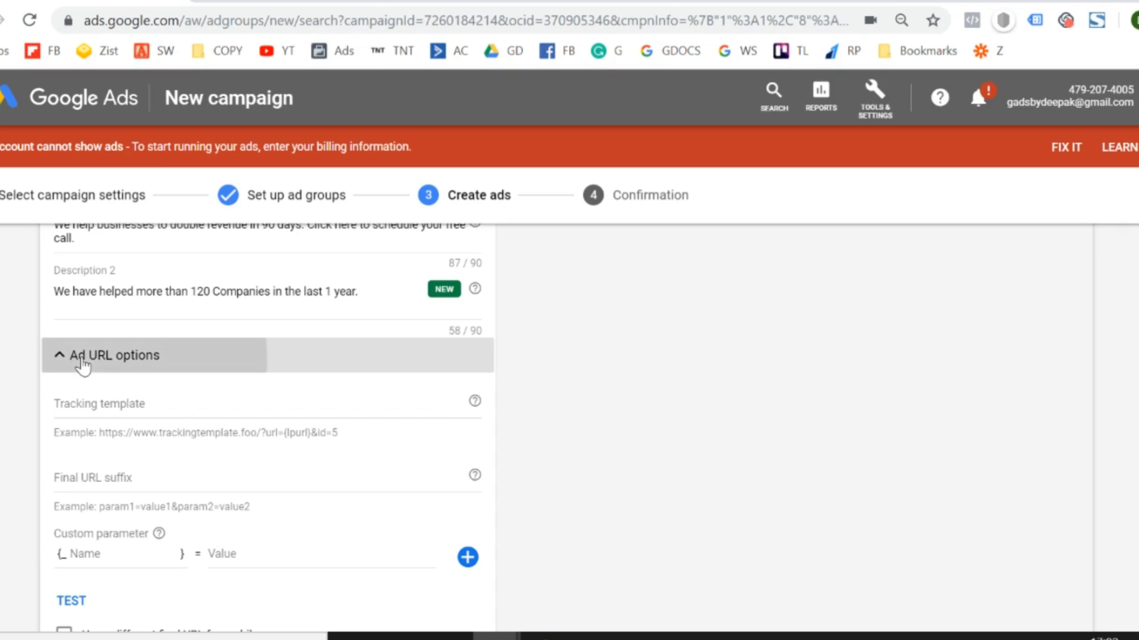
Review the text ad's final URL, headlines, display path and descriptions together with the mobile preview.
scroll(566, 427, "up", 8)
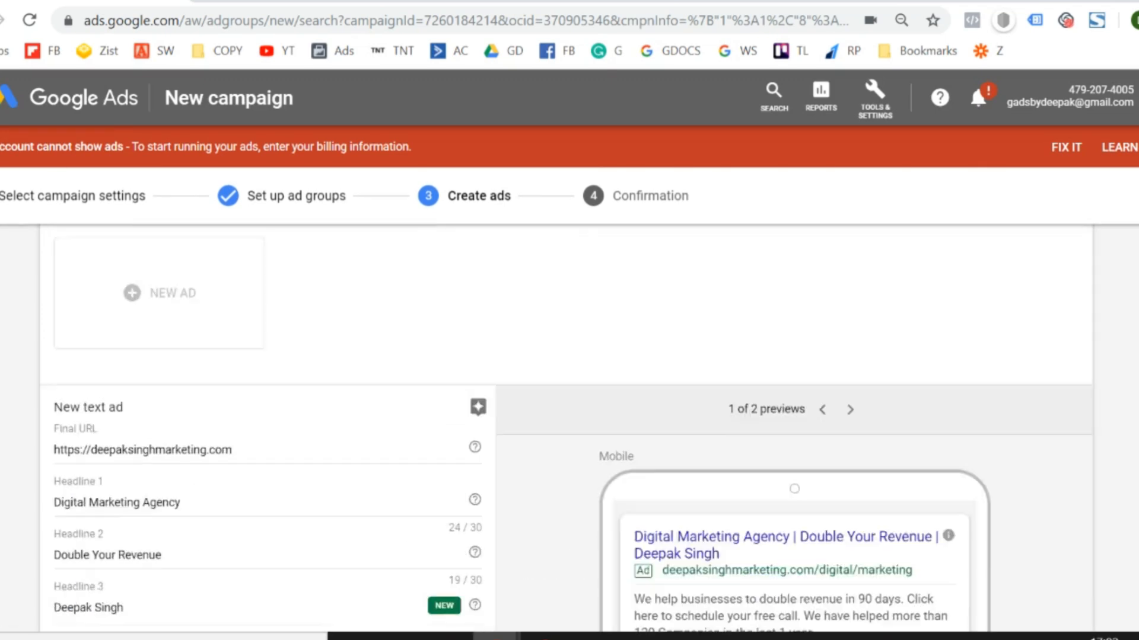
scroll(566, 427, "down", 5)
scroll(566, 427, "up", 3)
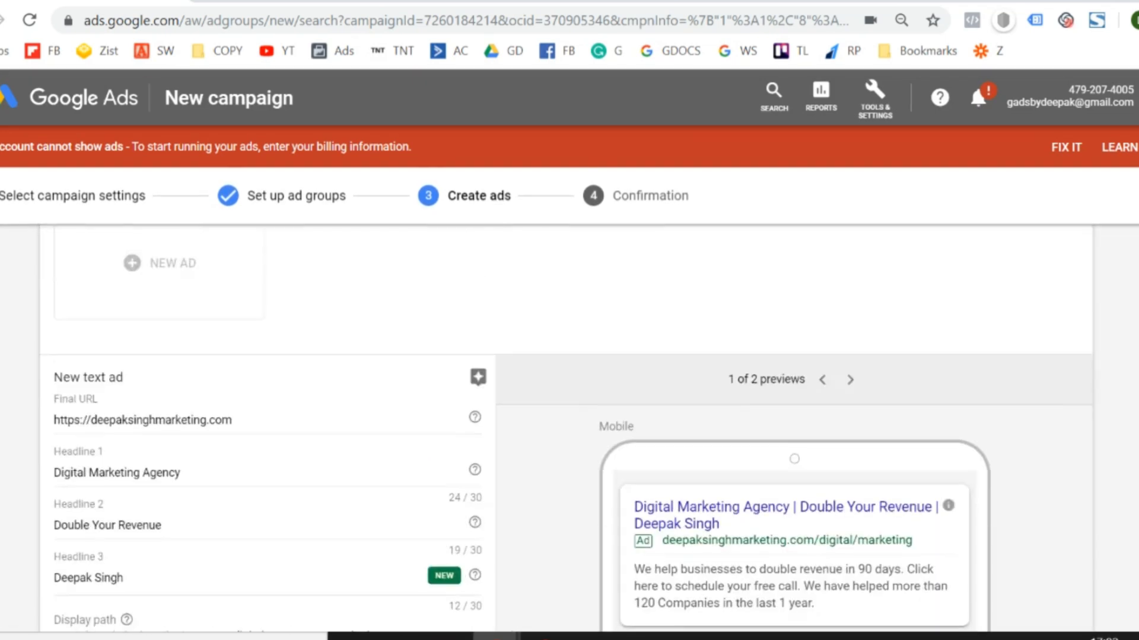
scroll(566, 427, "down", 3)
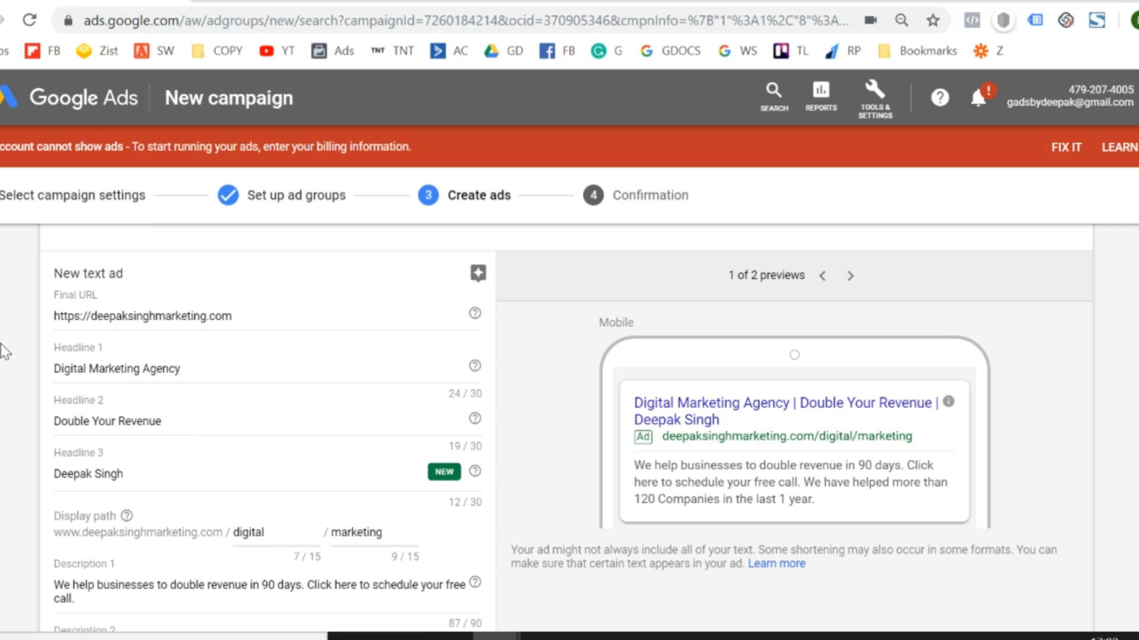
scroll(3, 352, "down", 1)
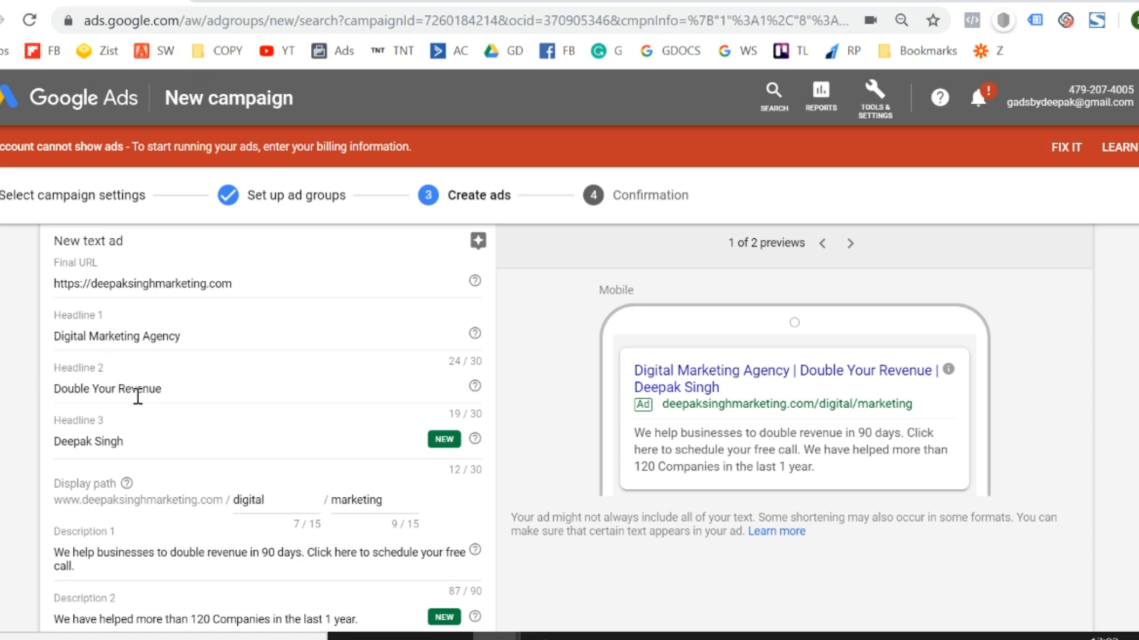
scroll(142, 400, "down", 1)
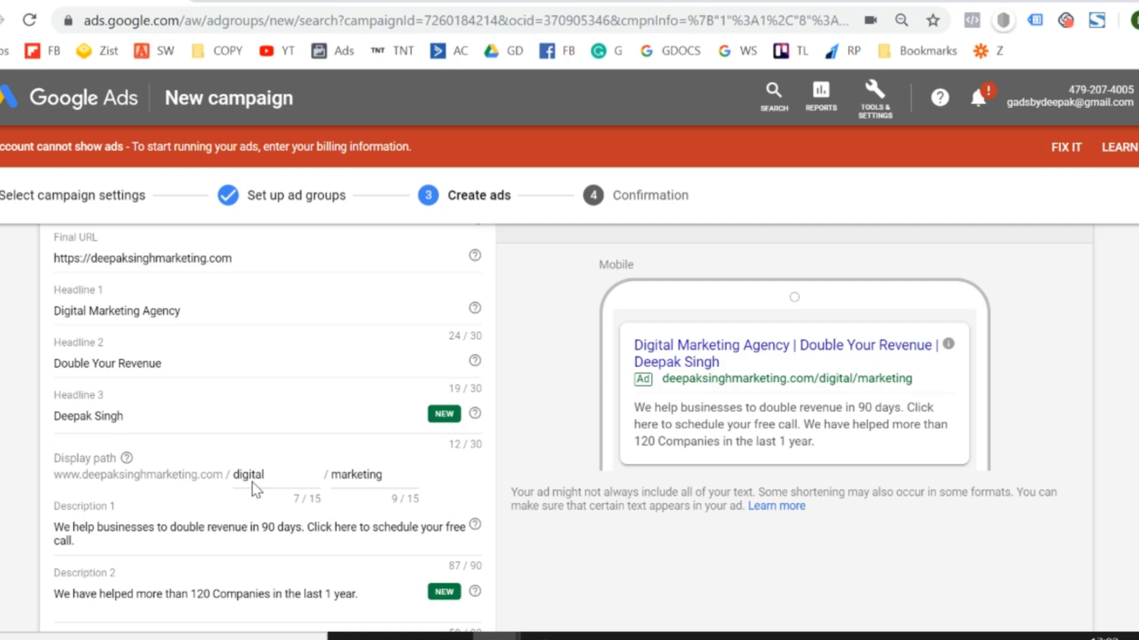
scroll(251, 482, "down", 2)
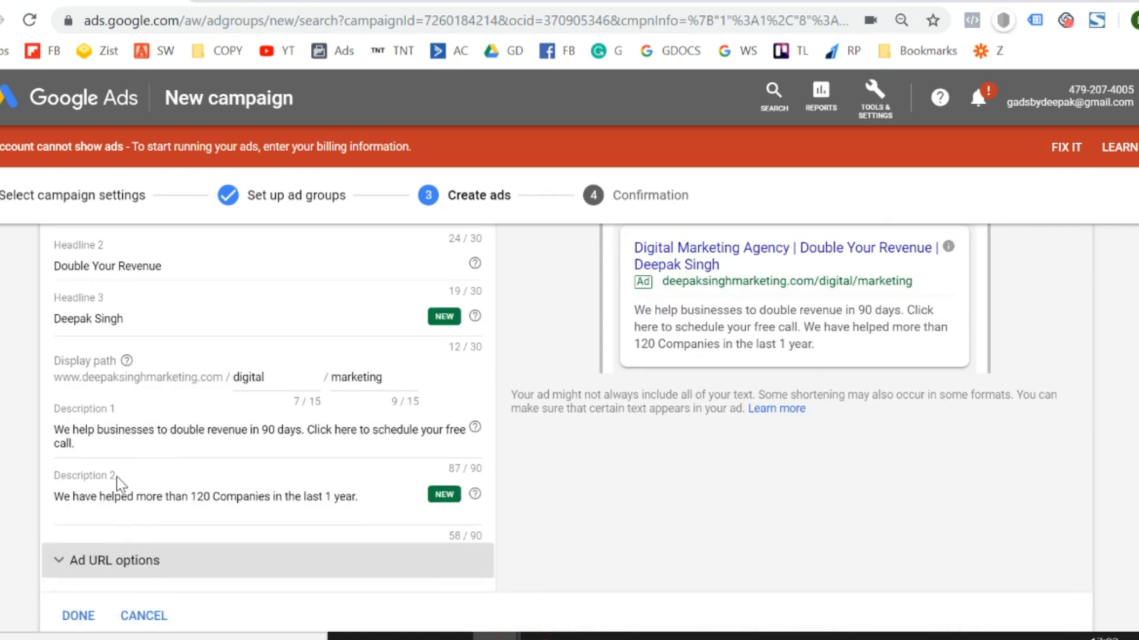
Save the text ad and continue through the confirmation page to the new campaign.
scroll(198, 507, "down", 2)
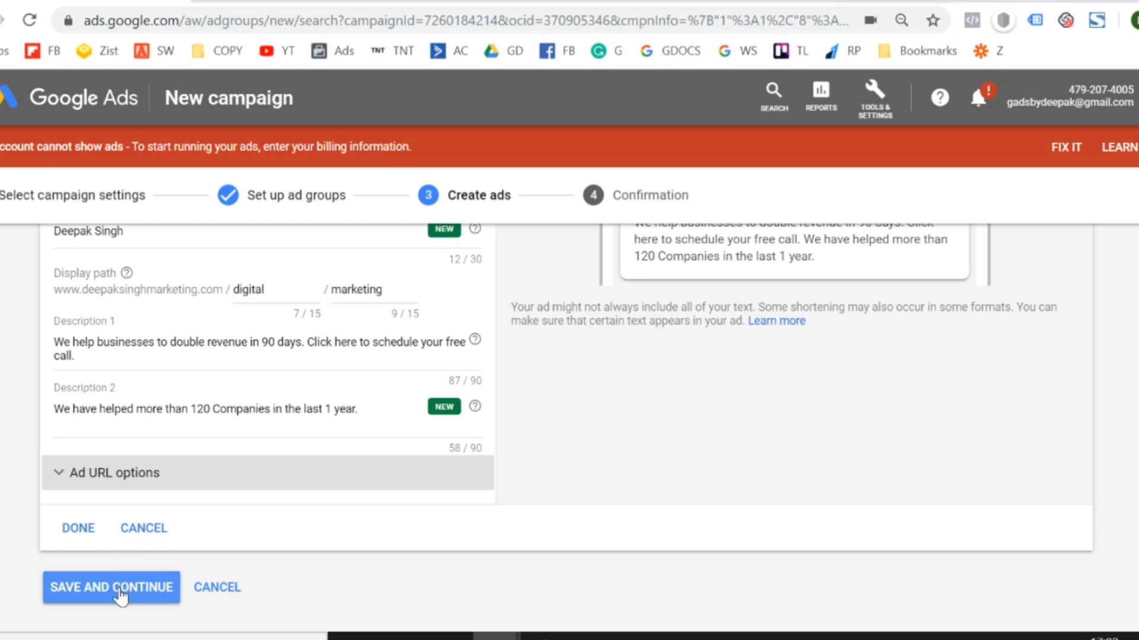
left_click(119, 589)
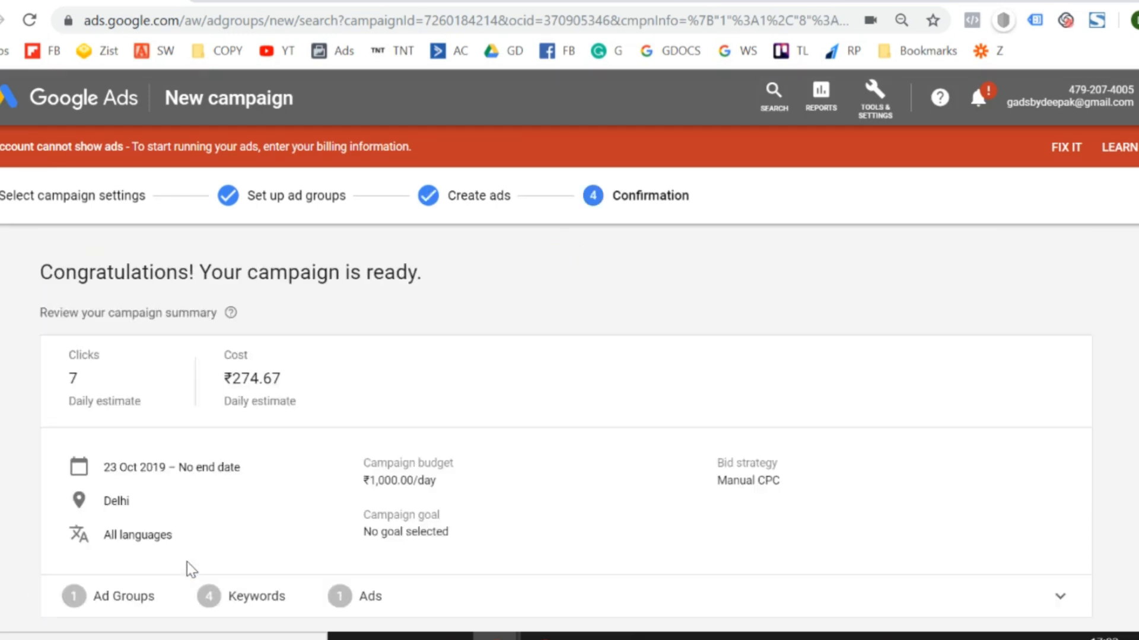
scroll(280, 522, "down", 2)
left_click(166, 541)
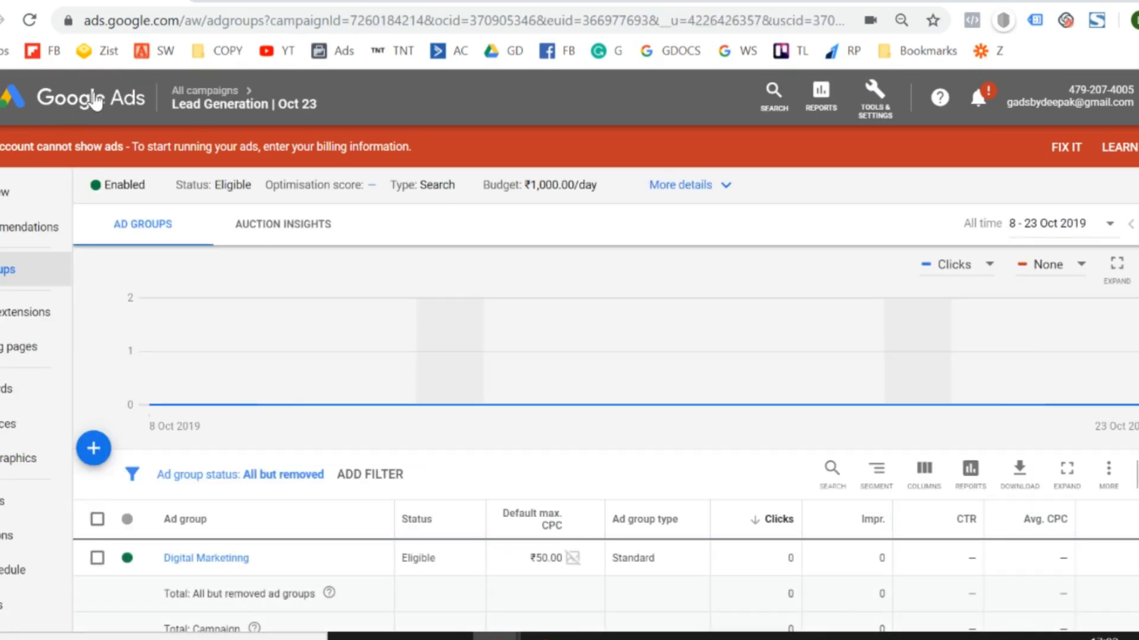
Go to the list of all campaigns and open the "Lead Generation | Oct 23" campaign to view its ad groups.
left_click(53, 100)
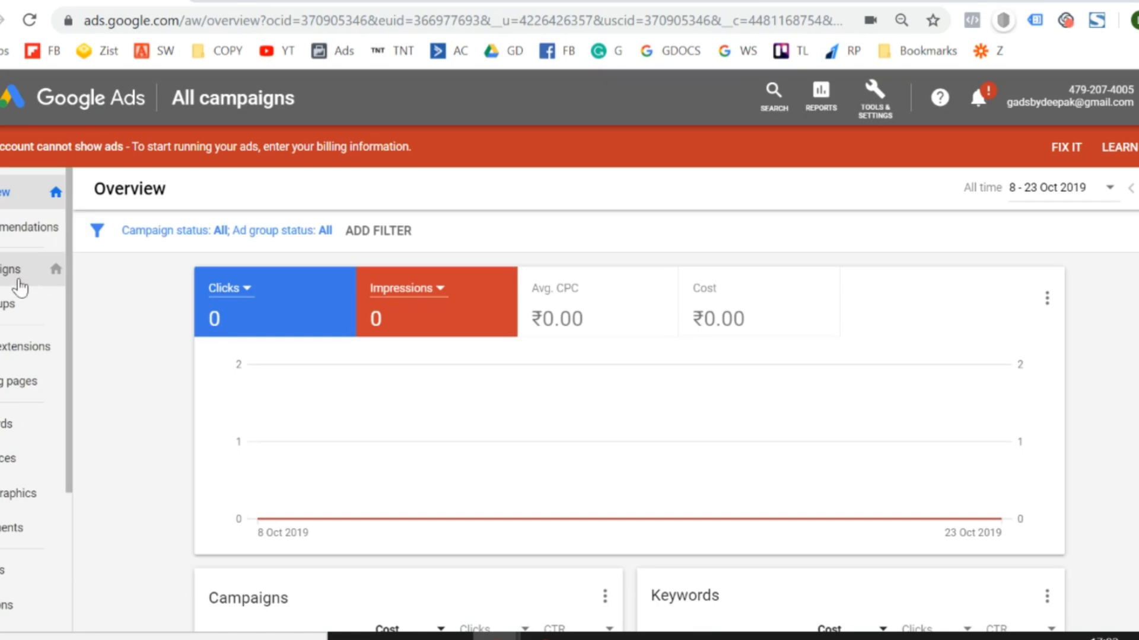
left_click(20, 287)
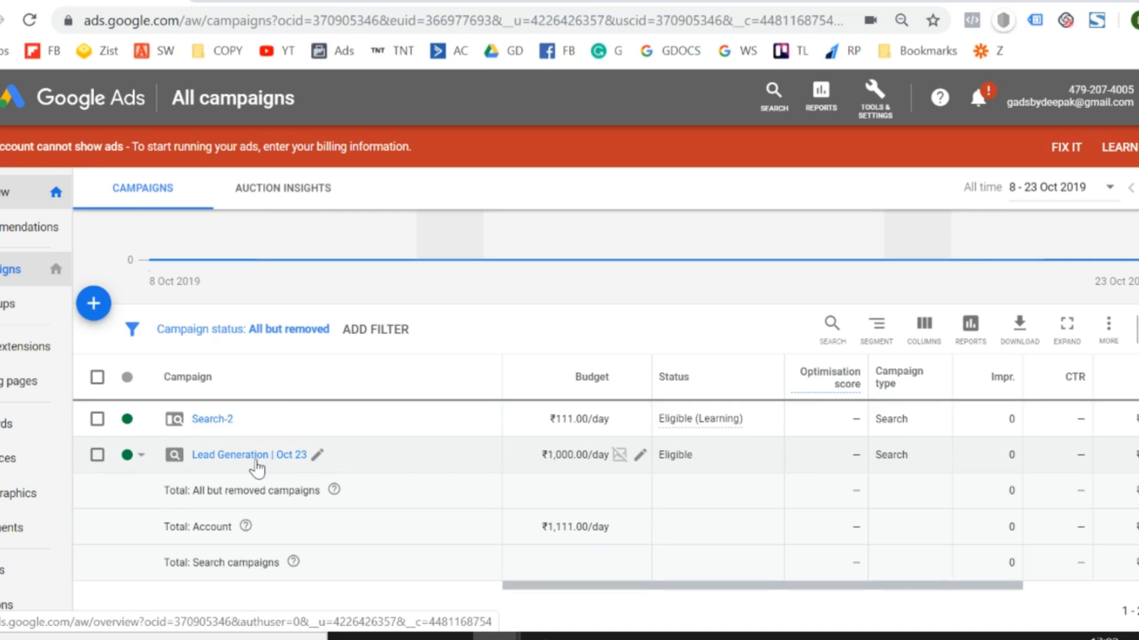
left_click(253, 467)
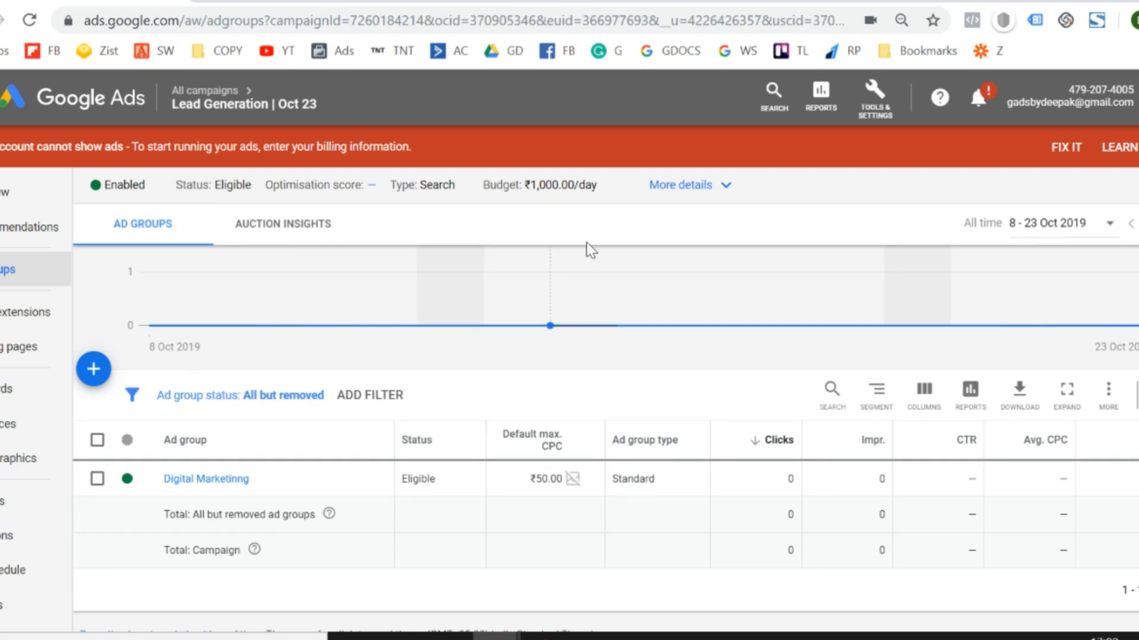
mouse_move(591, 249)
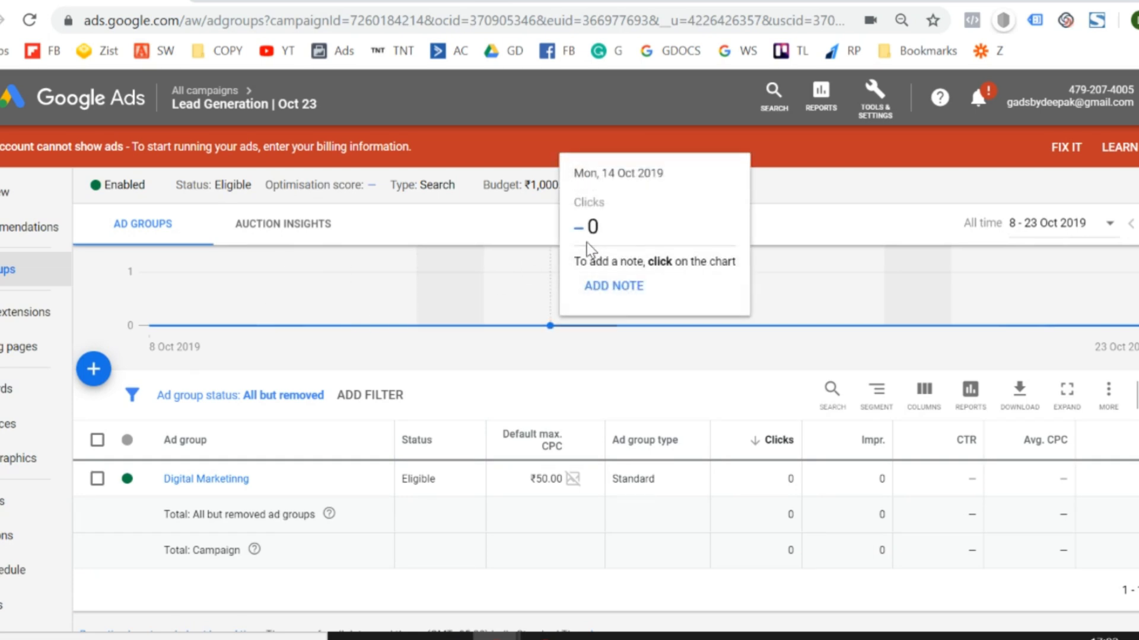